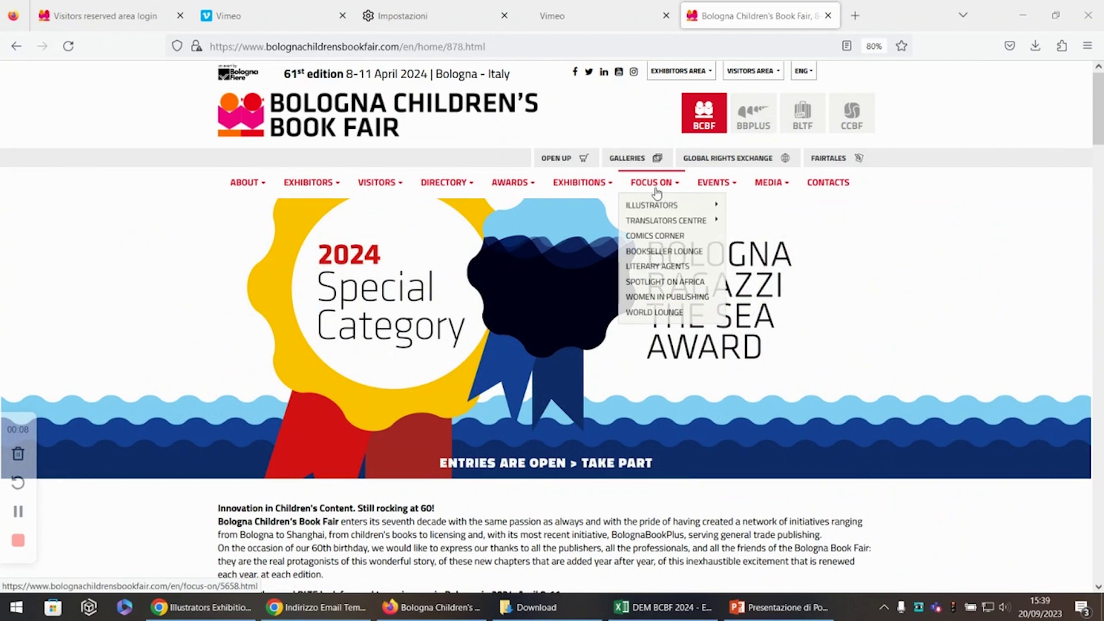
Step: Open The Illustrators Exhibition page and scroll down to its related article cards
left_click(771, 210)
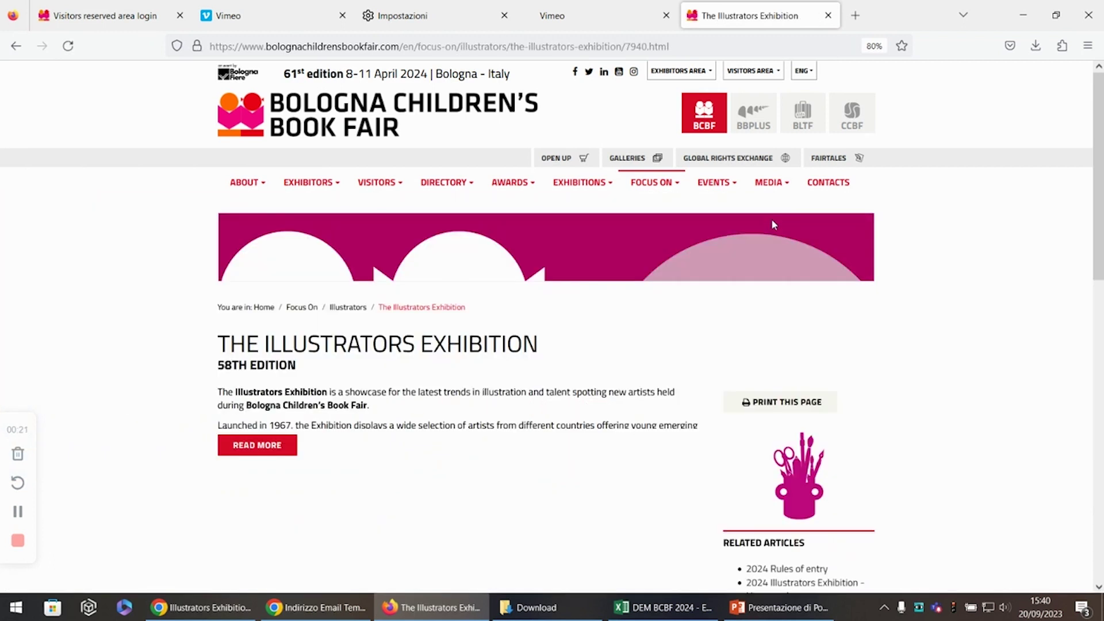
scroll(454, 399, "down", 1)
scroll(443, 407, "down", 3)
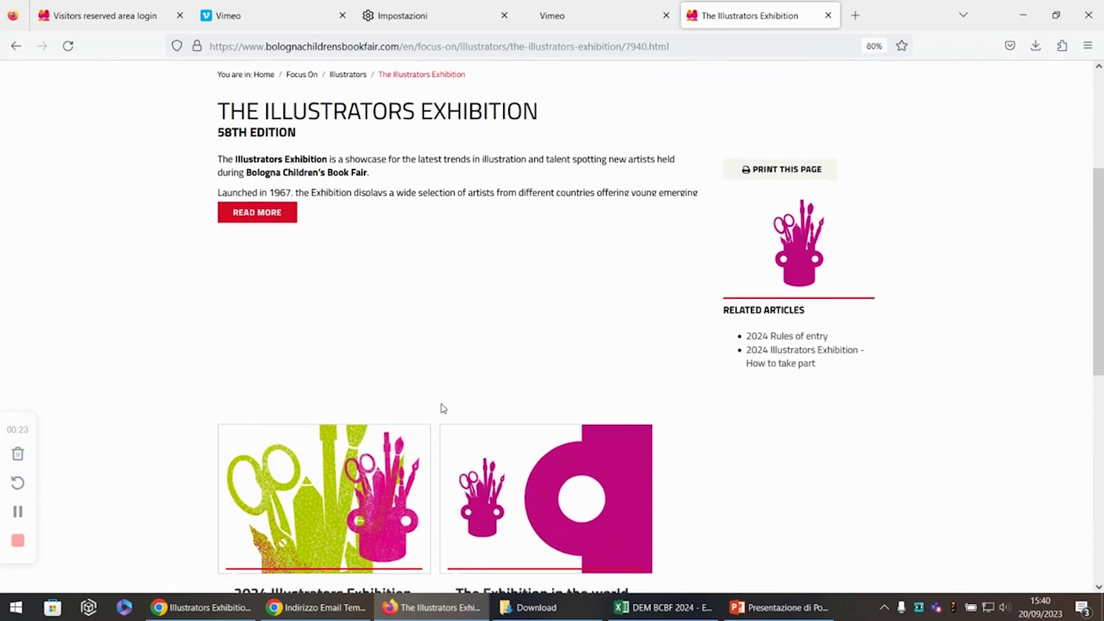
scroll(444, 407, "down", 2)
scroll(442, 410, "down", 2)
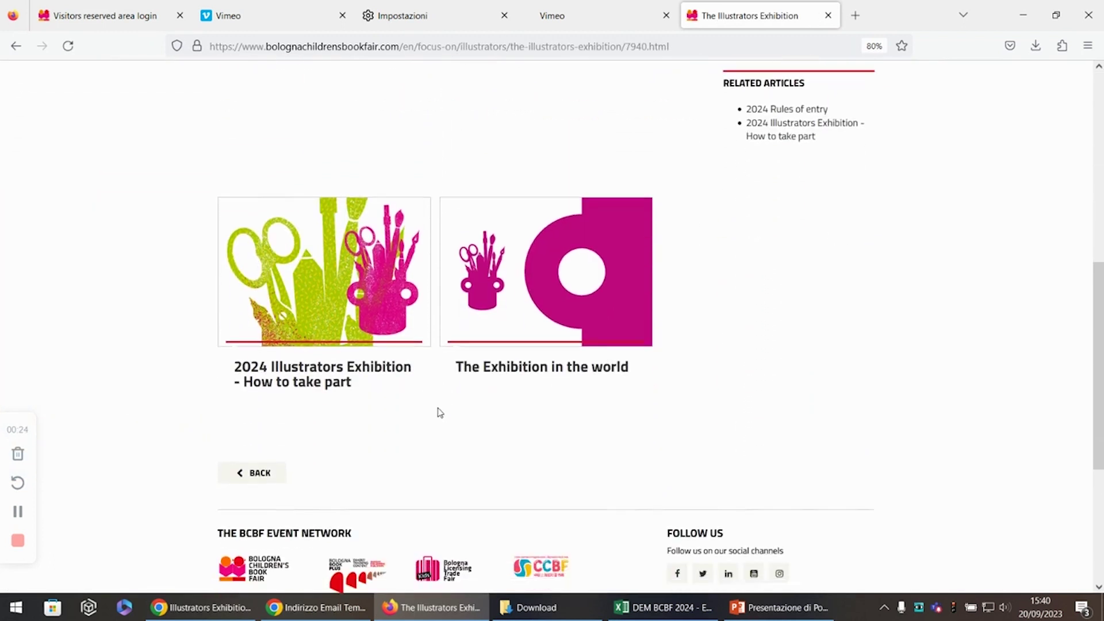
Step: Open the '2024 Illustrators Exhibition - How to take part' article and scroll through it
left_click(316, 382)
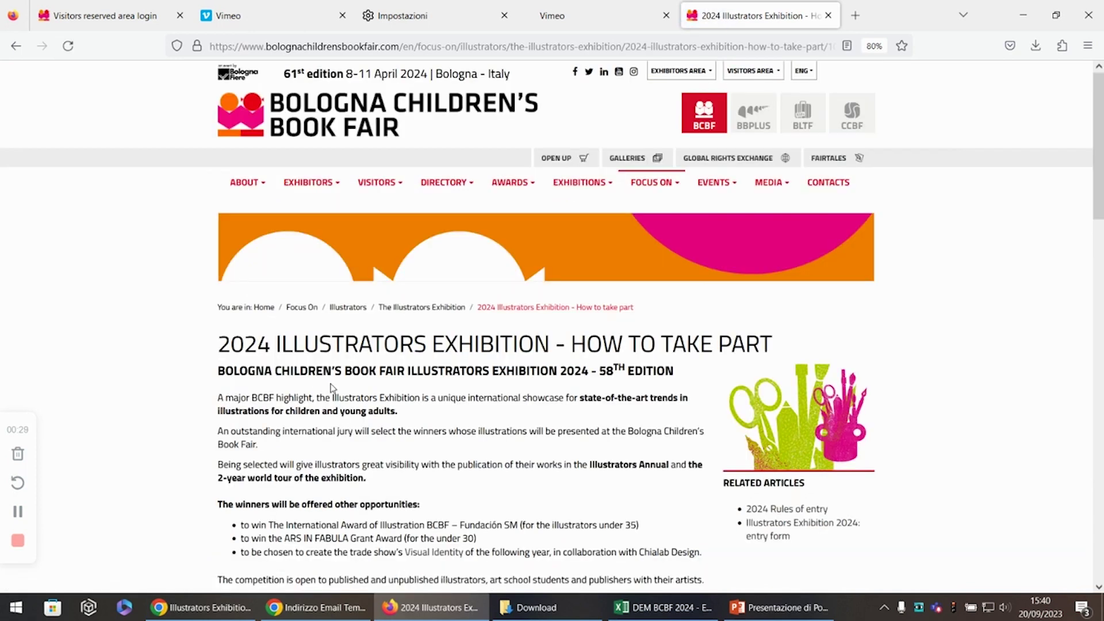
scroll(432, 387, "down", 2)
scroll(432, 389, "down", 3)
scroll(432, 393, "down", 1)
scroll(403, 380, "down", 1)
scroll(379, 374, "down", 1)
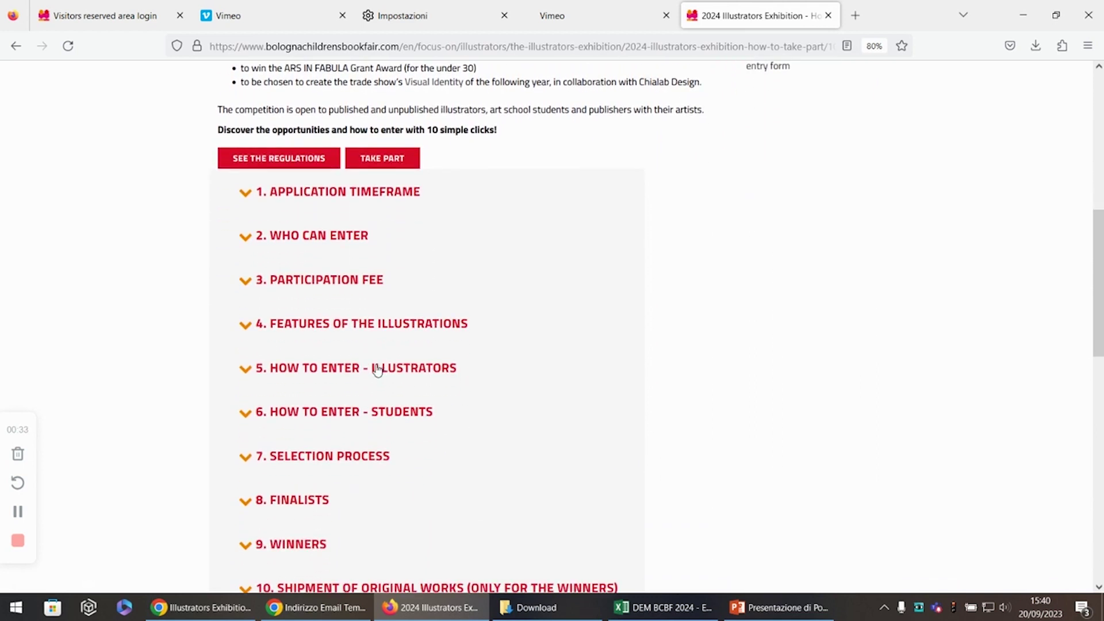
scroll(377, 370, "down", 2)
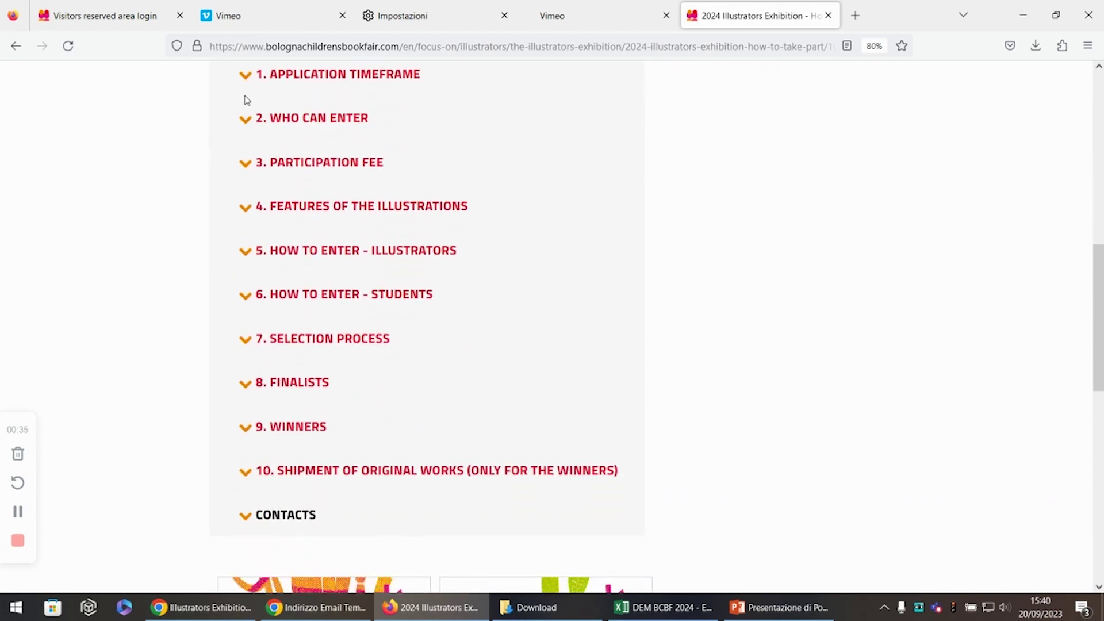
Step: Expand 'Who can enter' and 'Features of the illustrations', highlighting the artwork and file-format requirements
left_click(248, 122)
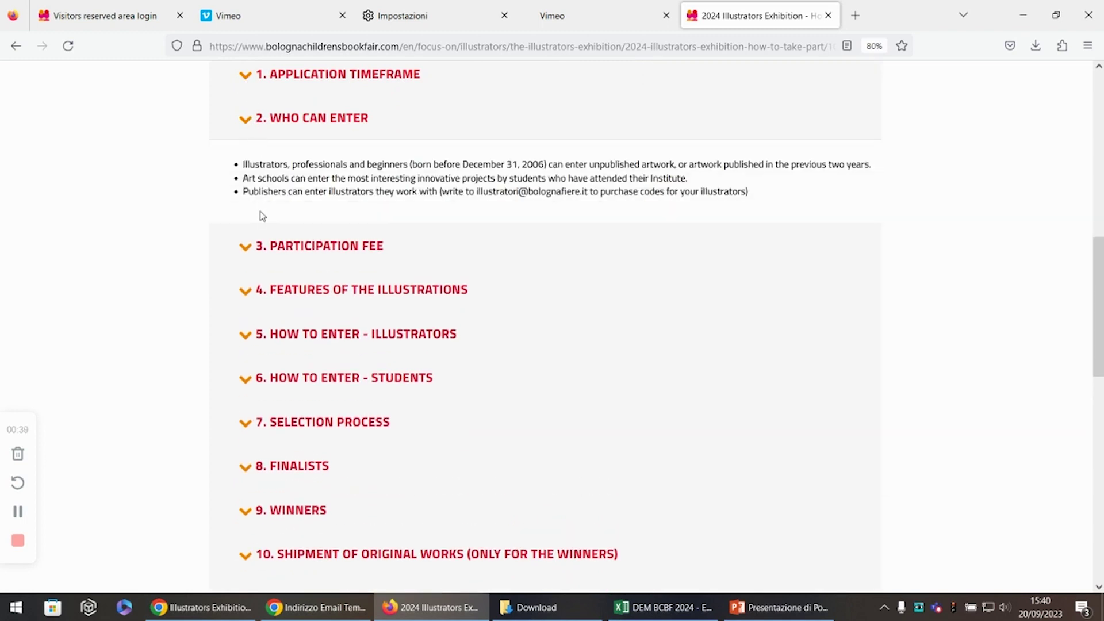
left_click(246, 291)
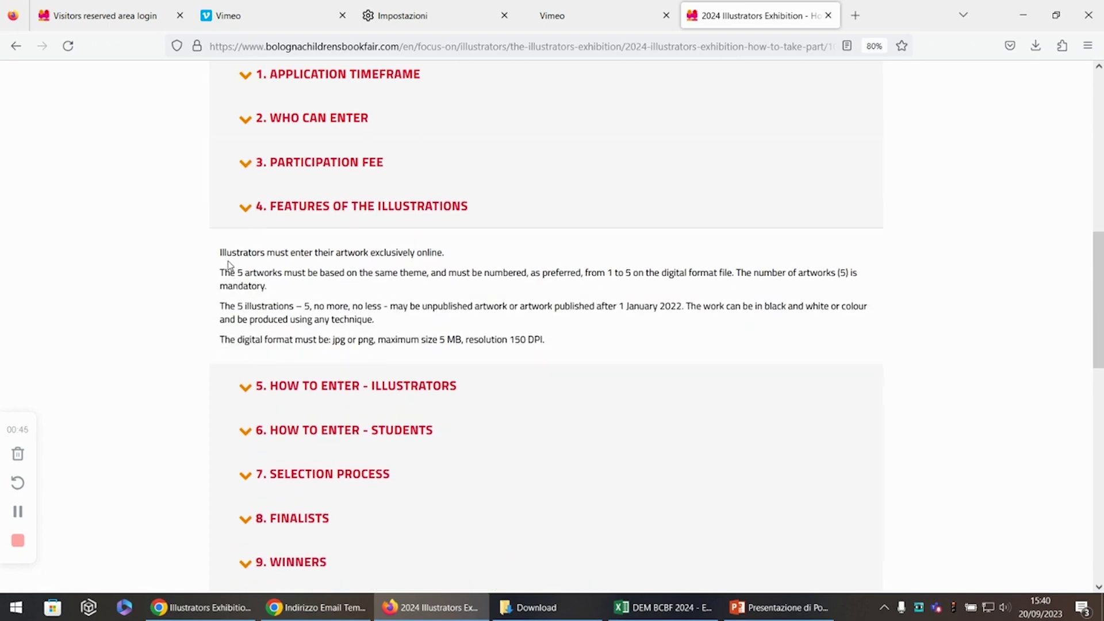
left_click_drag(220, 253, 285, 289)
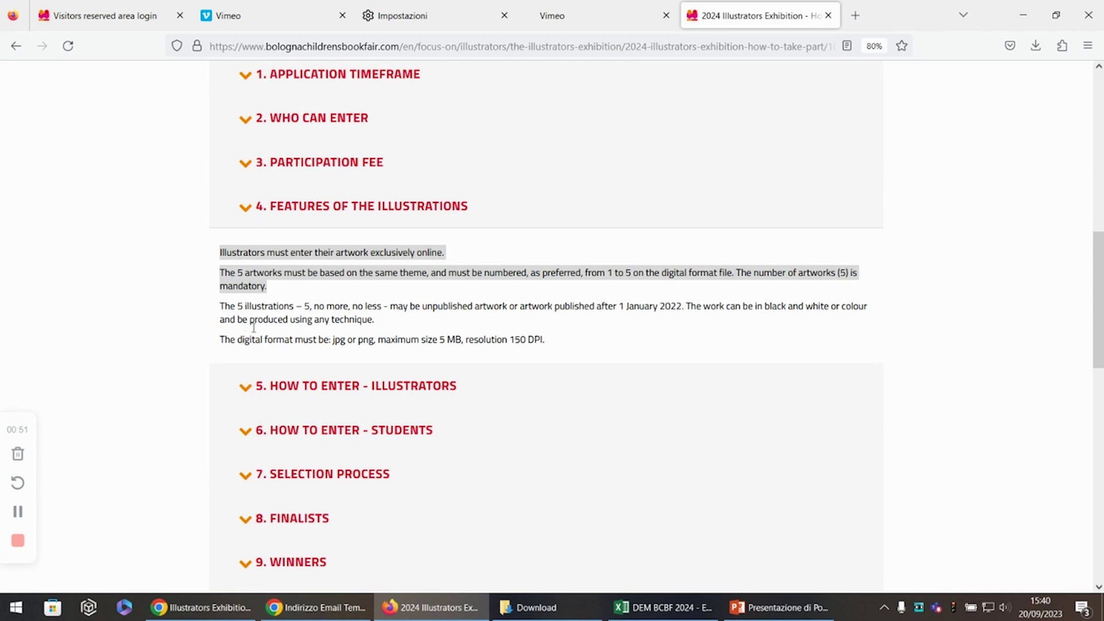
left_click_drag(222, 341, 553, 345)
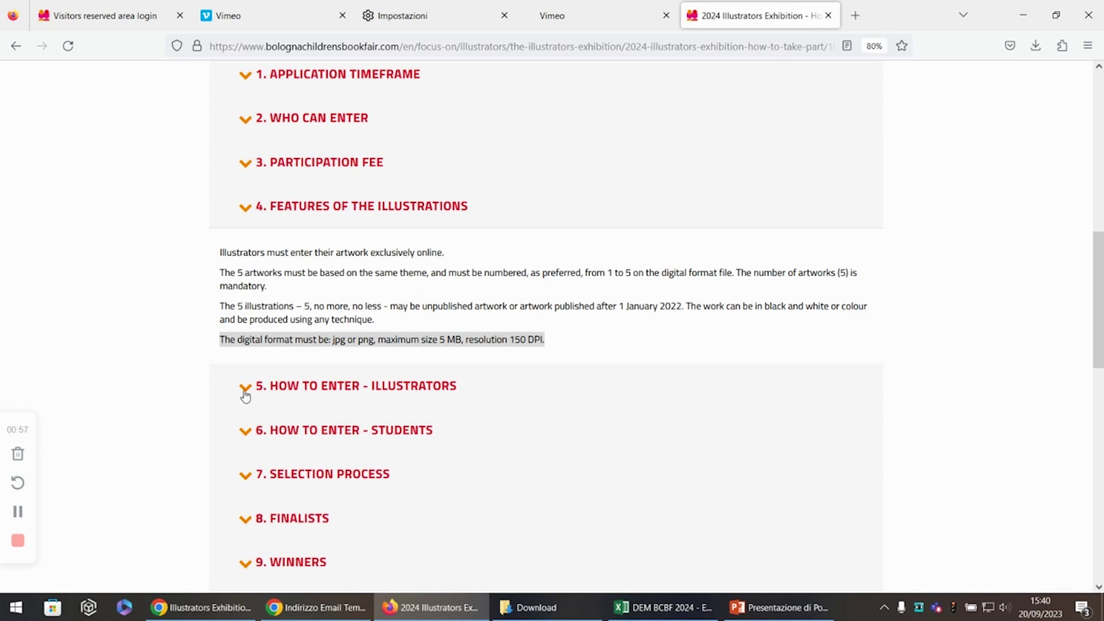
scroll(253, 393, "up", 2)
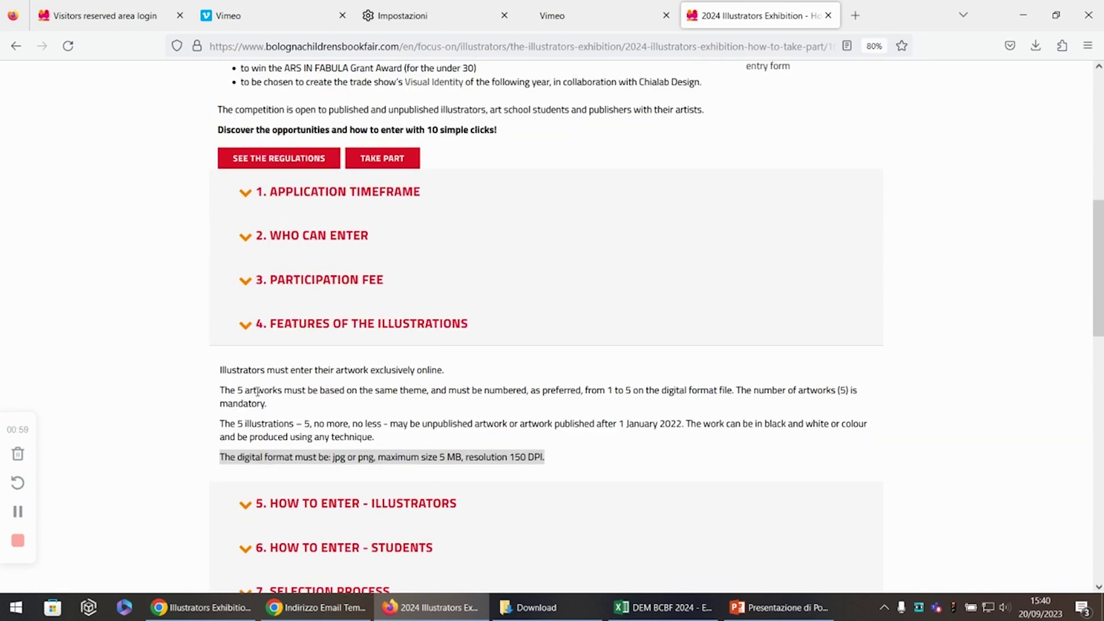
Step: Go to the TAKE PART page for the exhibition entry
left_click(380, 162)
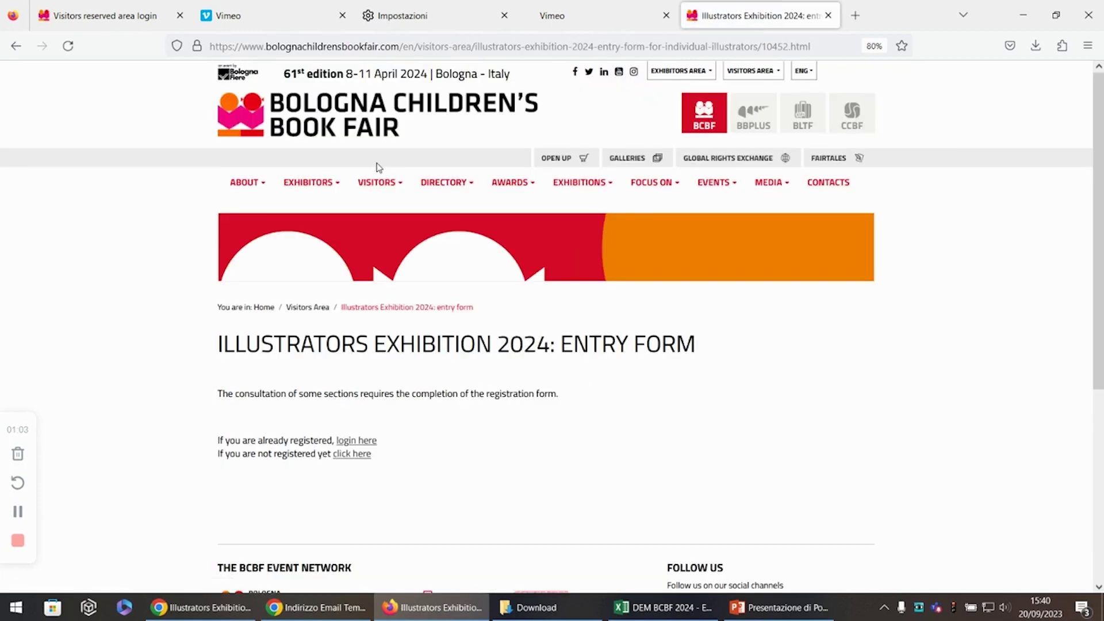
scroll(374, 293, "down", 2)
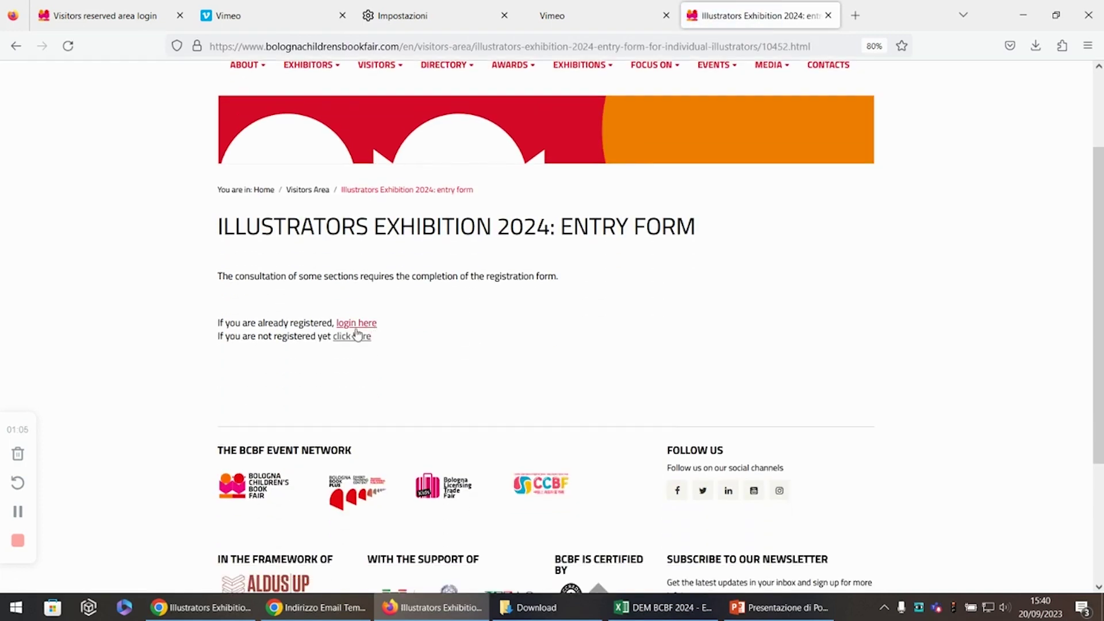
scroll(853, 175, "up", 2)
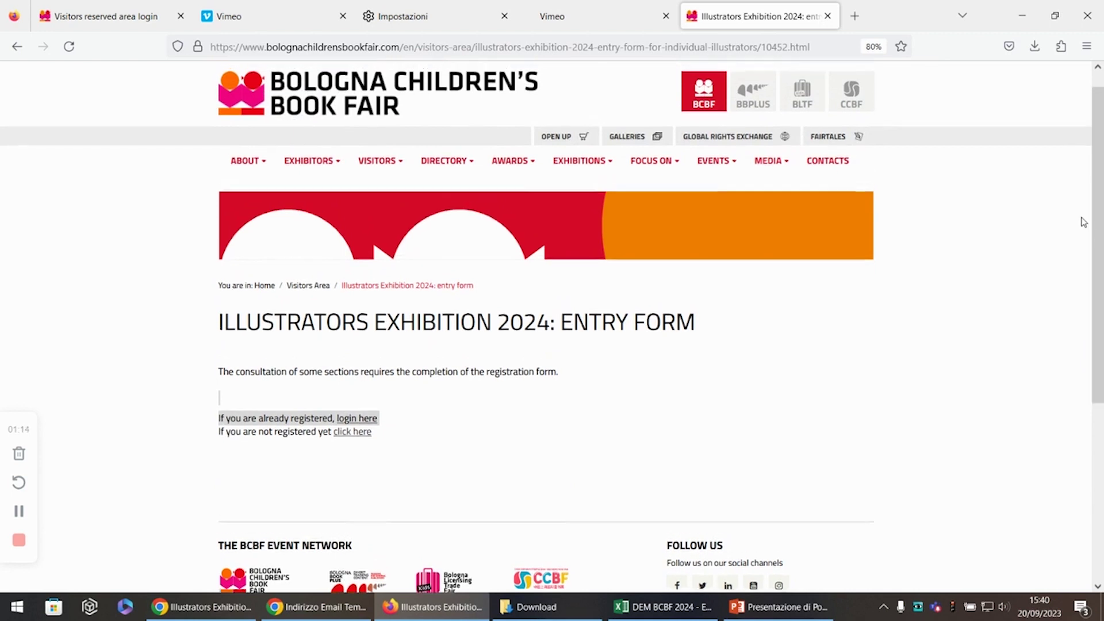
scroll(1083, 221, "up", 1)
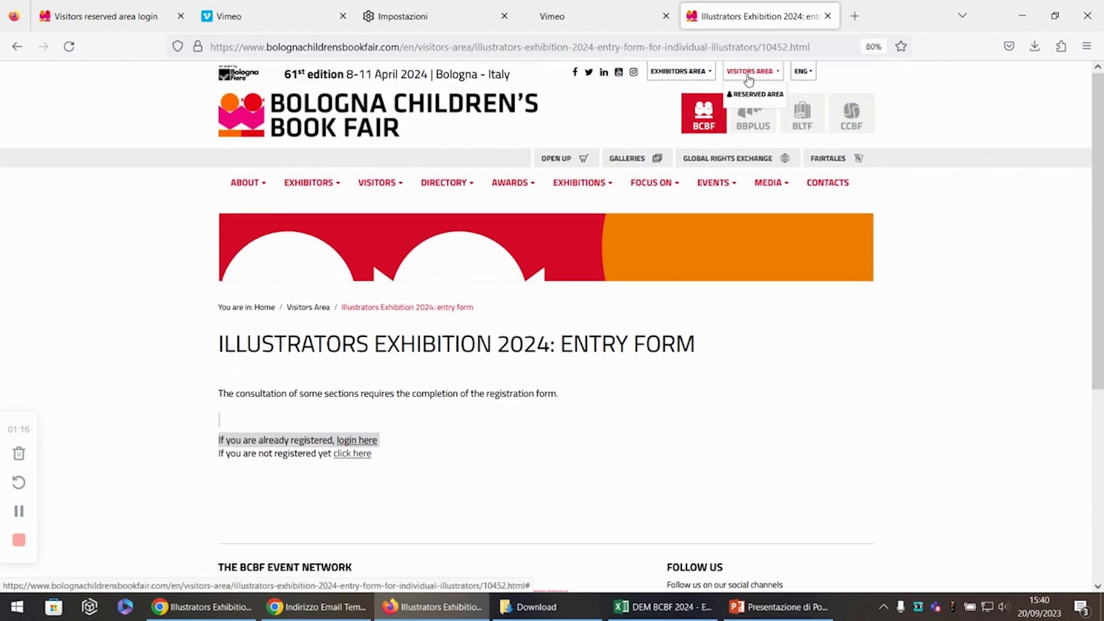
Step: Open the Visitors Reserved Area, briefly showing the login-or-register slide before returning
left_click(743, 97)
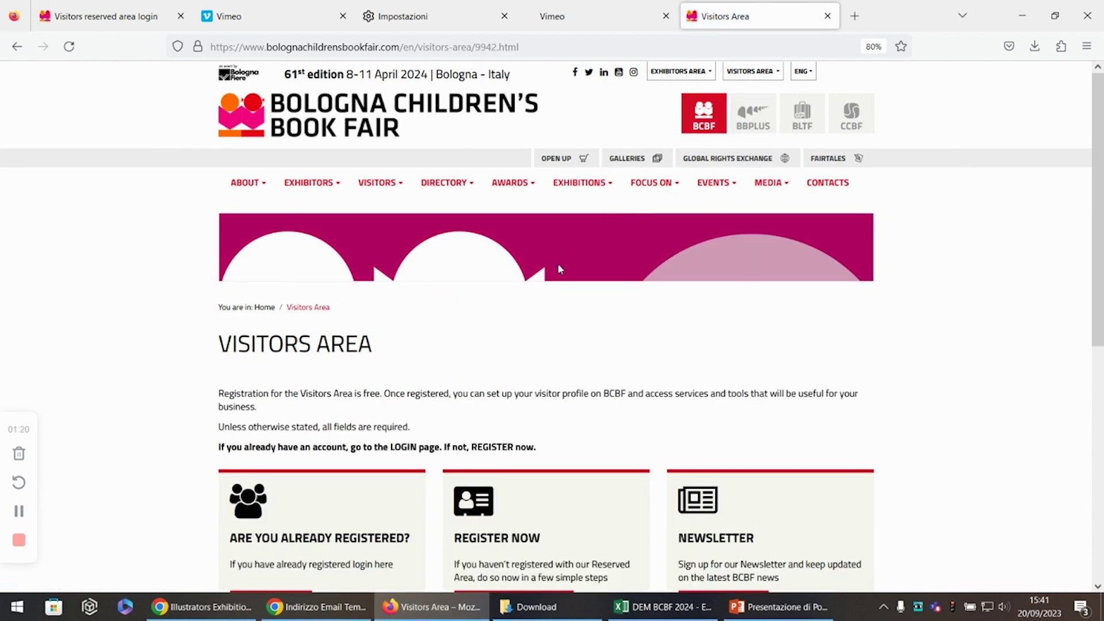
scroll(539, 285, "down", 4)
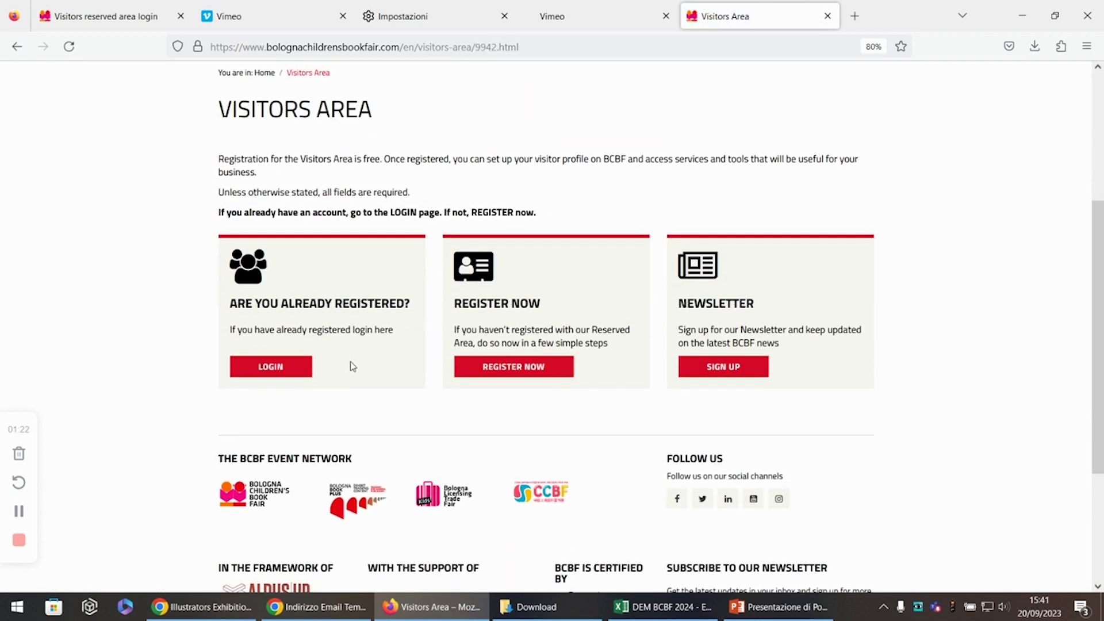
left_click(765, 607)
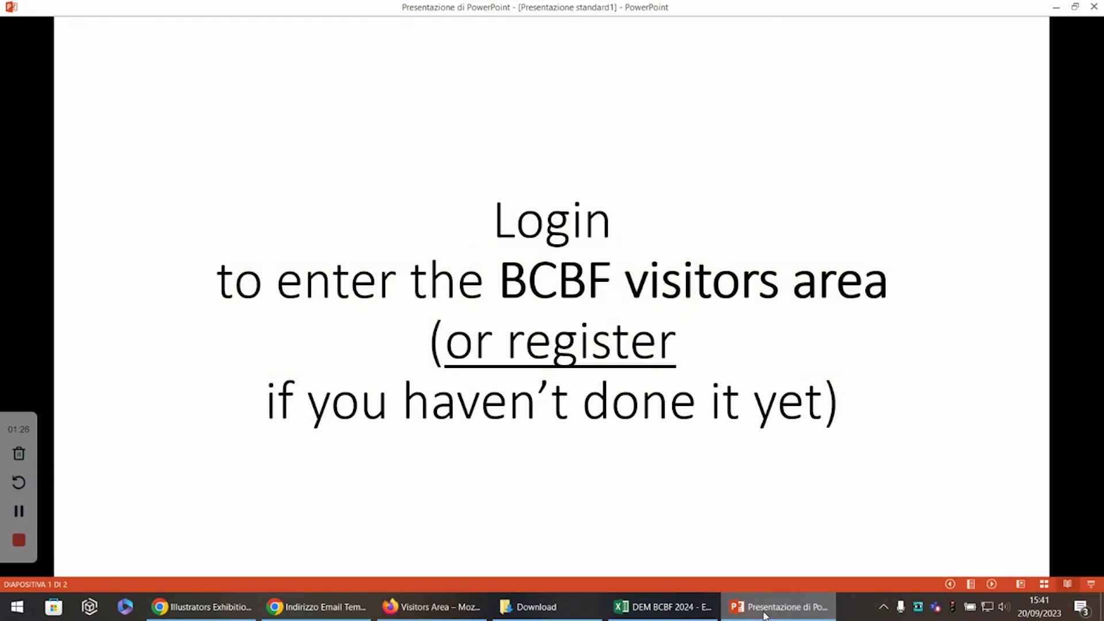
left_click(765, 609)
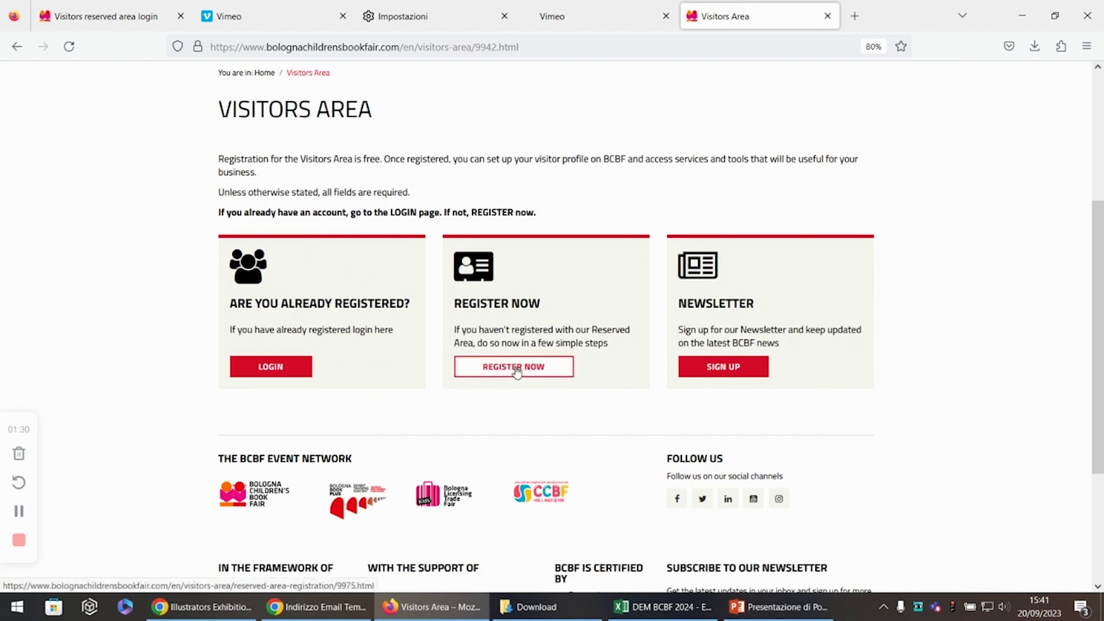
Step: Start a new registration and enter the last name, first name and pasted temporary e-mail
left_click(518, 373)
scroll(86, 350, "down", 2)
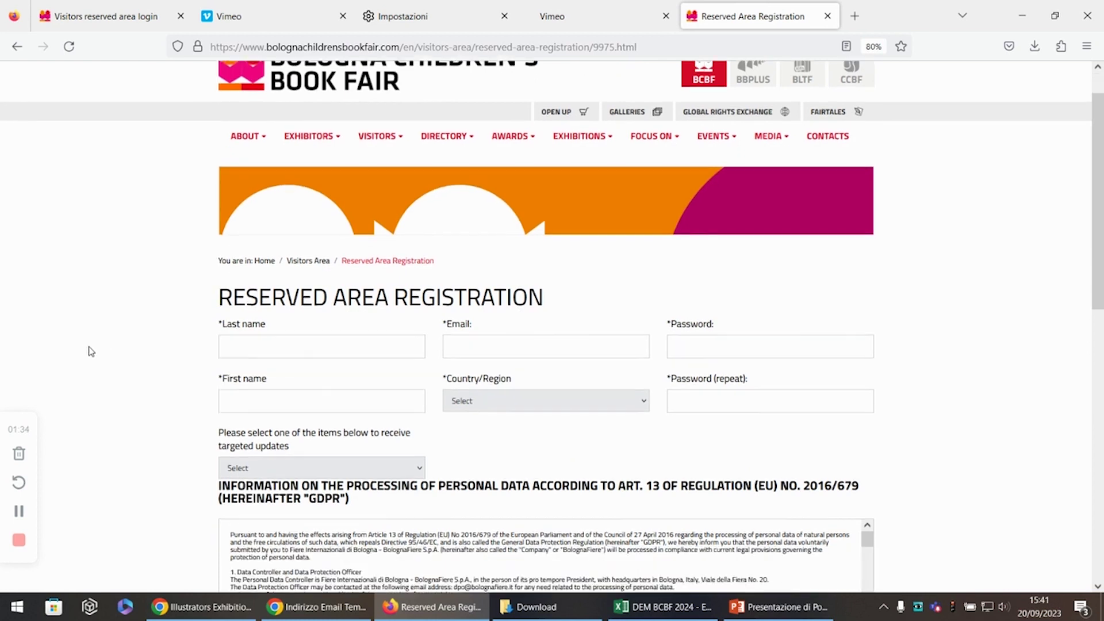
left_click(239, 334)
type("Jenny")
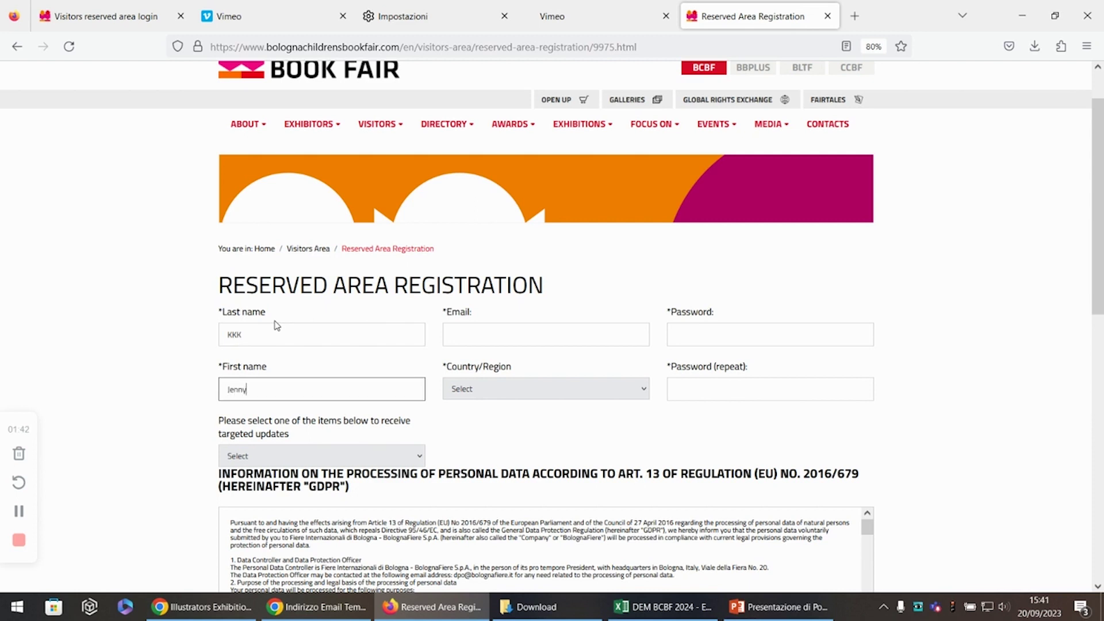
left_click(458, 337)
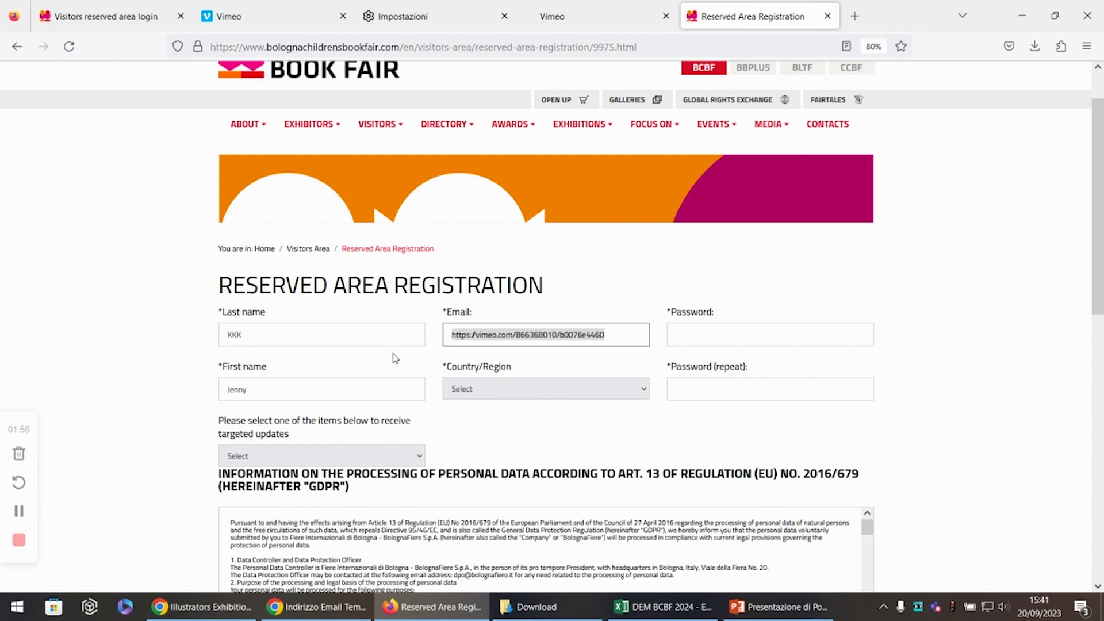
key("ctrl+v")
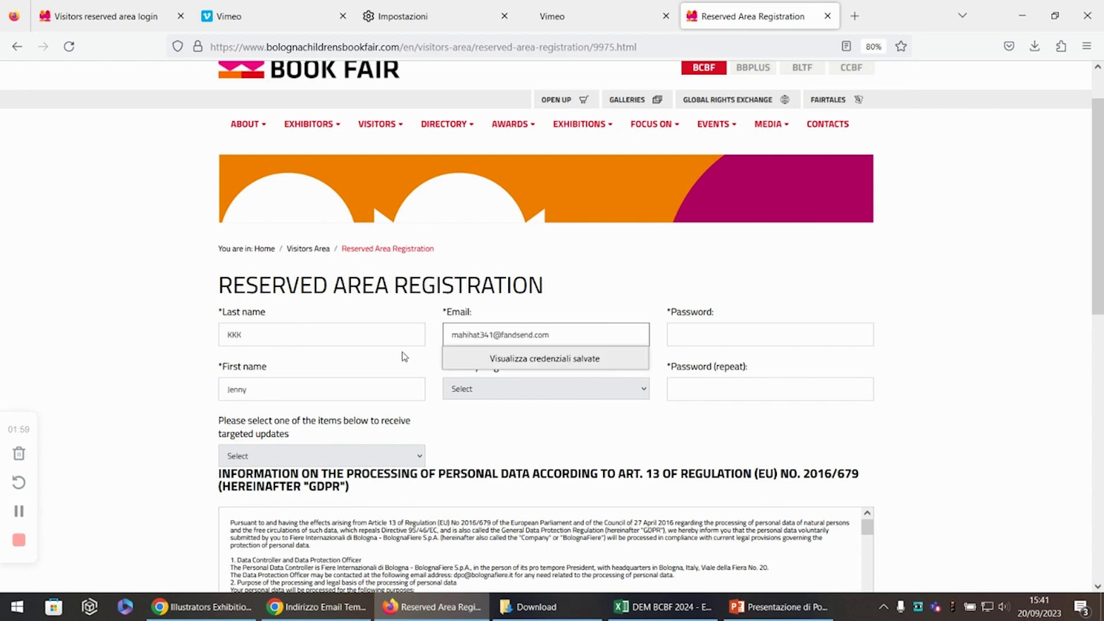
left_click(477, 372)
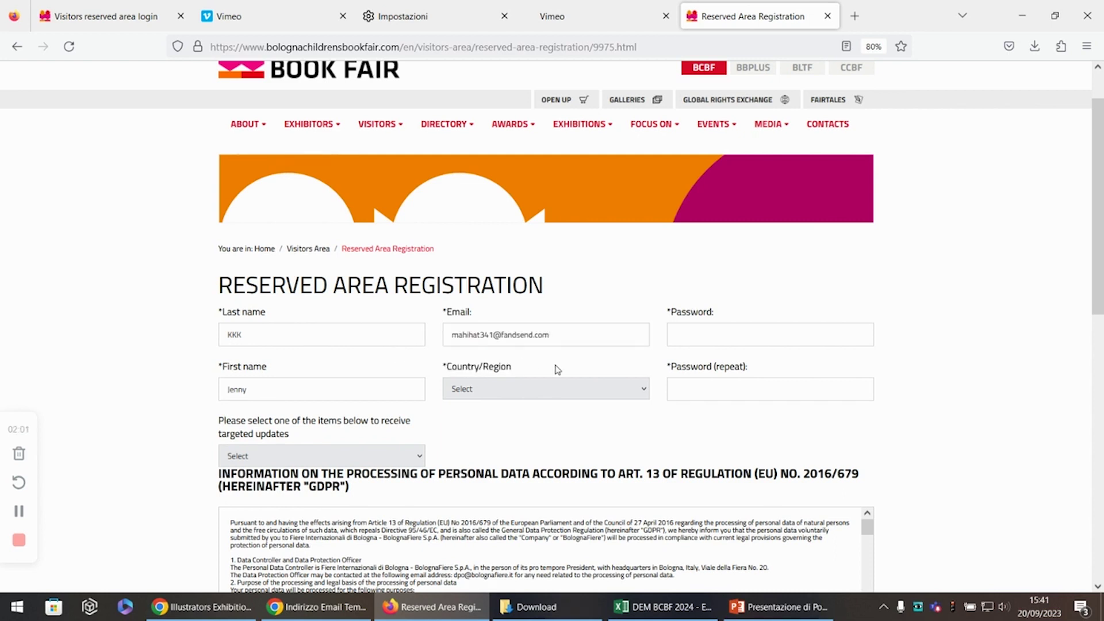
Step: Choose Finland as Country/Region and enter the password in both password fields
left_click(489, 393)
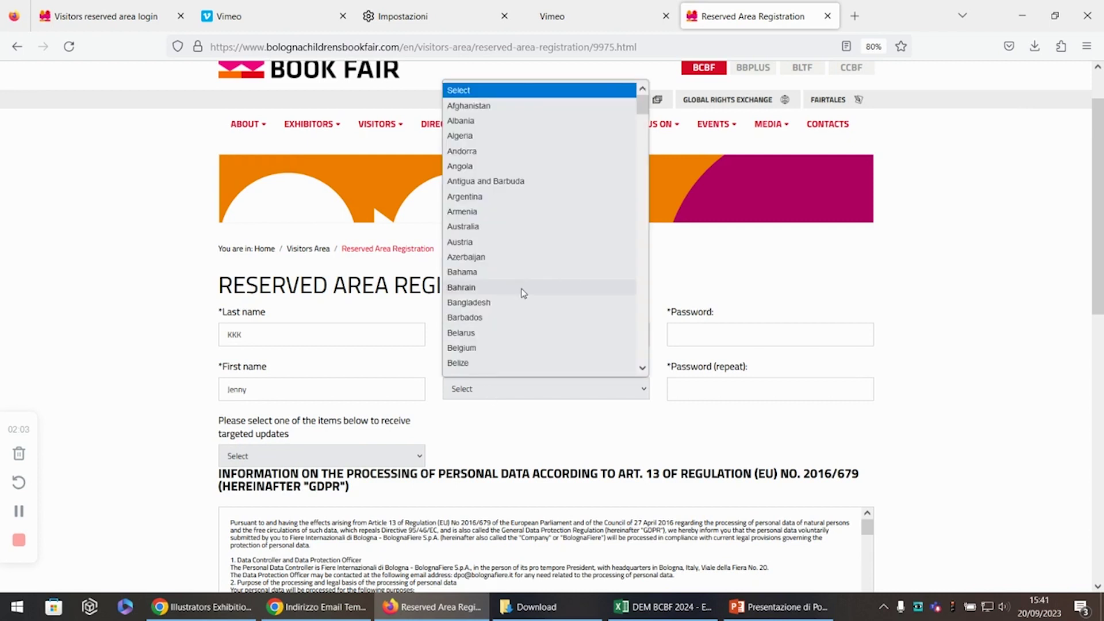
type("fin")
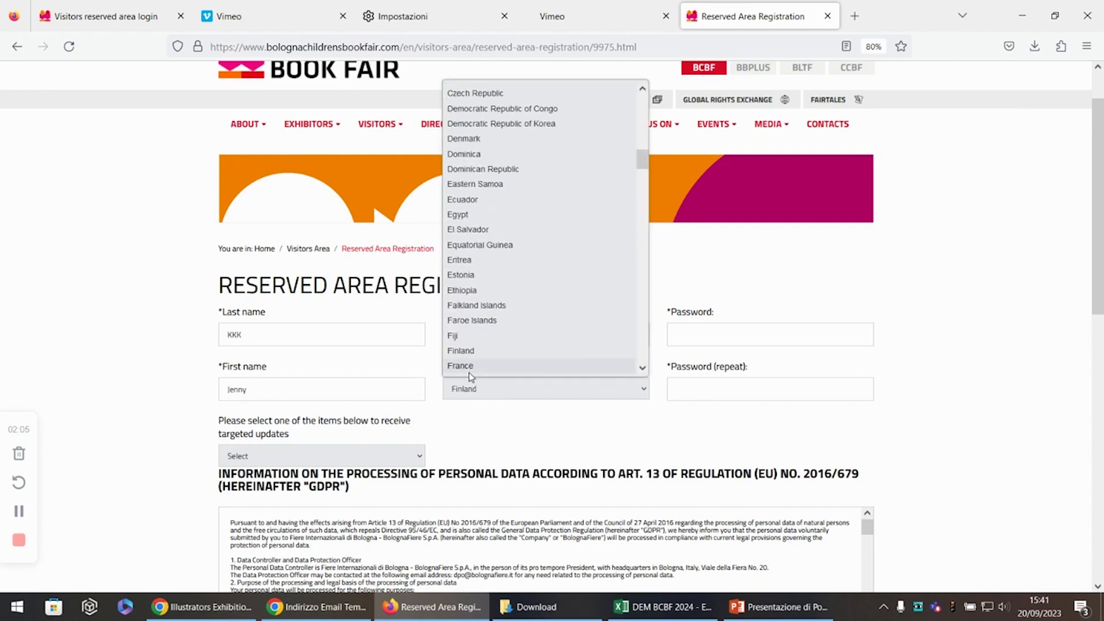
left_click(506, 351)
left_click(696, 337)
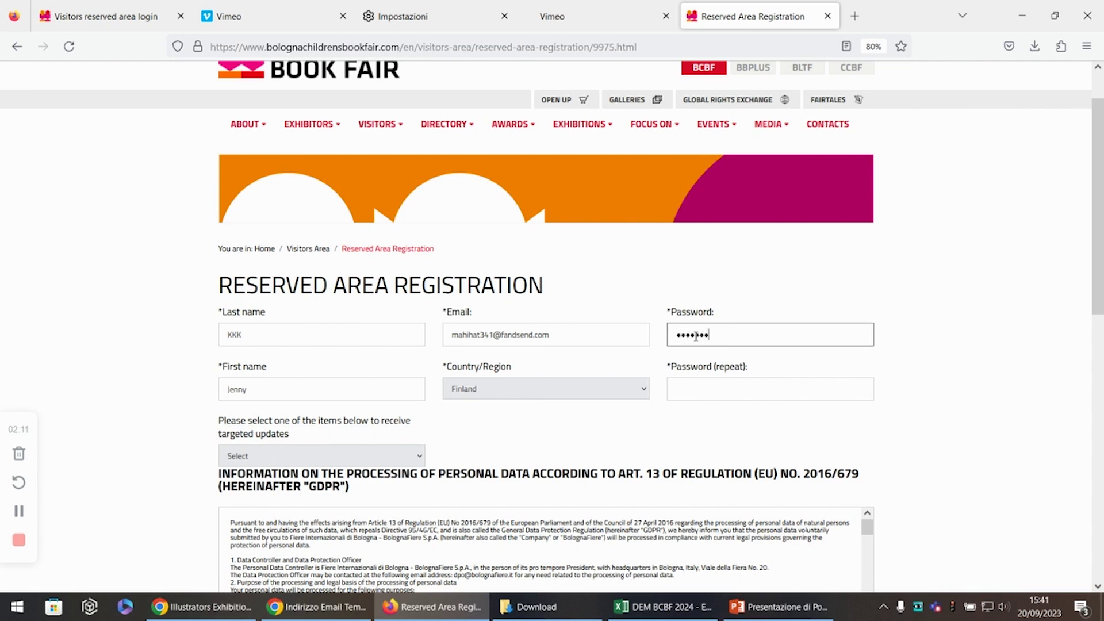
left_click(683, 384)
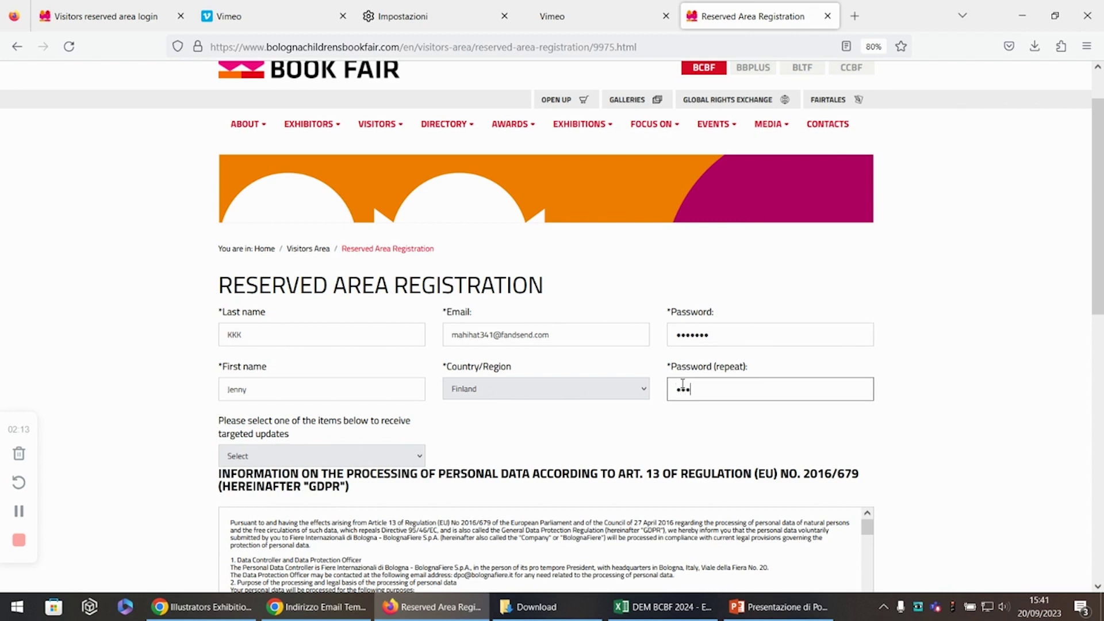
Step: Choose Illustrator as the visitor category
scroll(460, 414, "down", 2)
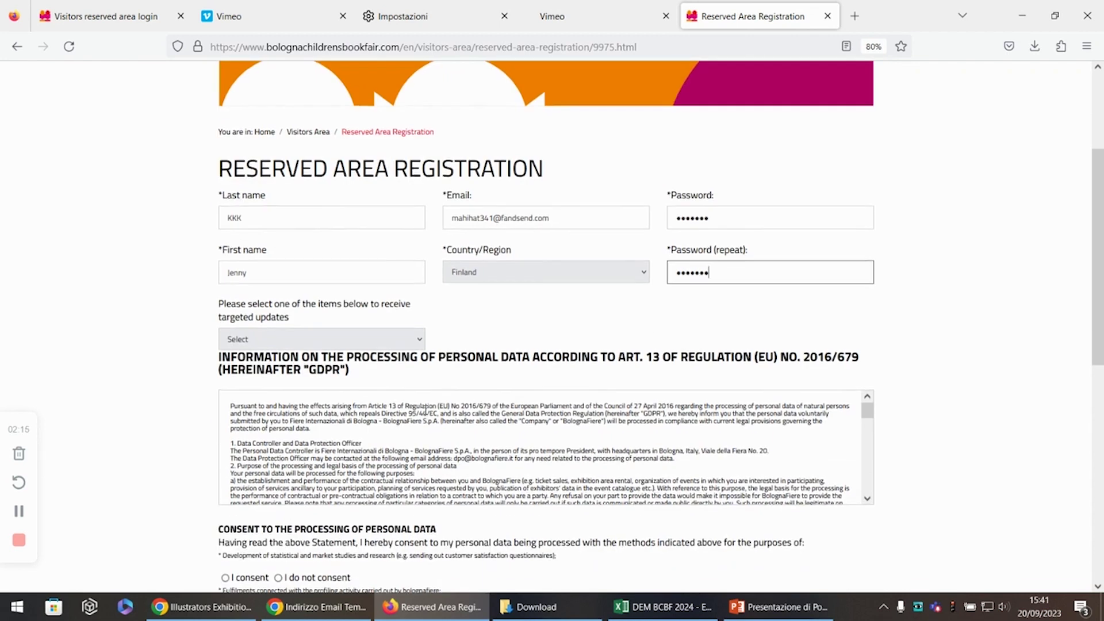
left_click(311, 337)
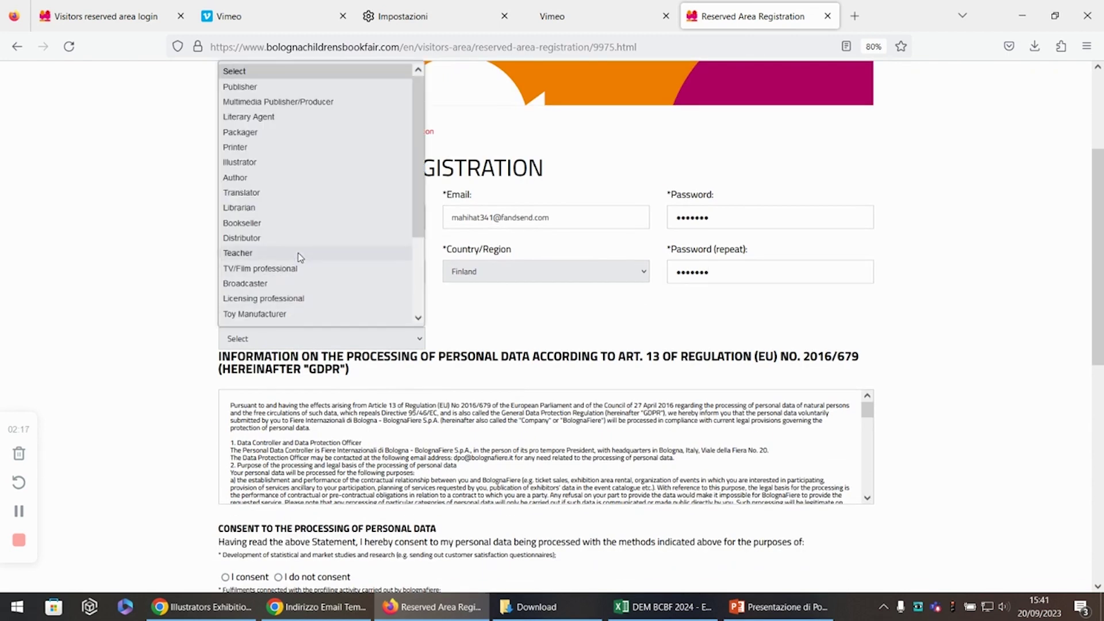
left_click(289, 163)
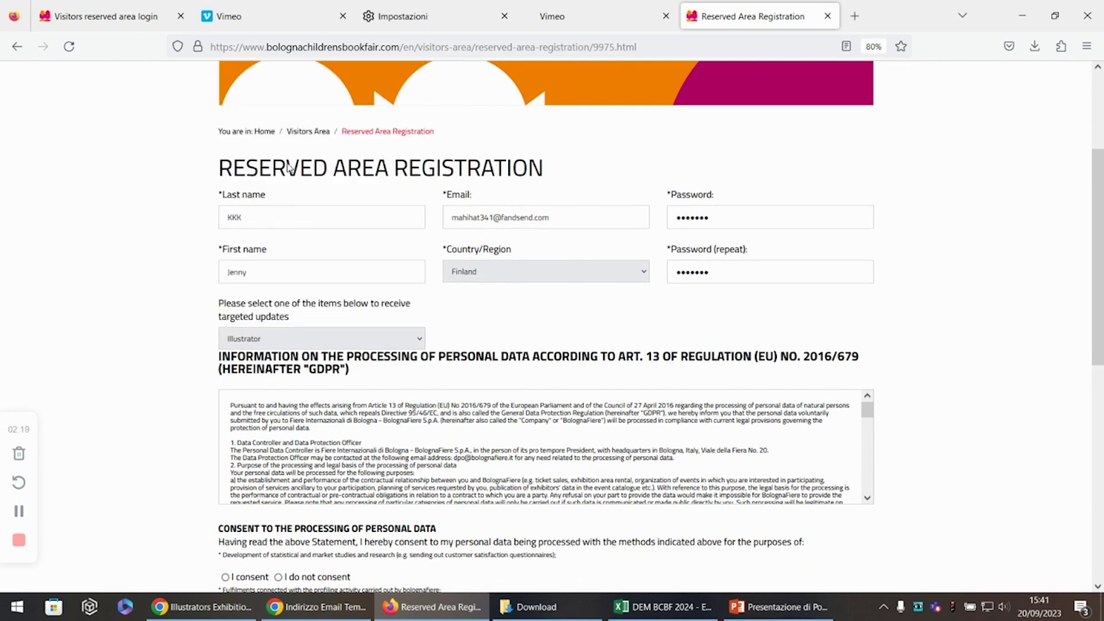
Step: Tick 'I consent' for statistical studies, marketing and sharing data with group companies
scroll(210, 376, "down", 1)
scroll(210, 385, "down", 2)
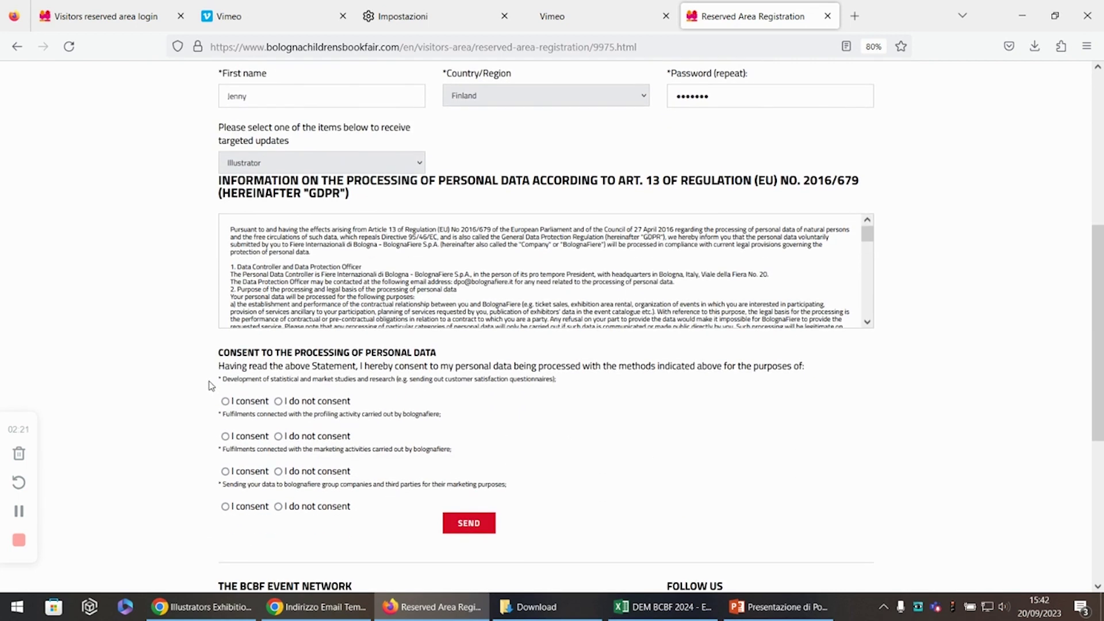
left_click_drag(868, 235, 875, 315)
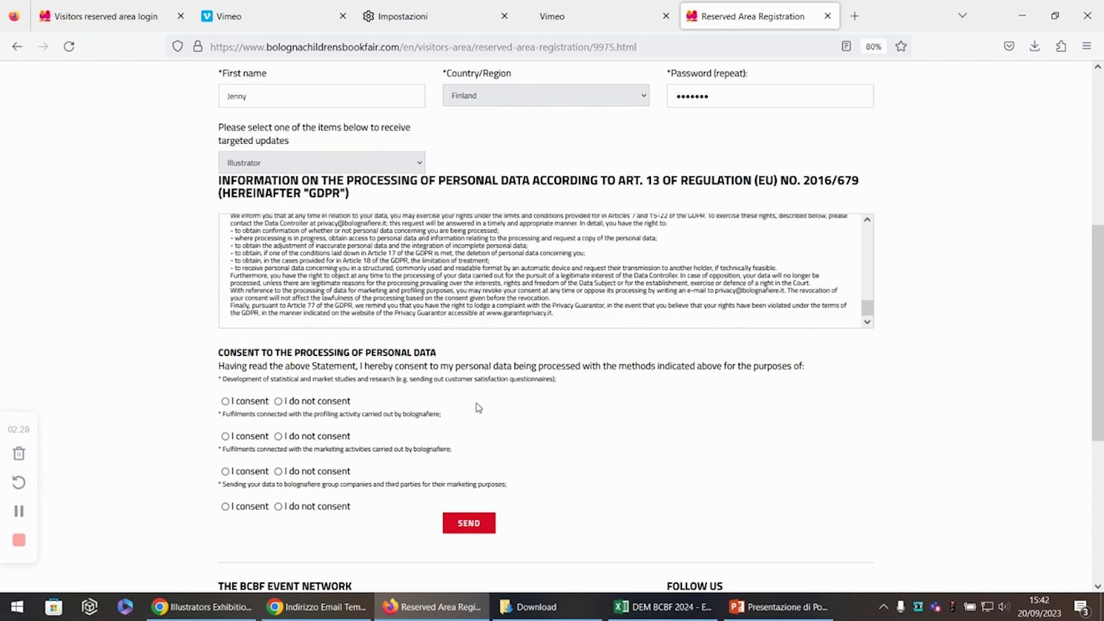
left_click(224, 401)
left_click(224, 472)
left_click(225, 506)
scroll(461, 513, "down", 1)
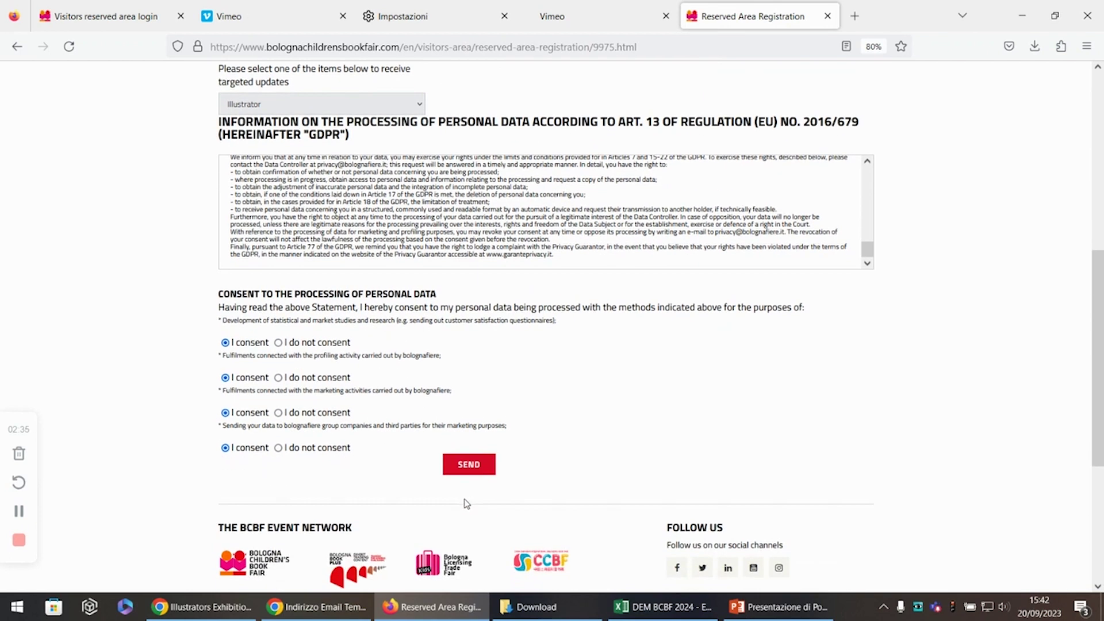
Step: Submit the form, then retype a password meeting the password rule in both fields
left_click(469, 471)
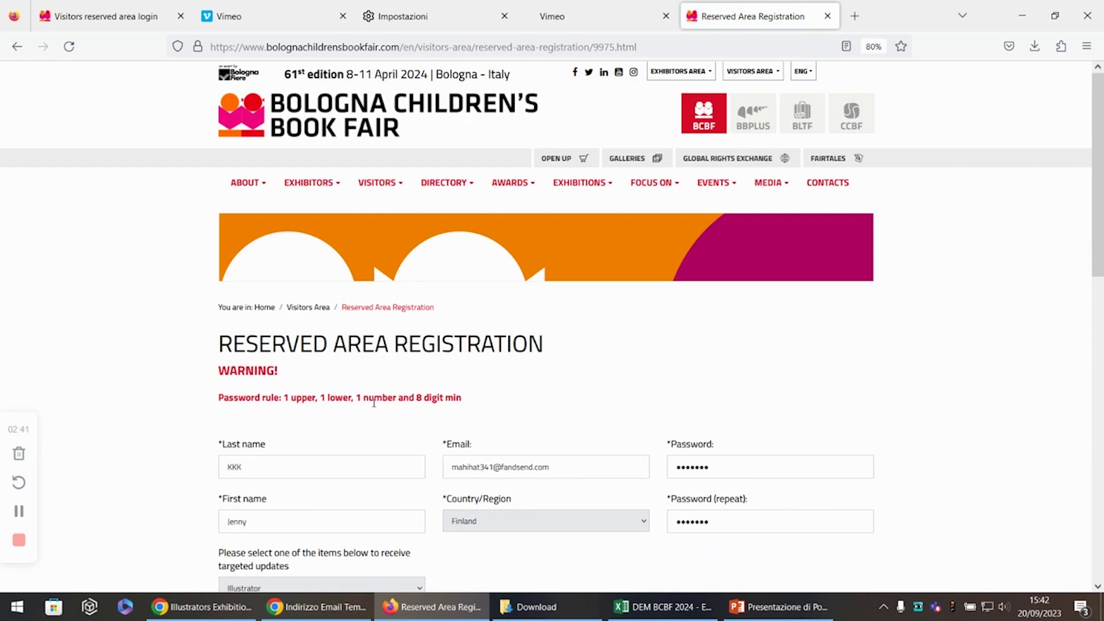
left_click_drag(287, 398, 472, 403)
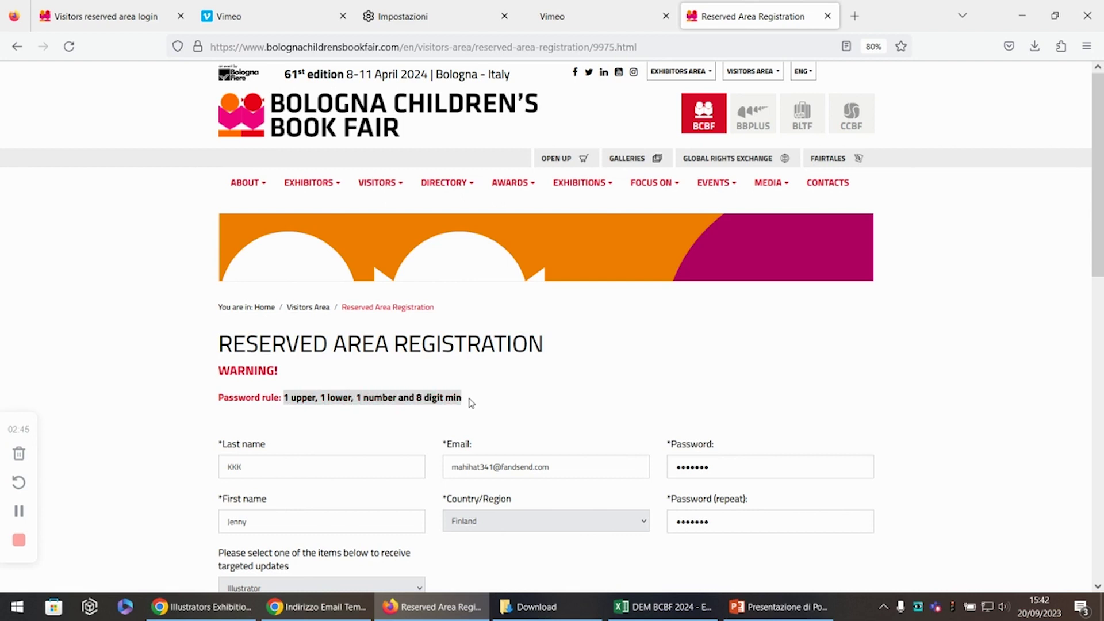
double_click(728, 469)
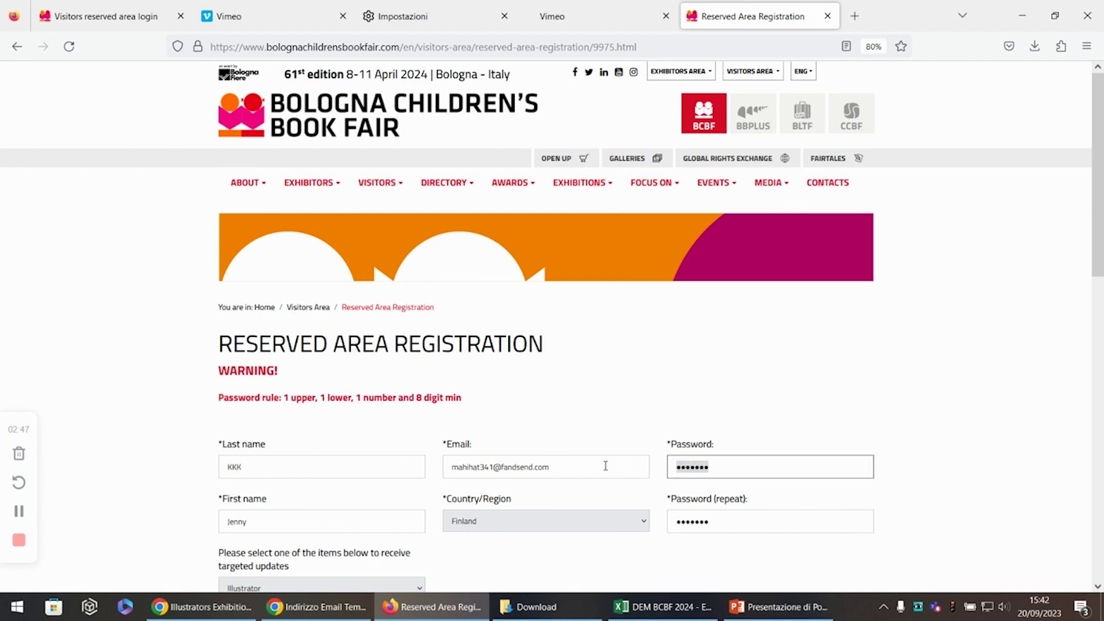
type("J")
key("Tab")
type("J")
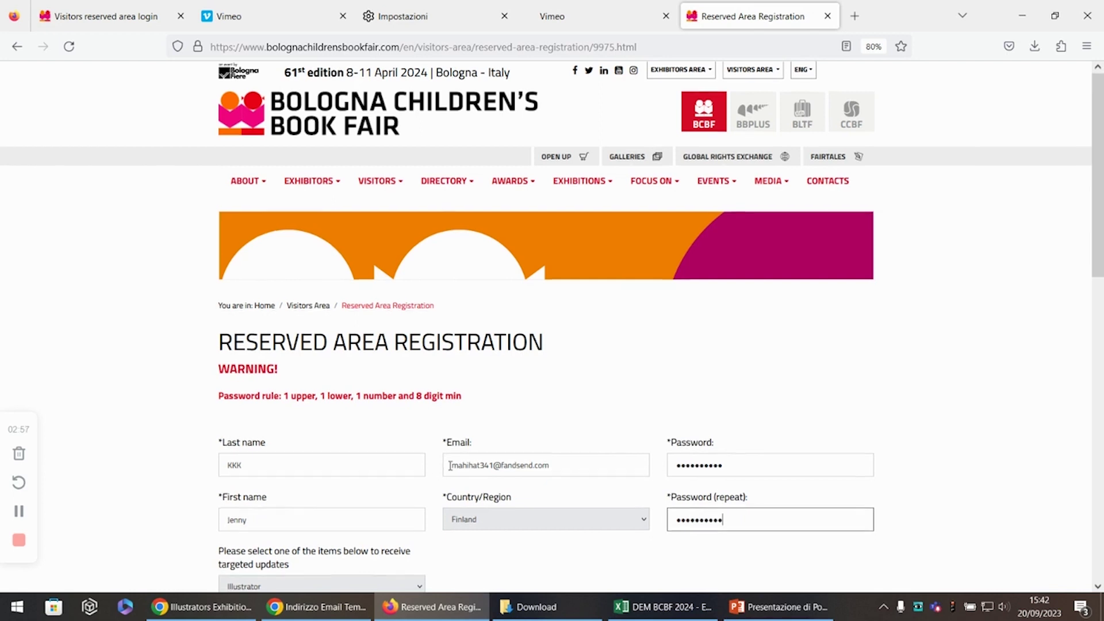
Step: Resubmit the registration and open the book fair's activation e-mail in the temporary inbox
scroll(517, 463, "down", 5)
scroll(462, 469, "down", 4)
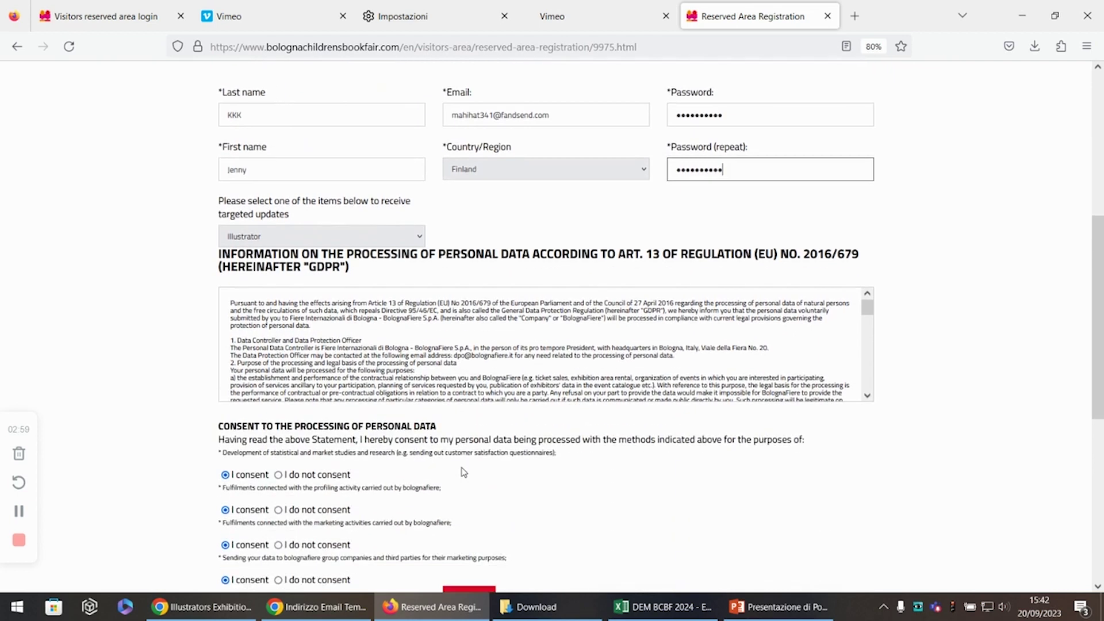
scroll(462, 468, "down", 4)
left_click(467, 425)
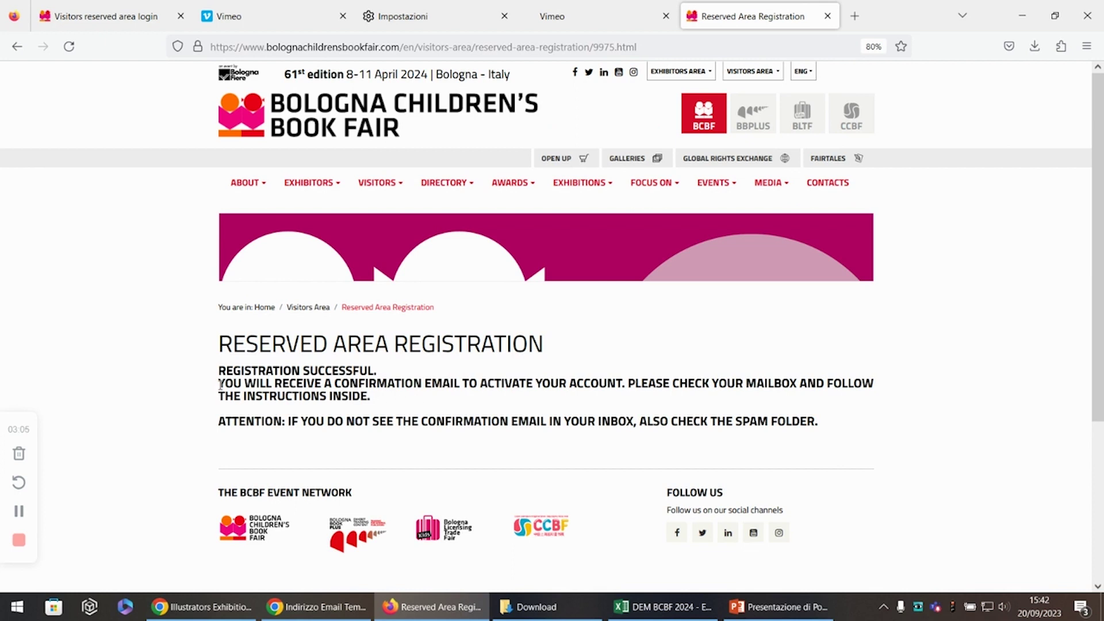
left_click_drag(220, 384, 462, 385)
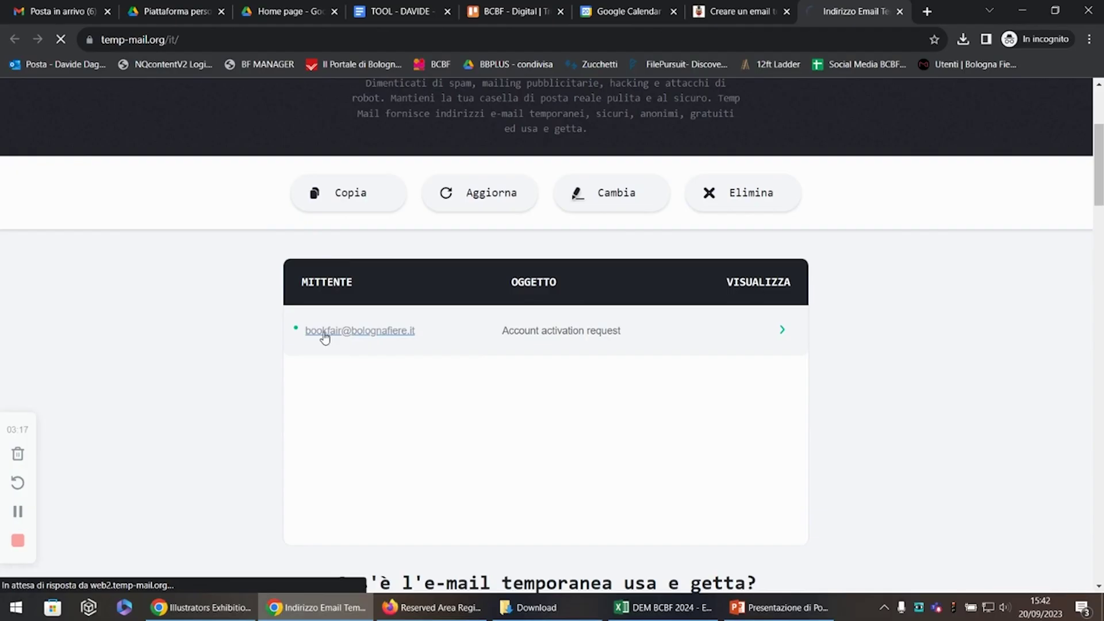
left_click(322, 333)
scroll(322, 354, "down", 2)
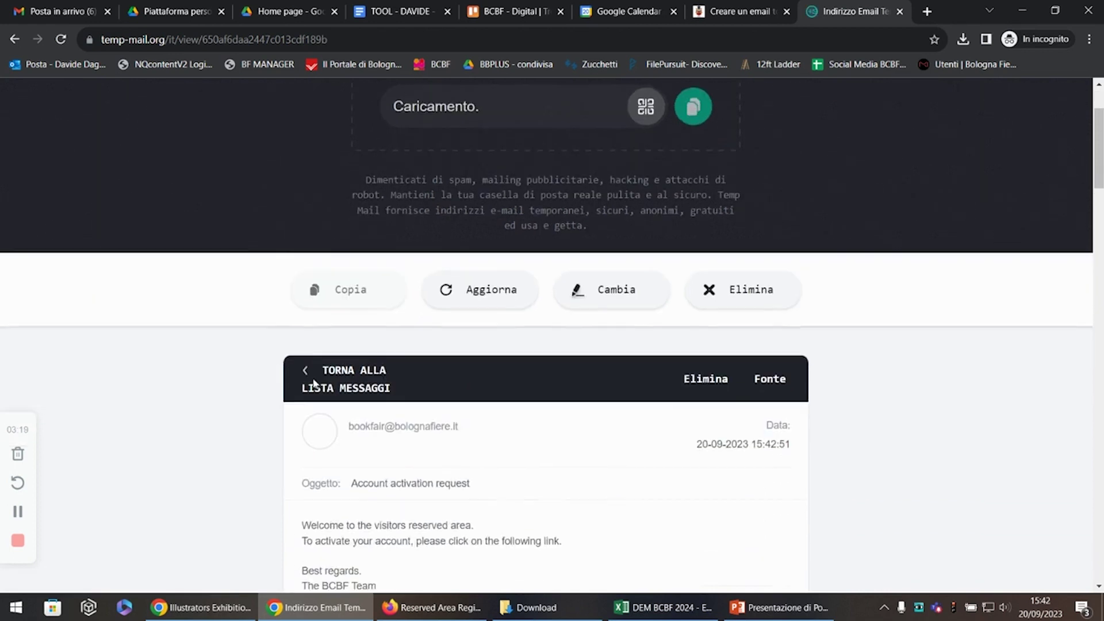
scroll(314, 383, "down", 3)
scroll(314, 383, "down", 2)
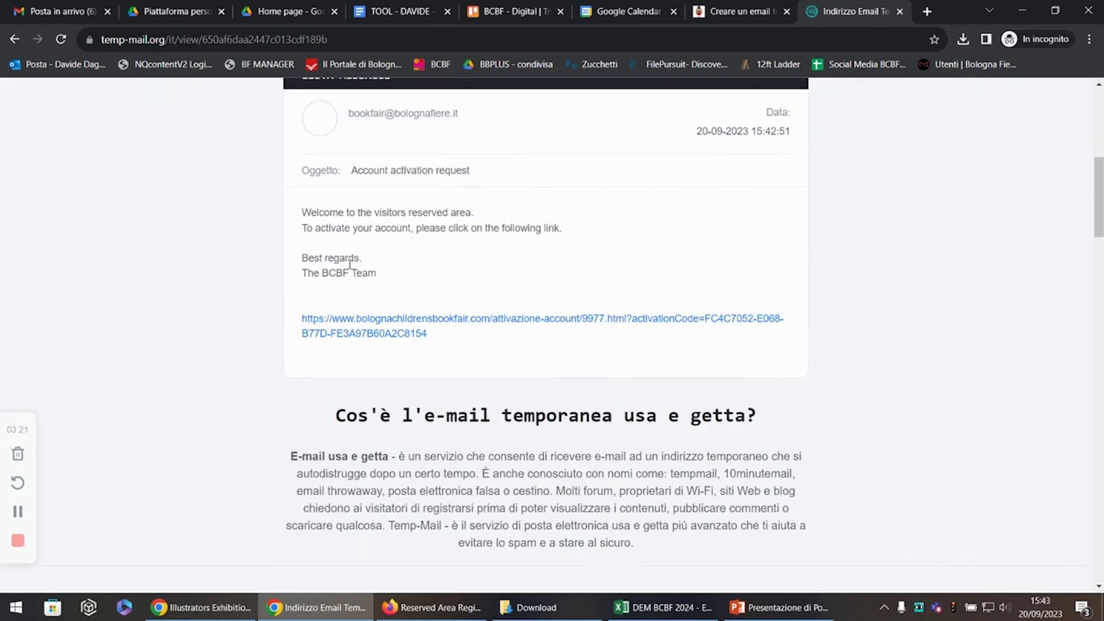
left_click(362, 328)
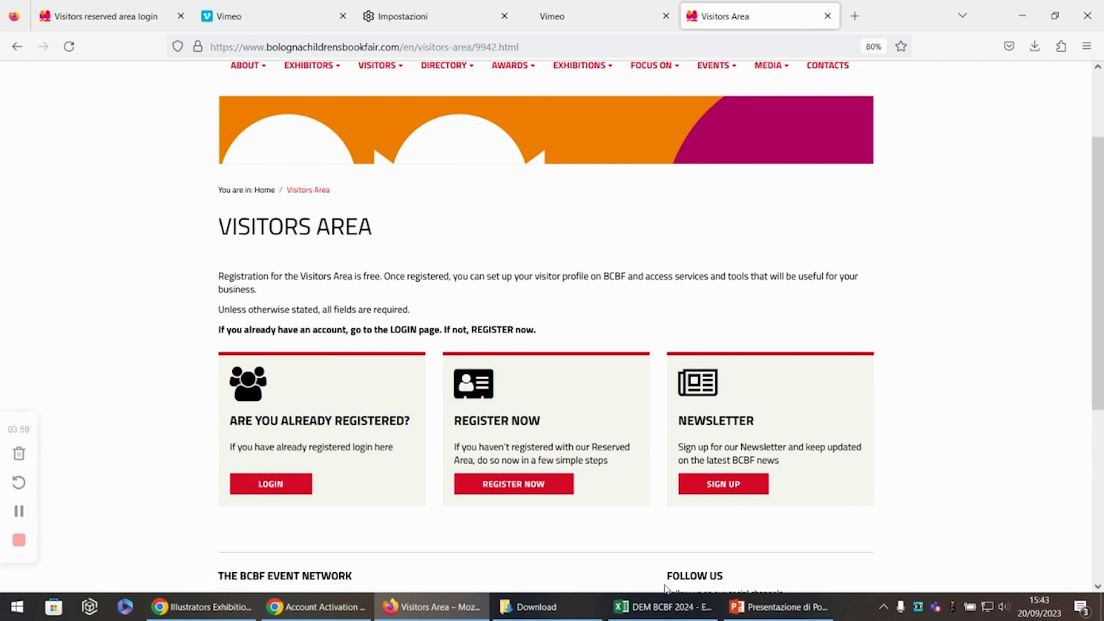
Step: Log in to the Visitors Reserved Area with the account's e-mail and password
left_click(273, 488)
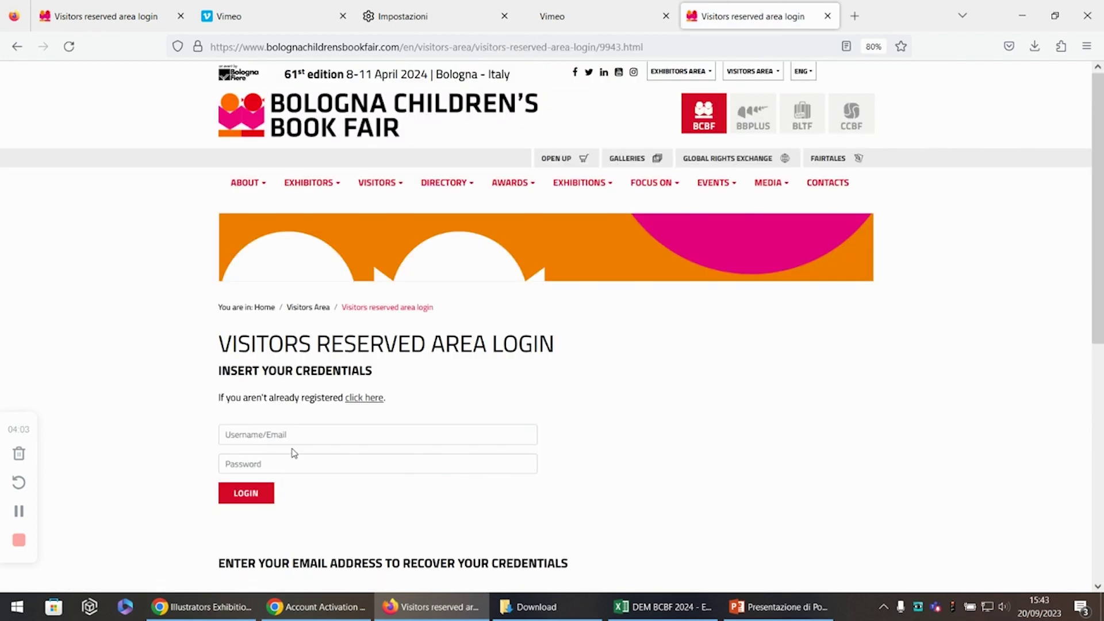
left_click(293, 434)
left_click(303, 463)
type("m")
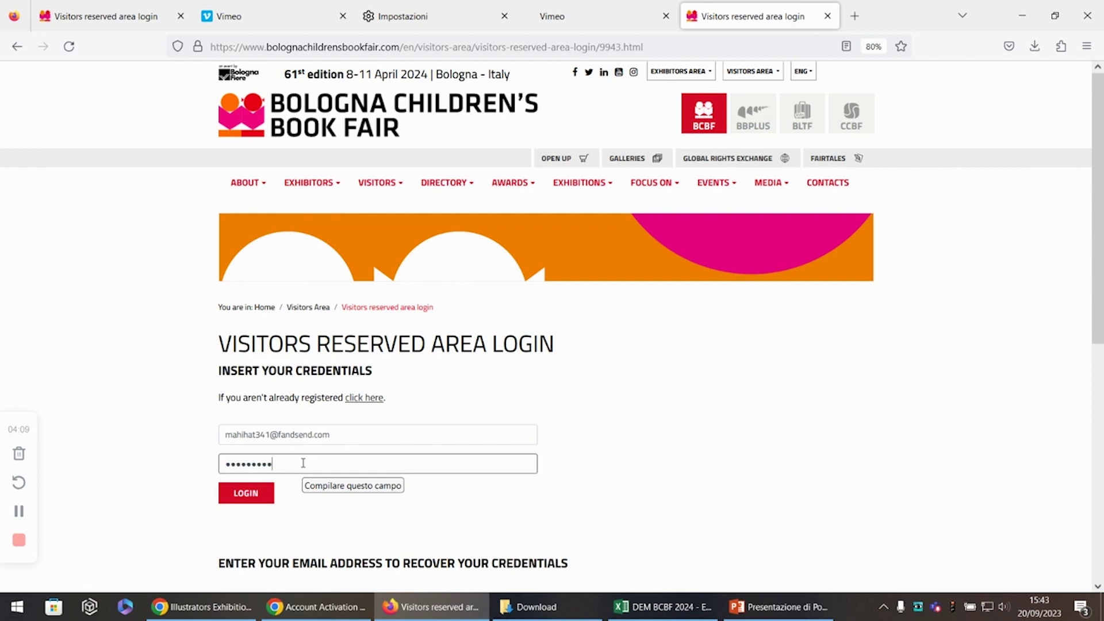
left_click(249, 497)
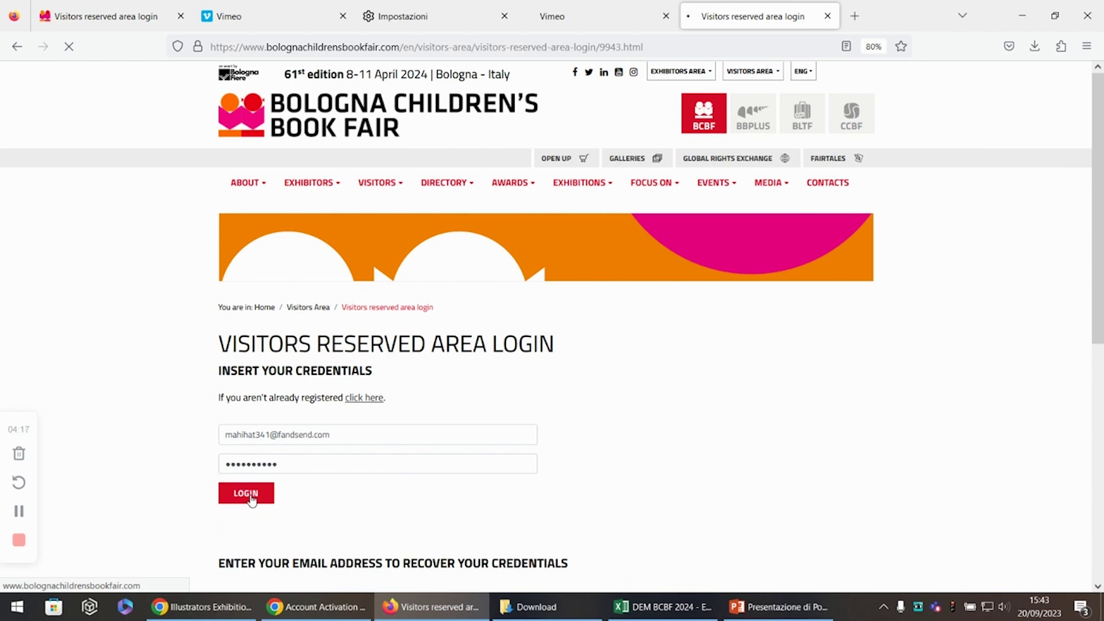
Step: Open the 'Illustrators Exhibition 2024: Entry Form' card from the Visitors Area
scroll(132, 371, "down", 2)
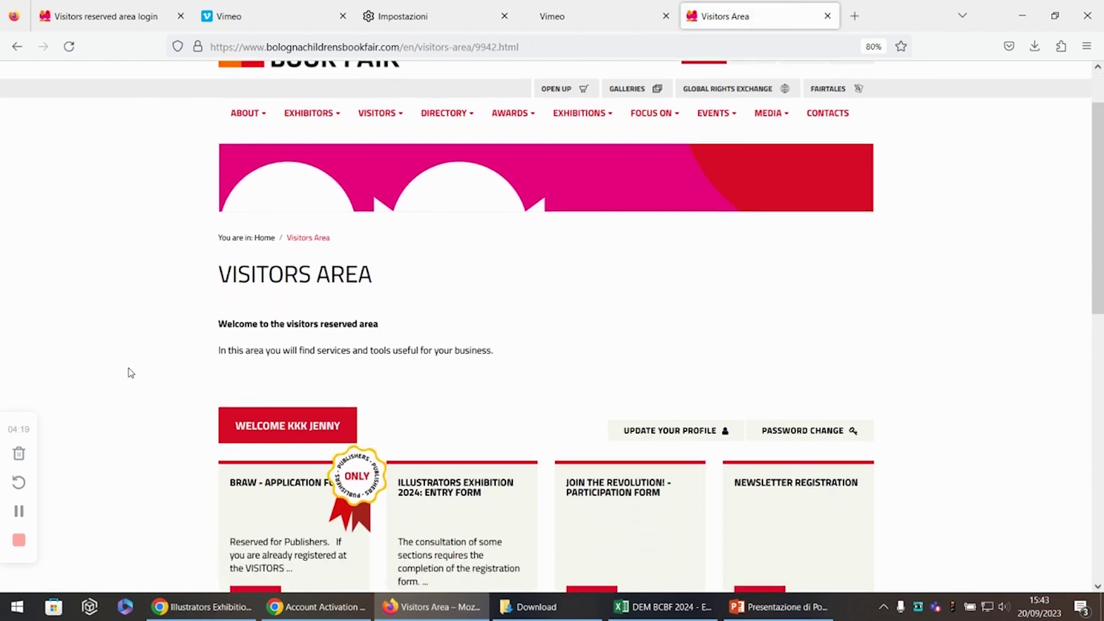
scroll(131, 373, "down", 5)
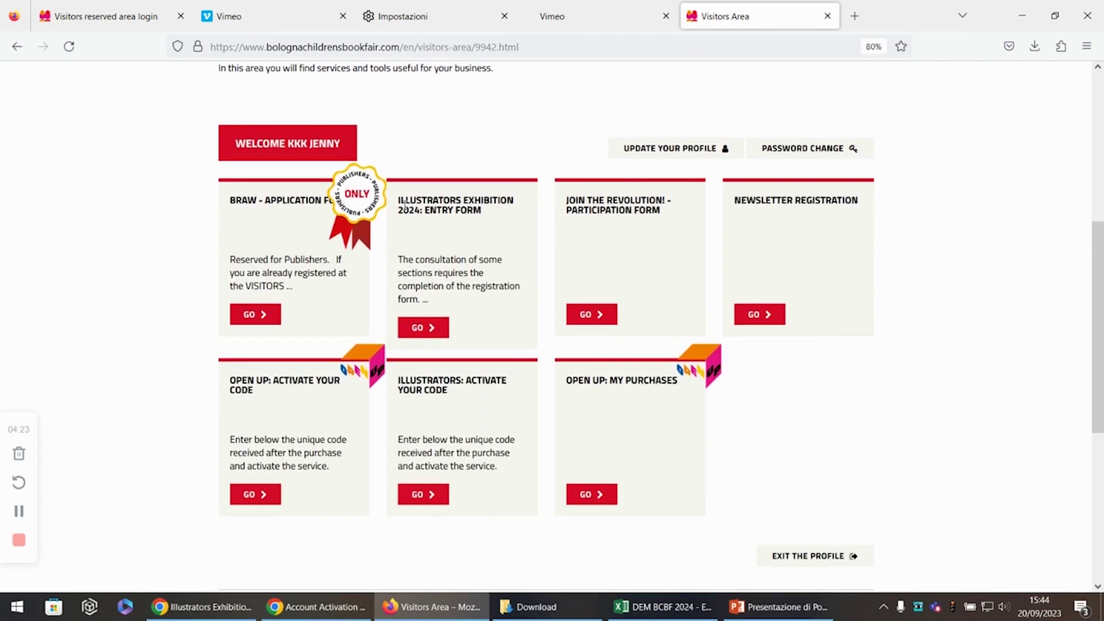
left_click_drag(400, 198, 493, 206)
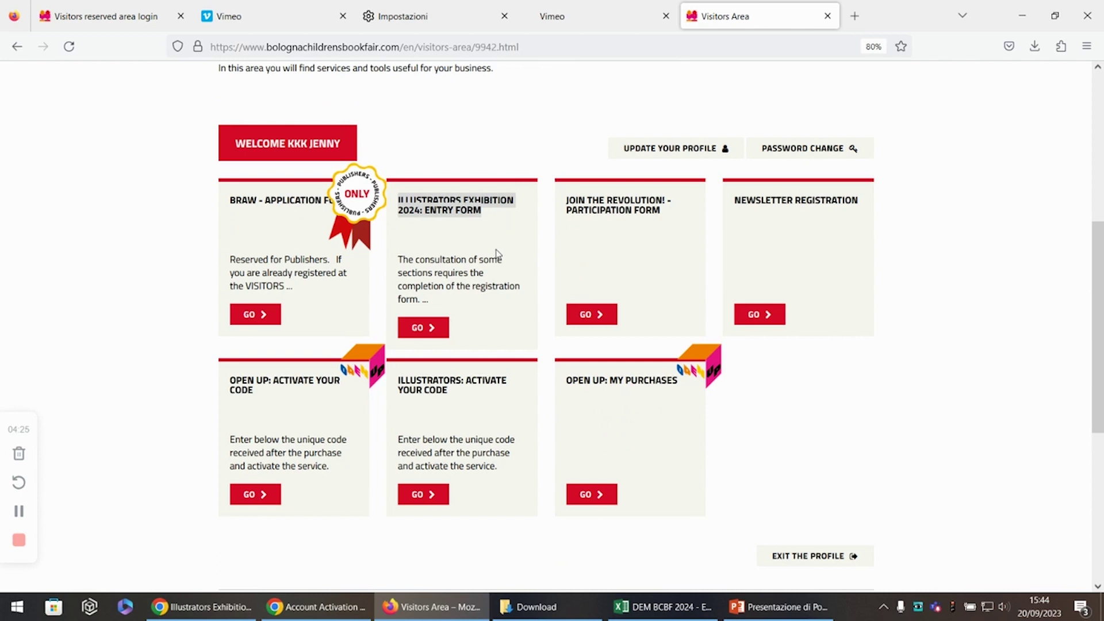
left_click(496, 254)
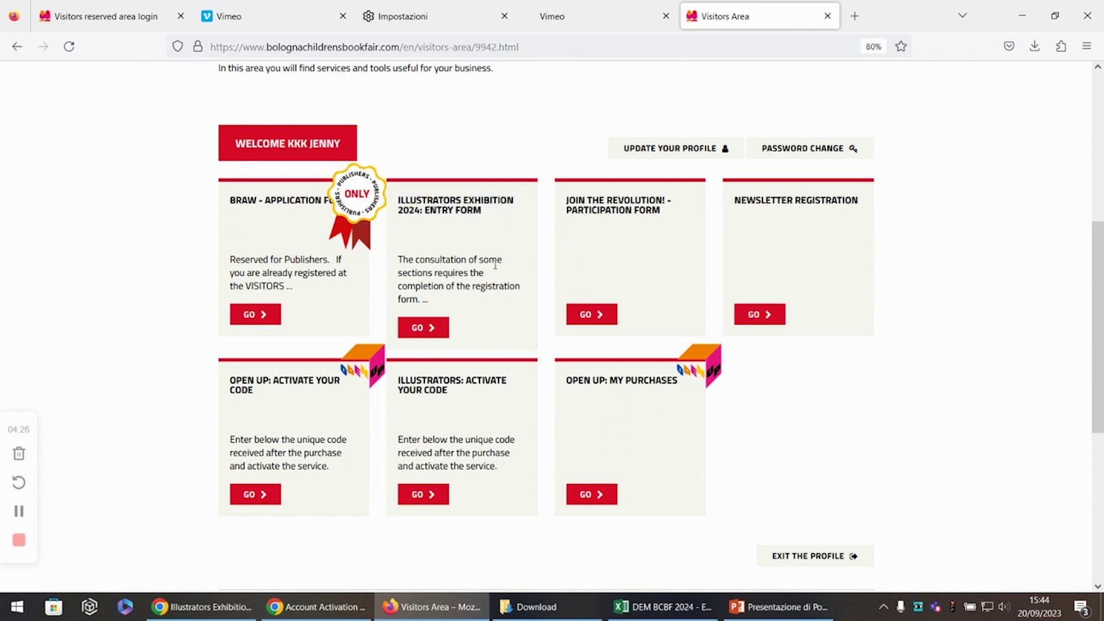
left_click(423, 328)
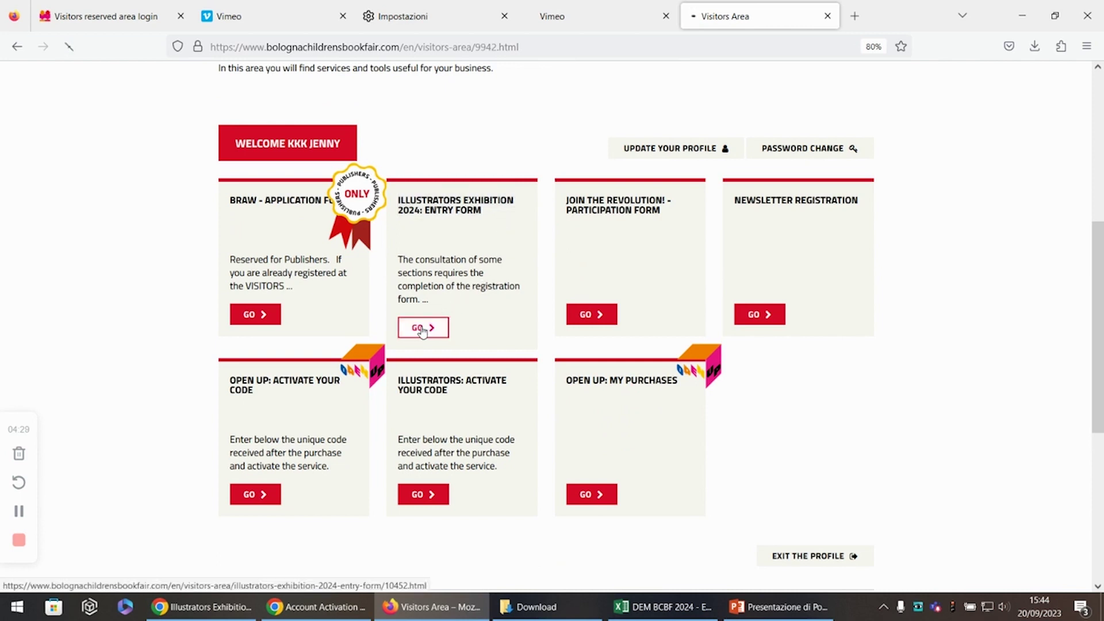
scroll(397, 326, "down", 2)
scroll(396, 326, "down", 1)
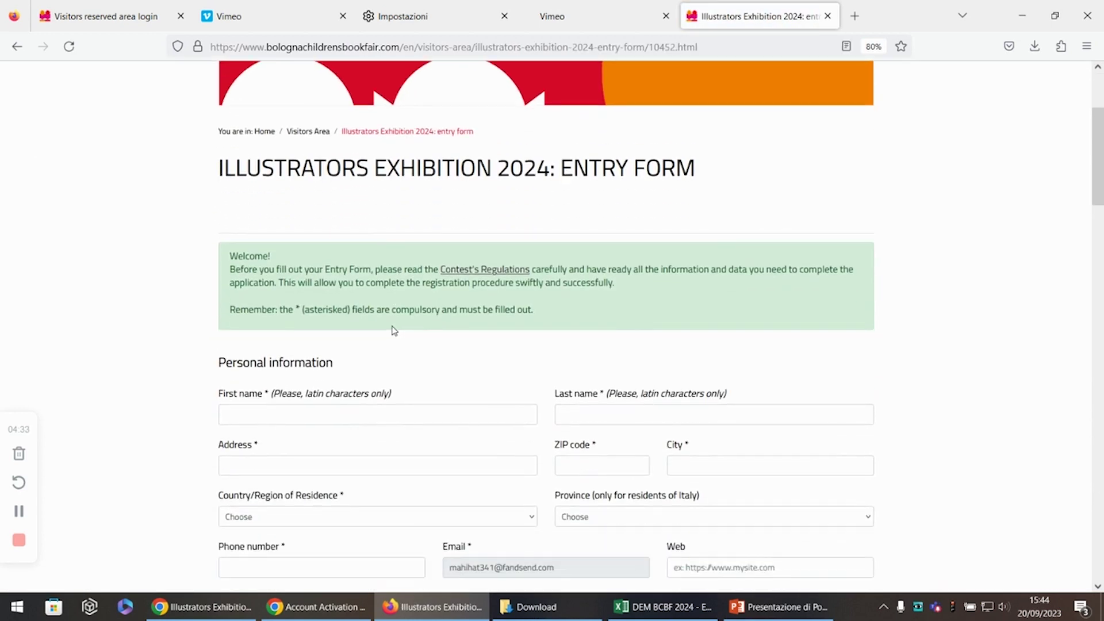
Step: Fill in the first and last name, address, ZIP code and Helsinki as city
left_click_drag(281, 308, 551, 313)
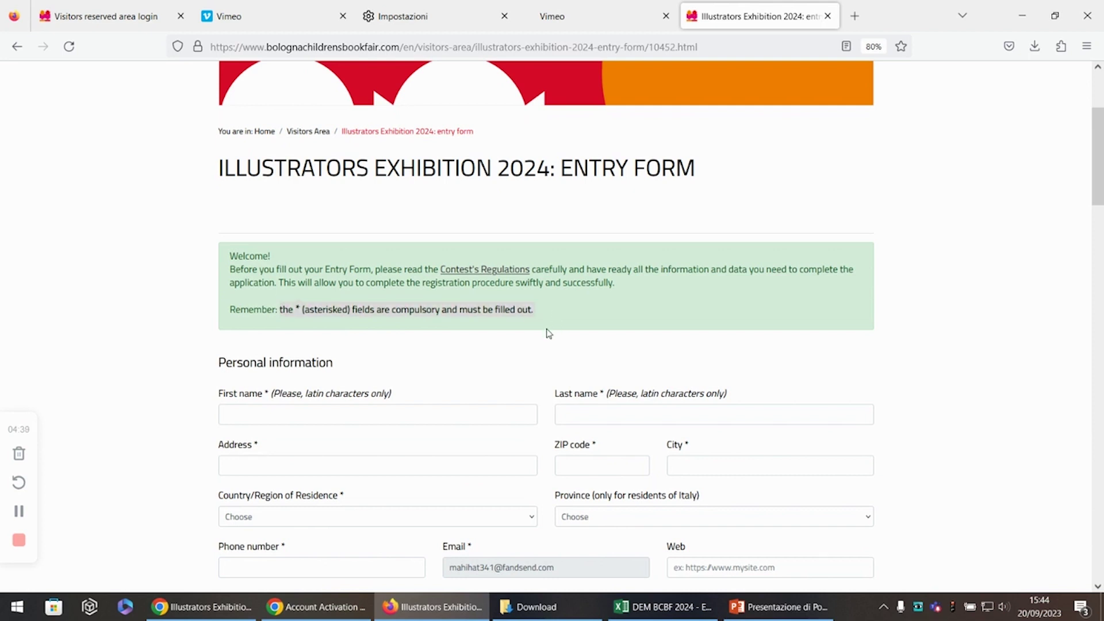
scroll(547, 331, "down", 1)
left_click(340, 356)
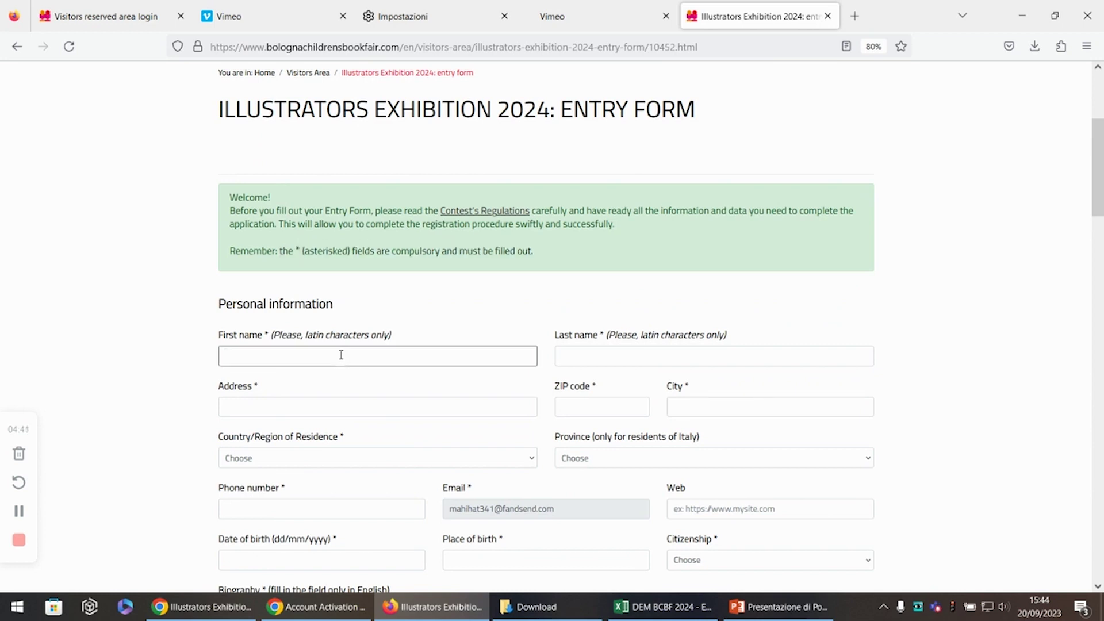
key("Tab")
type("KK")
key("Tab")
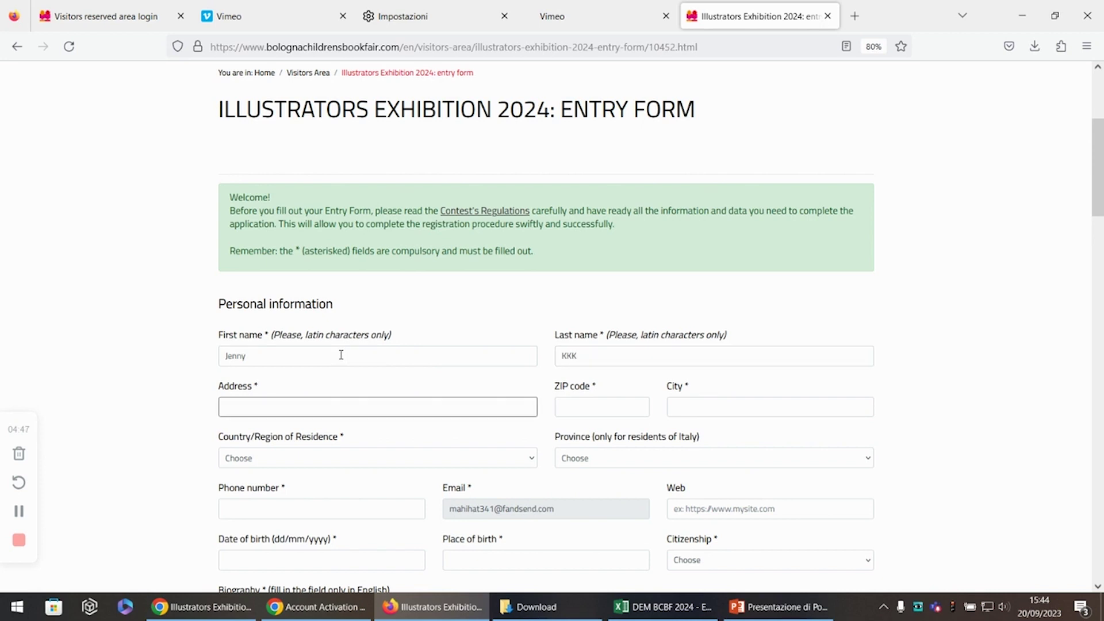
key("Tab")
type("00000")
key("Tab")
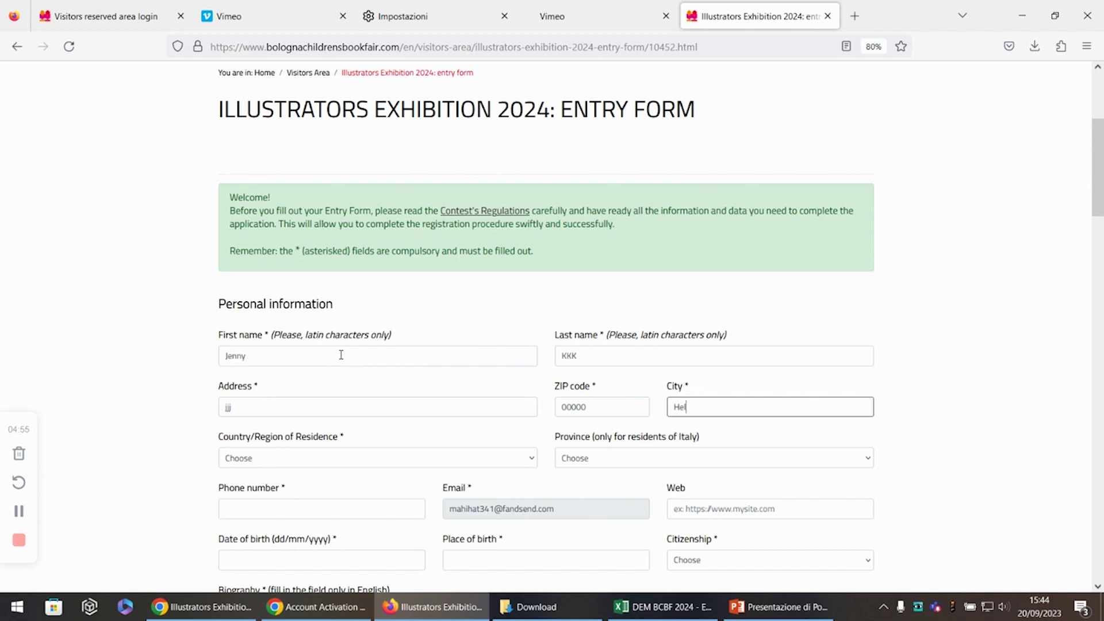
type("nki")
key("Tab")
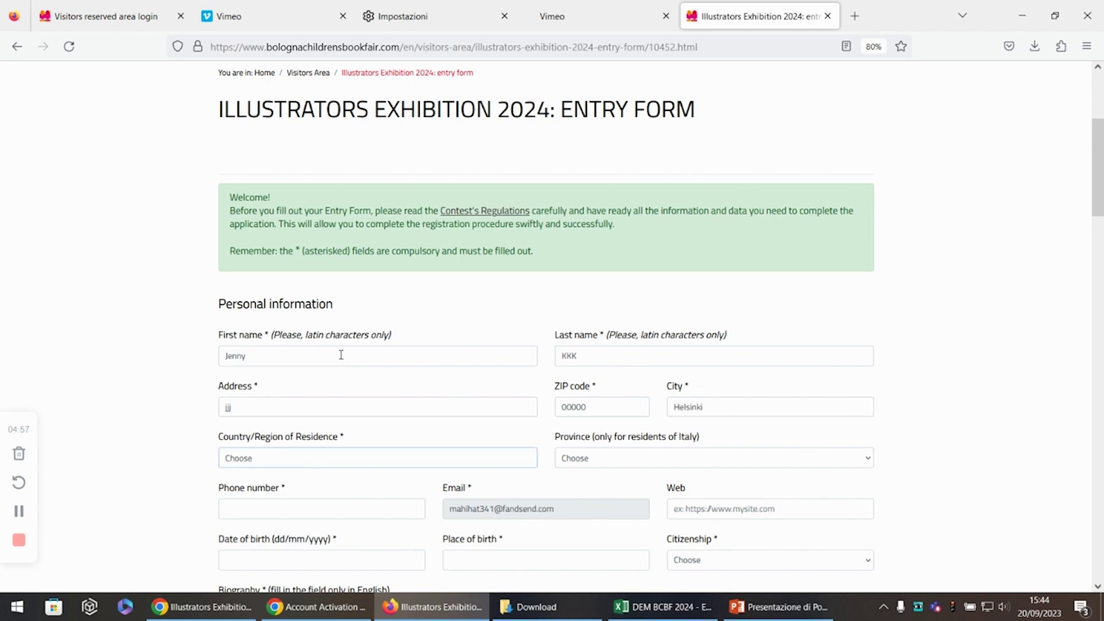
Step: Select Finland as the country of residence
left_click(341, 454)
type("br")
scroll(296, 354, "down", 5)
scroll(289, 353, "down", 6)
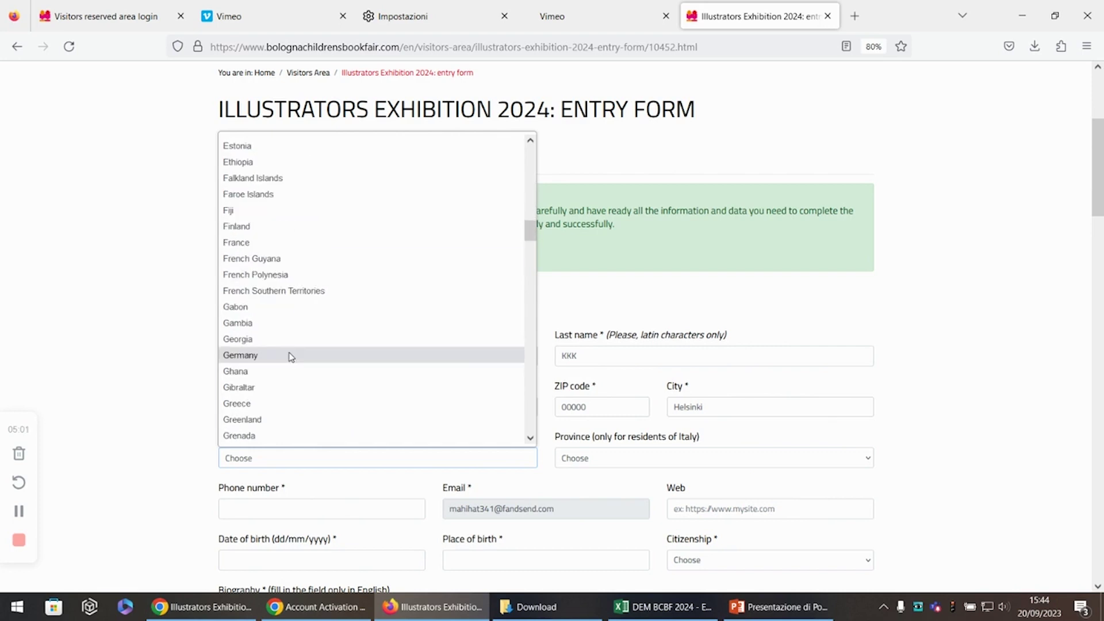
left_click(246, 228)
Step: Enter the phone number and the birth date 01/01/1999
scroll(355, 361, "down", 3)
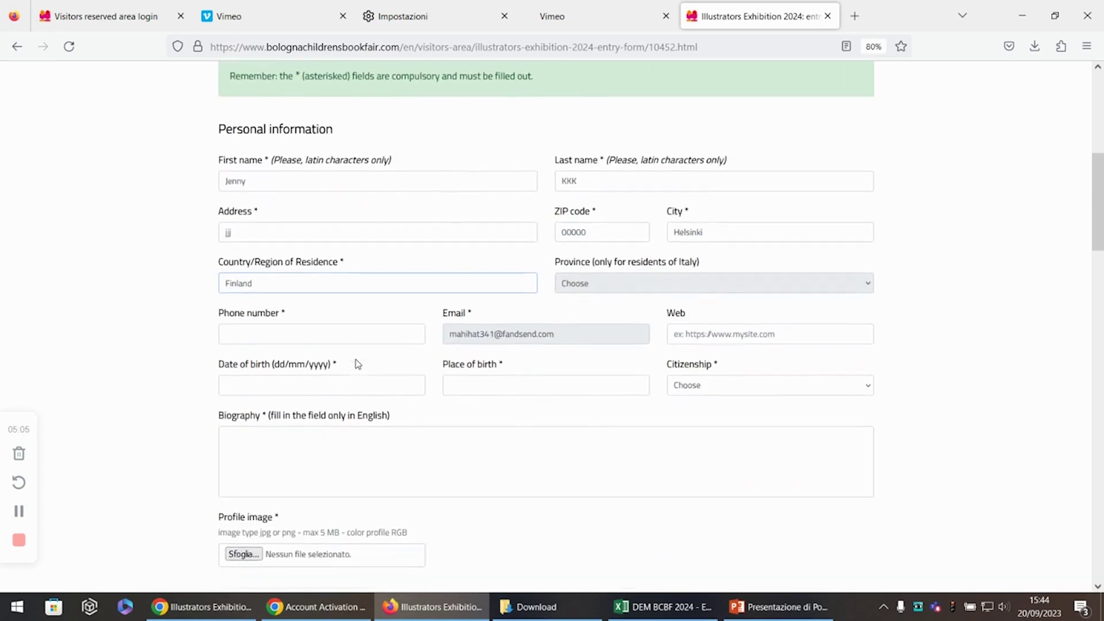
scroll(355, 364, "down", 2)
left_click(285, 218)
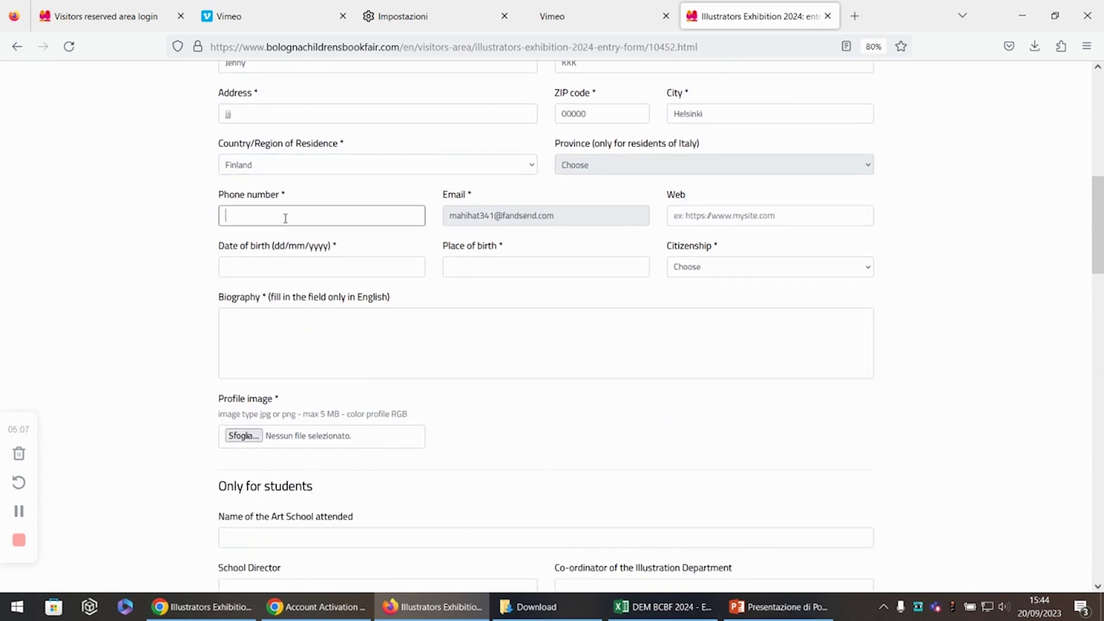
type("000000000000000")
left_click(291, 268)
type("01/01")
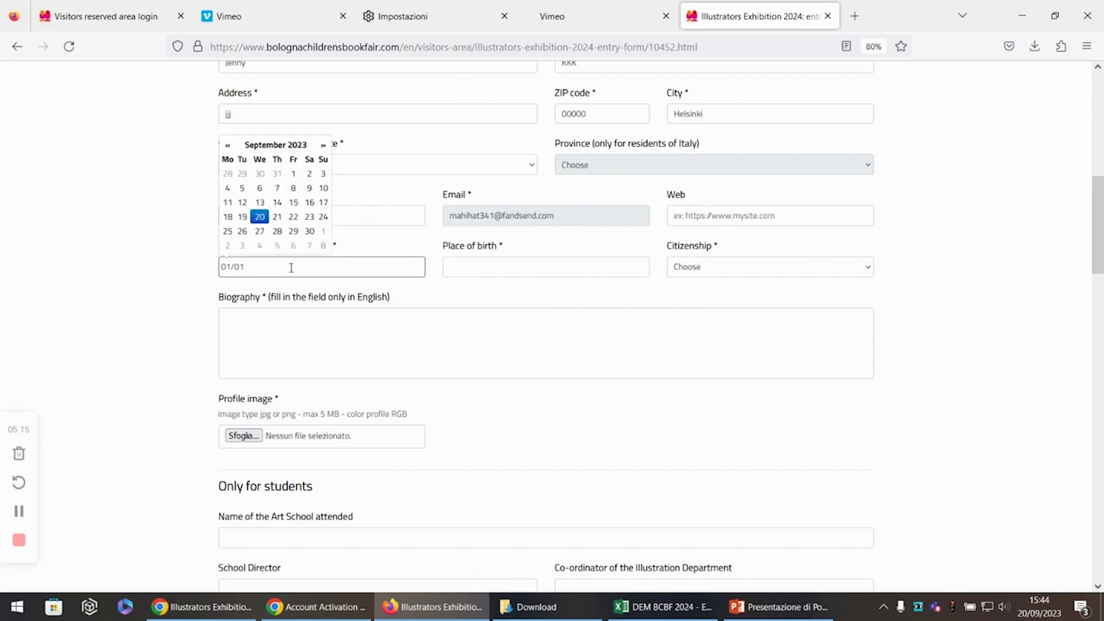
type("999")
Step: Set place of birth to Helsinki and citizenship to Finland
key("Tab")
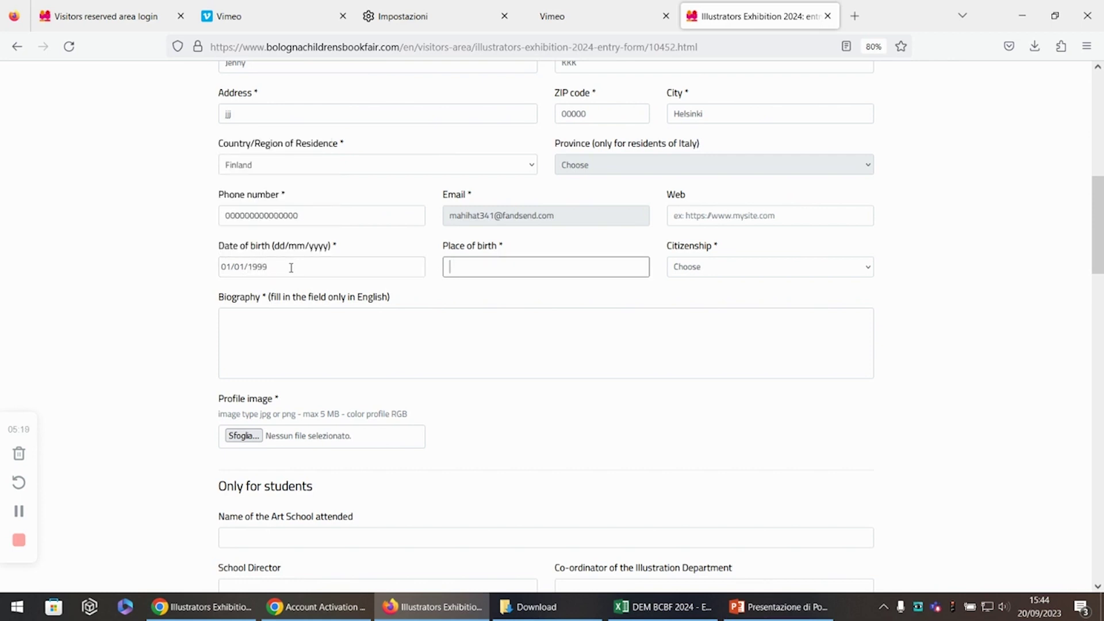
type("Helsinki")
key("Tab")
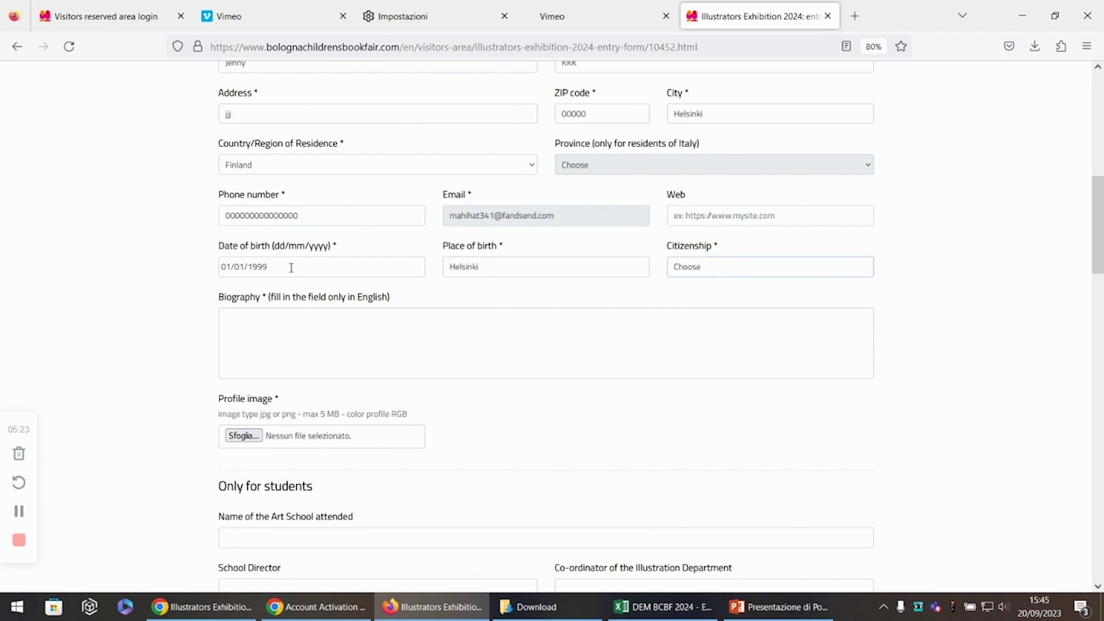
left_click(698, 267)
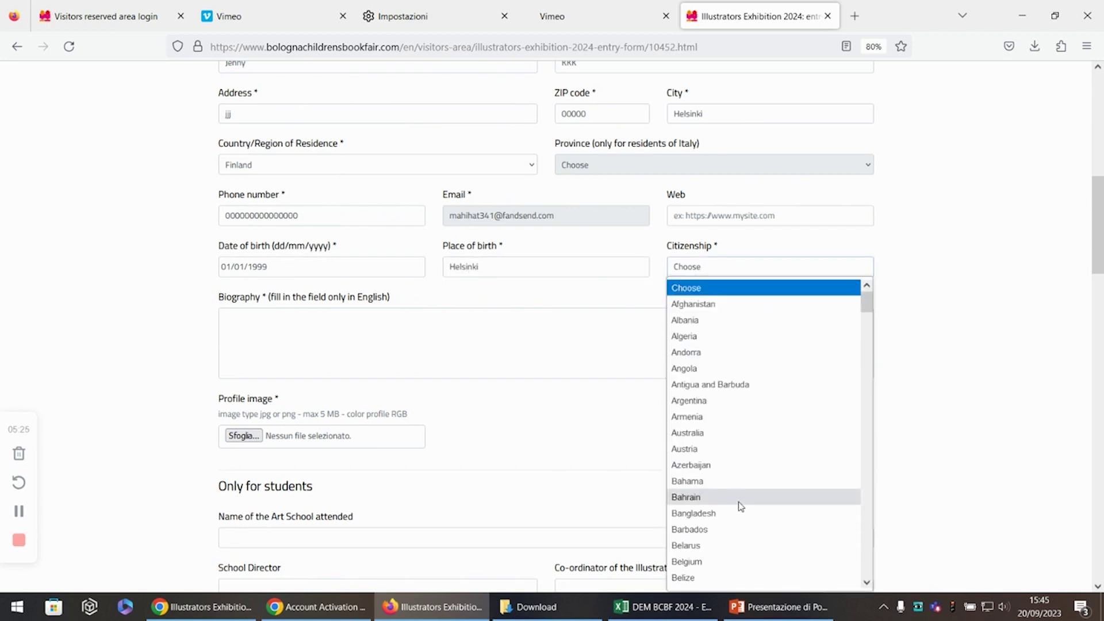
type("fin")
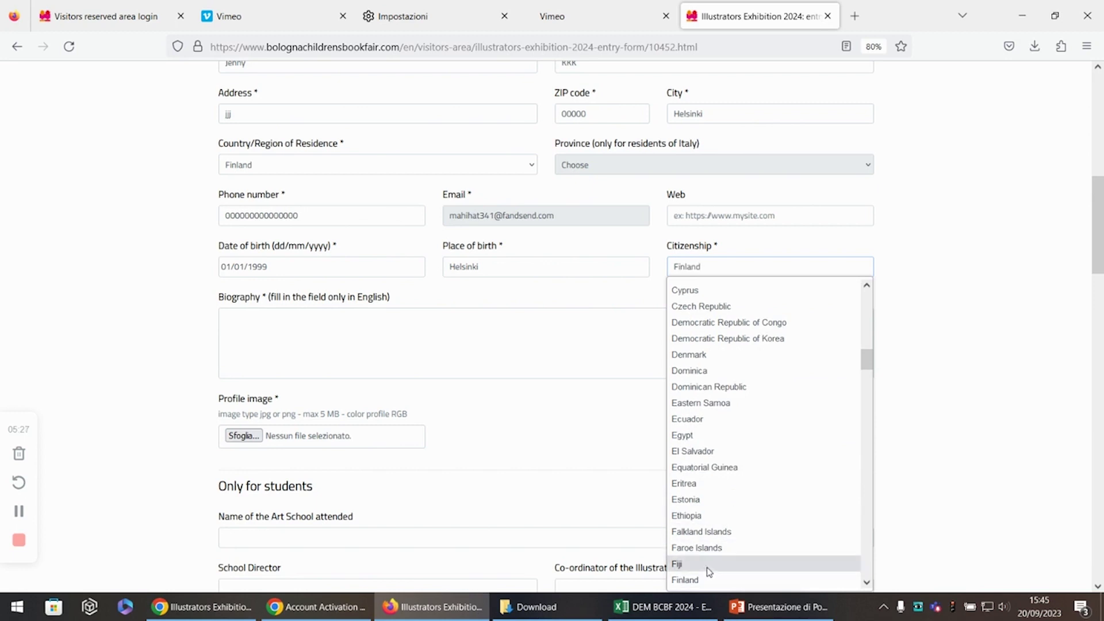
left_click(702, 582)
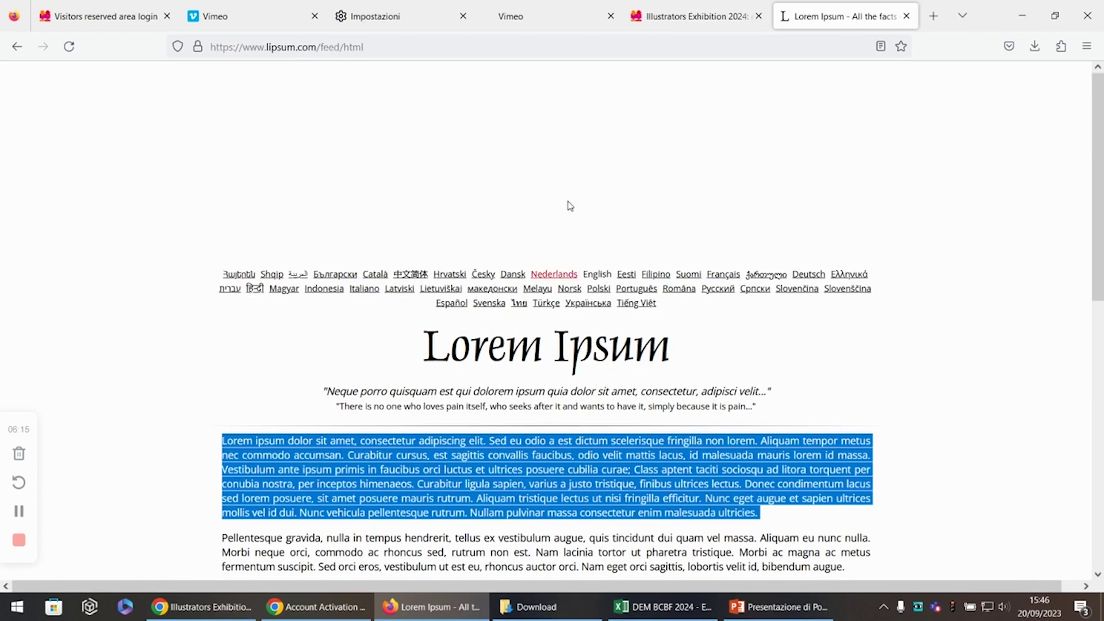
Step: Paste the copied Lorem Ipsum paragraph into the Biography box
key("ctrl+Page_Up")
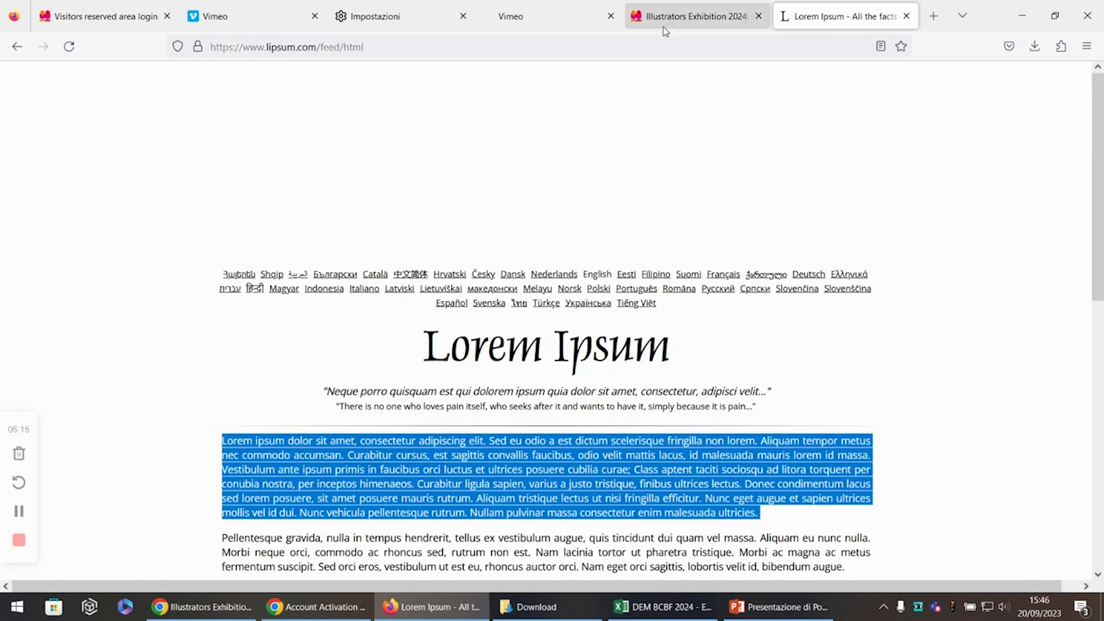
left_click(331, 273)
type("Lorem ipsum dolor sit amet, consectetur adipiscing elit. Sed eu odio a est dictum scelerisque fringilla non lorem. Aliquam tempor metus nec commodo accumsan. Curabitur cursus, est sagittis convallis faucibus, odio velit mattis lacus, id malesuada mauris lorem id massa. Vestibulum ante ipsum primis in faucibus orci luctus et ultrices posuere cubilia curae; Class aptent taciti sociosqu ad litora torquent per conubia nostra, per inceptos himenaeos. Curabitur ligula sapien, varius a justo tristique, finibus ultrices lectus. Donec condimentum lacus sed lorem posuere, sit amet posuere mauris rutrum. Aliquam tristique lectus ut nisi fringilla efficitur. Nunc eget augue et sapien ultrices mollis vel id dui. Nunc vehicula pellentesque rutrum. Nullam pulvinar massa consectetur enim malesuada ultricies.")
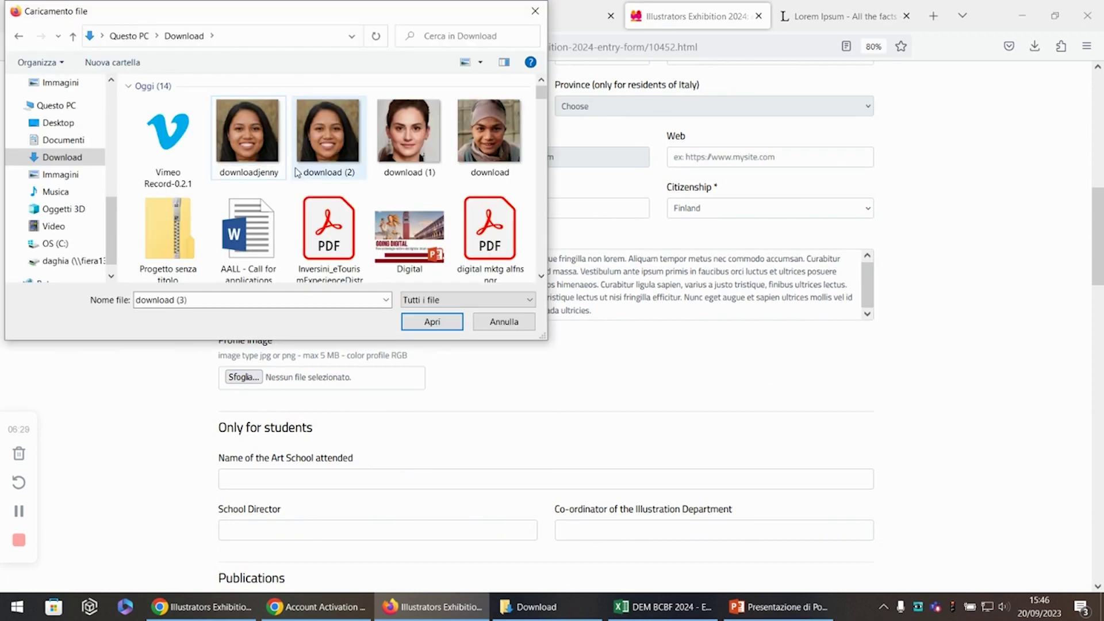
Step: Attach downloadjenny.jpg as the profile image and move down to the art school field
left_click(253, 149)
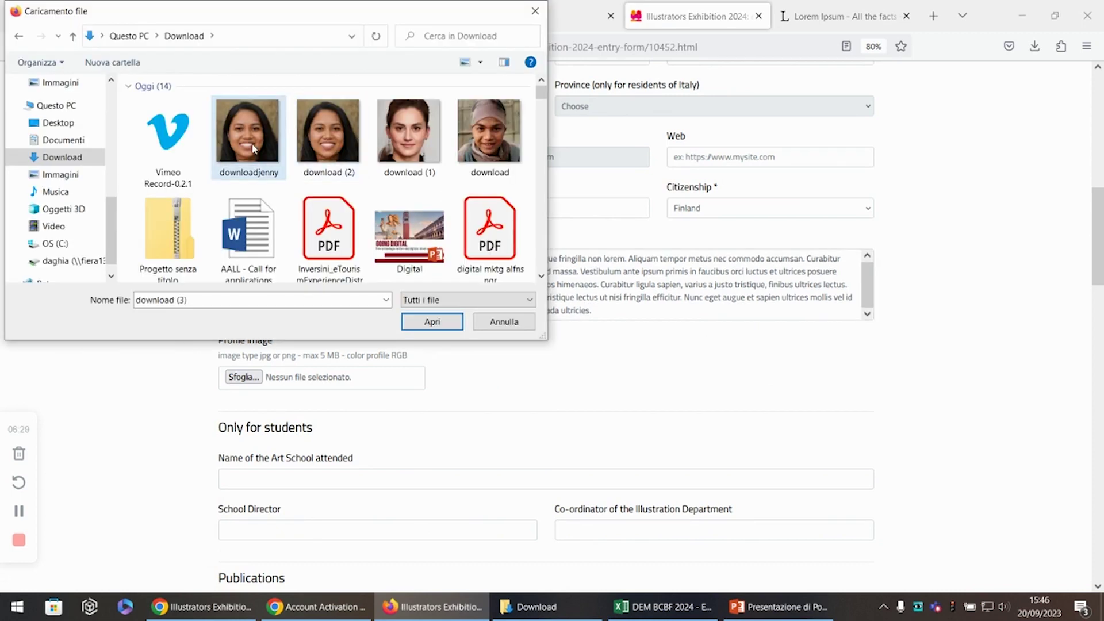
left_click(420, 321)
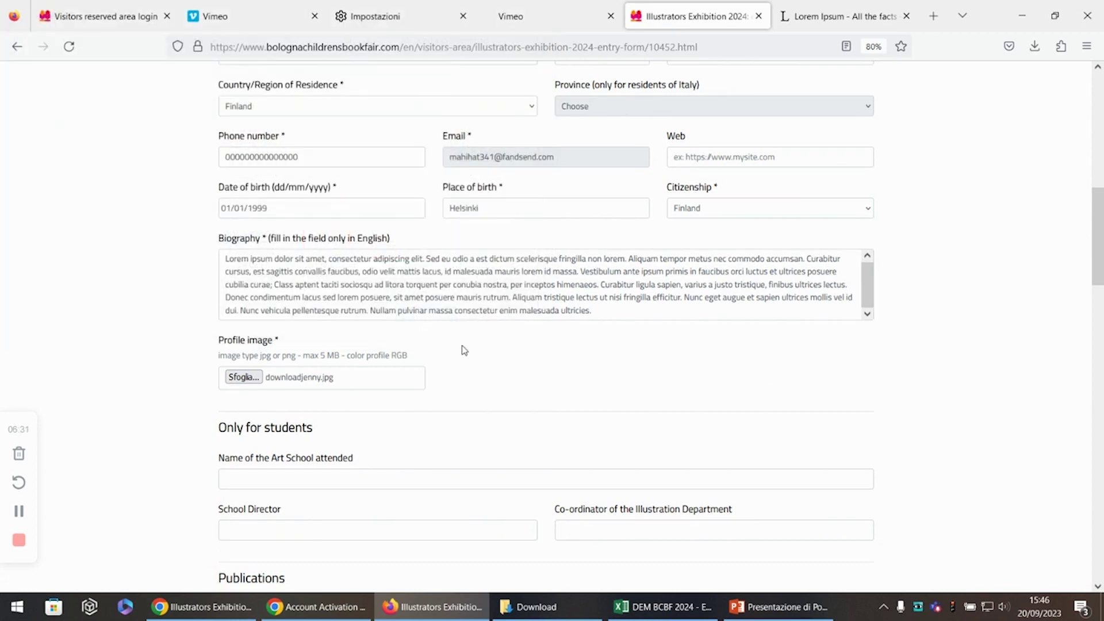
scroll(461, 347, "down", 4)
scroll(417, 328, "down", 1)
left_click(270, 183)
Step: Fill in art school ArtSchoolJJJ, the school director's name and the illustration co-ordinator's name
type("ArtSchoolJJJ")
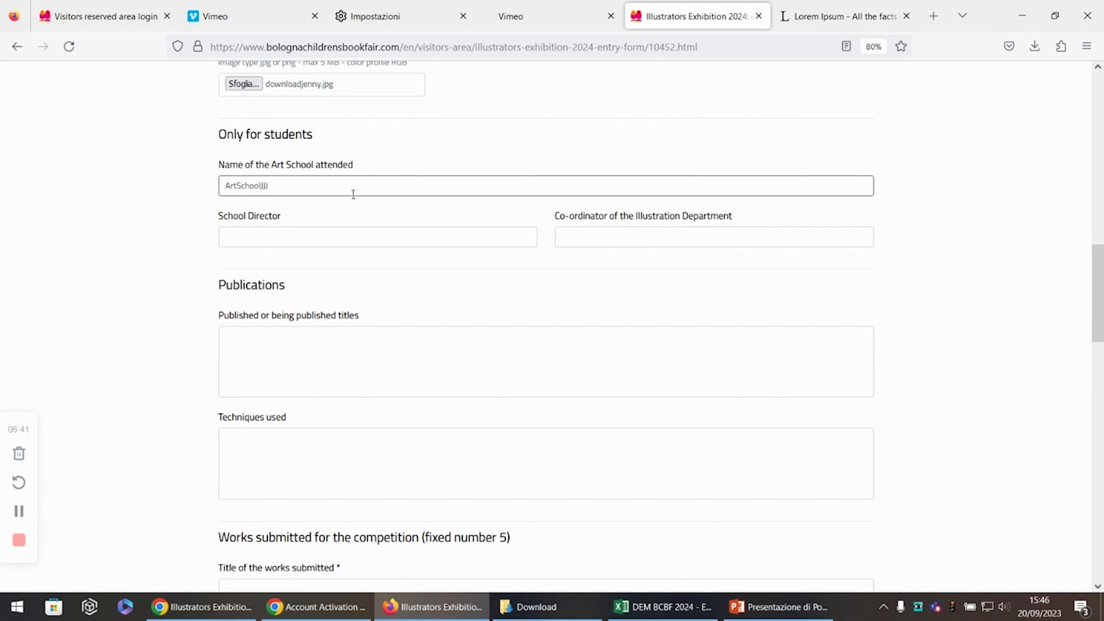
left_click(339, 237)
type("Mr.")
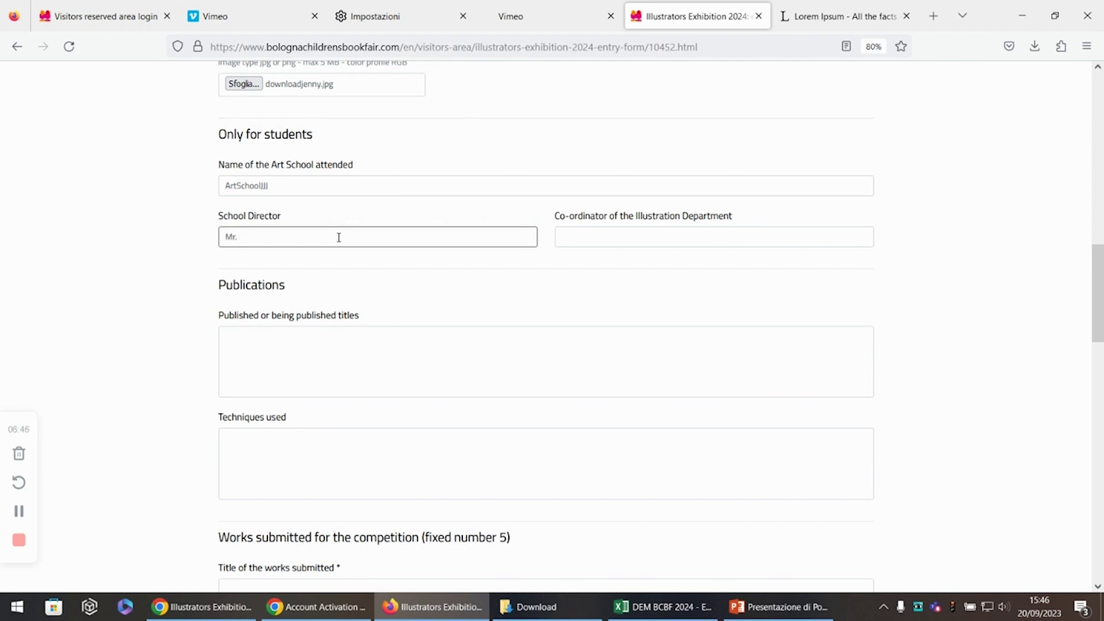
type("Jones")
left_click(606, 246)
type("M")
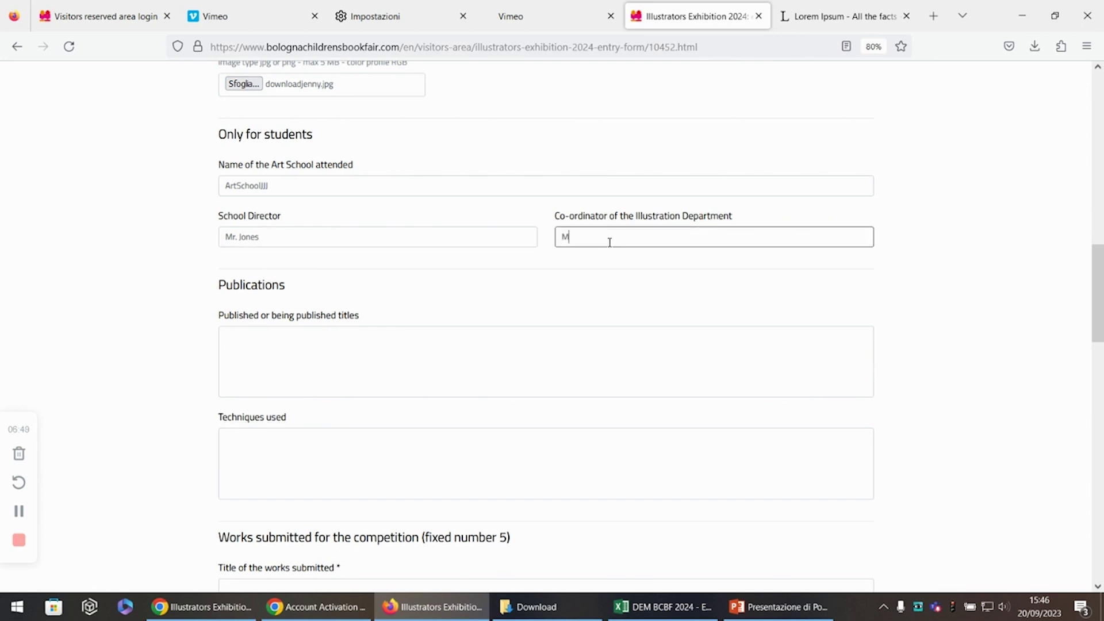
type("rs. Smith")
scroll(274, 338, "down", 1)
scroll(275, 341, "down", 1)
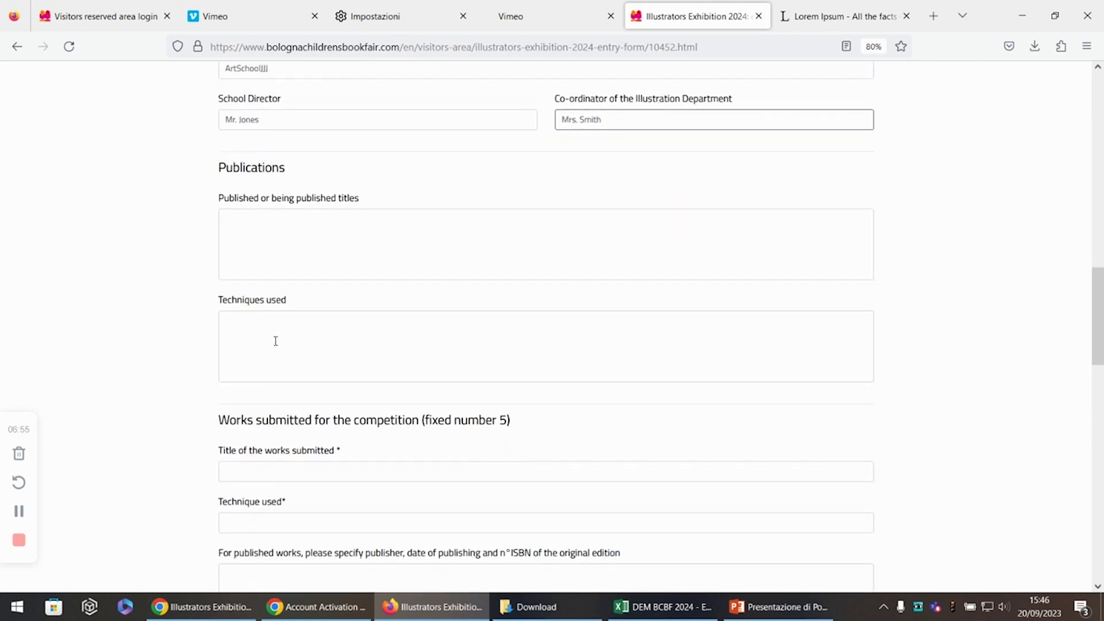
Step: Enter 'oil' as techniques used and title the submitted works 'Title1' with technique 'oil'
left_click(231, 215)
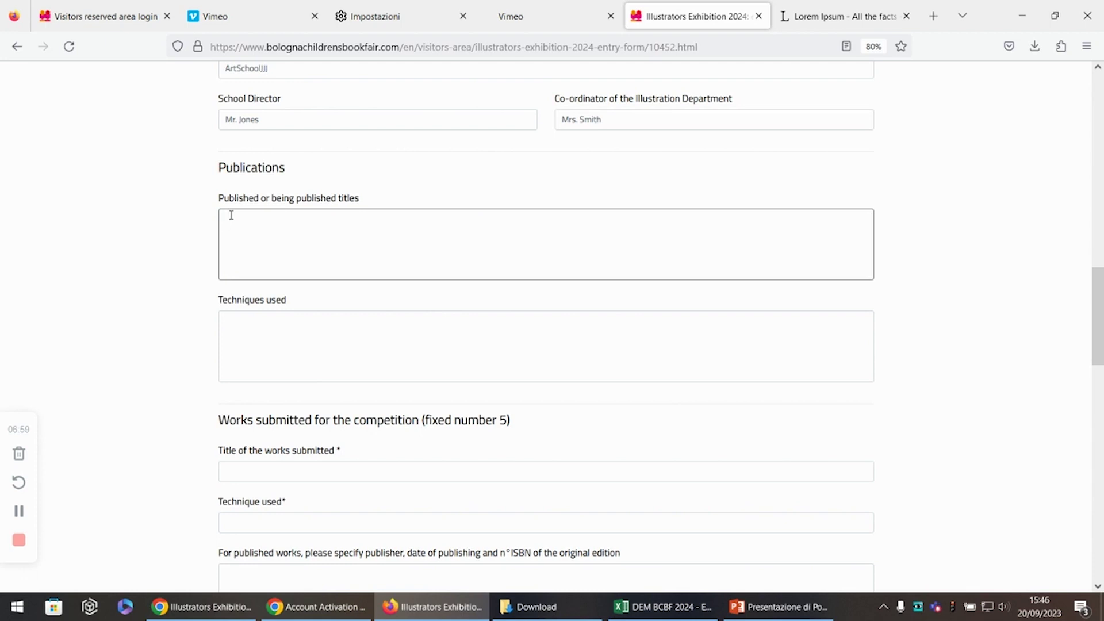
left_click(238, 328)
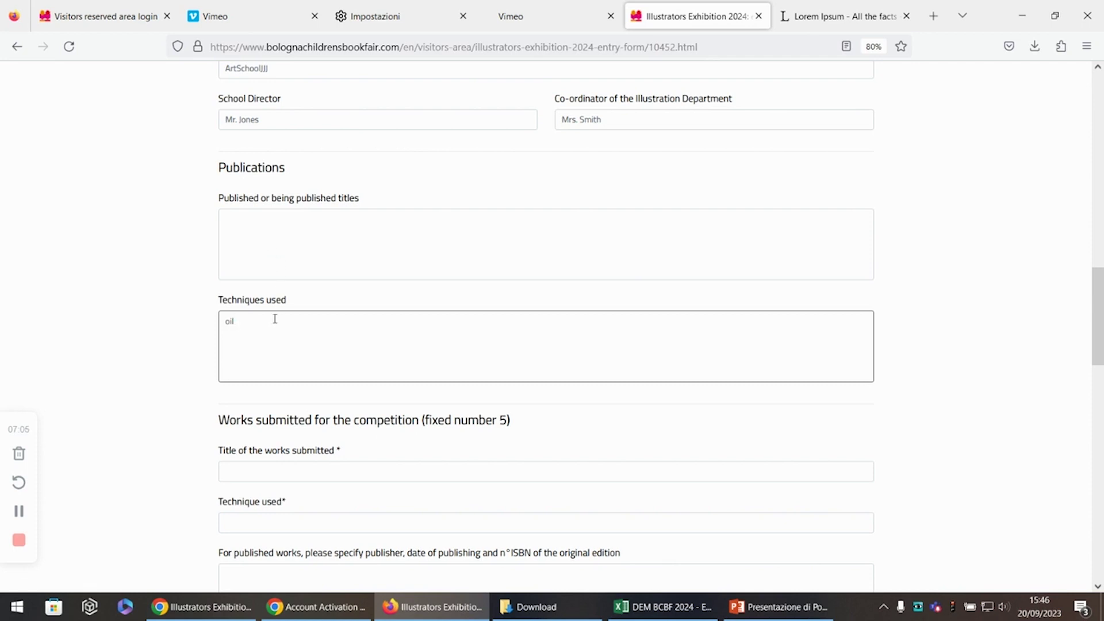
scroll(275, 319, "down", 3)
left_click(275, 296)
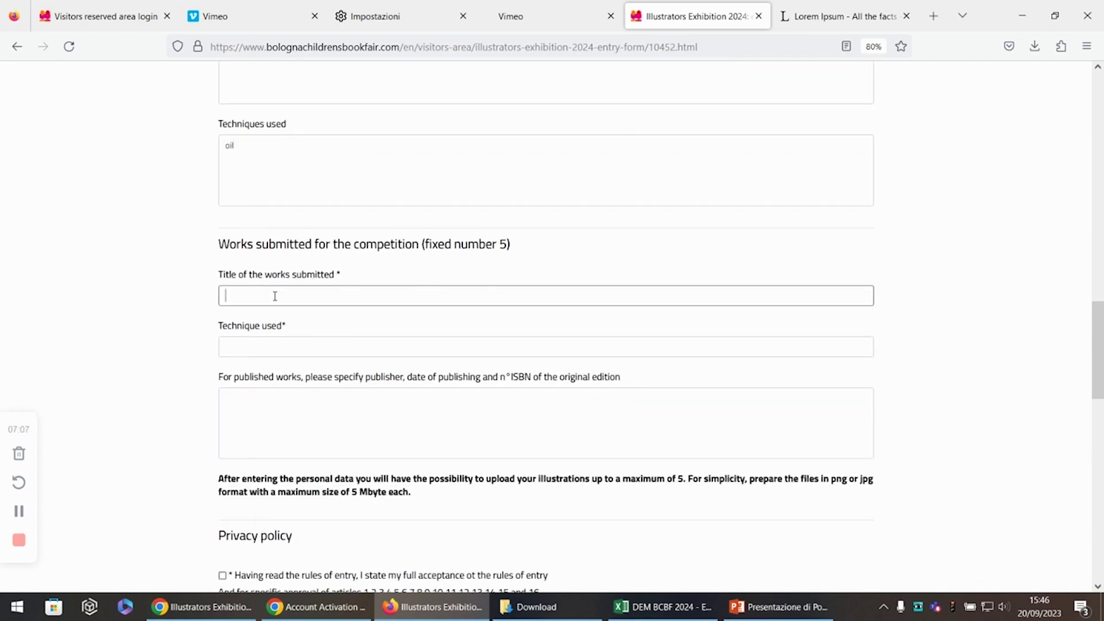
type("Ttle1")
left_click(259, 348)
type("oil")
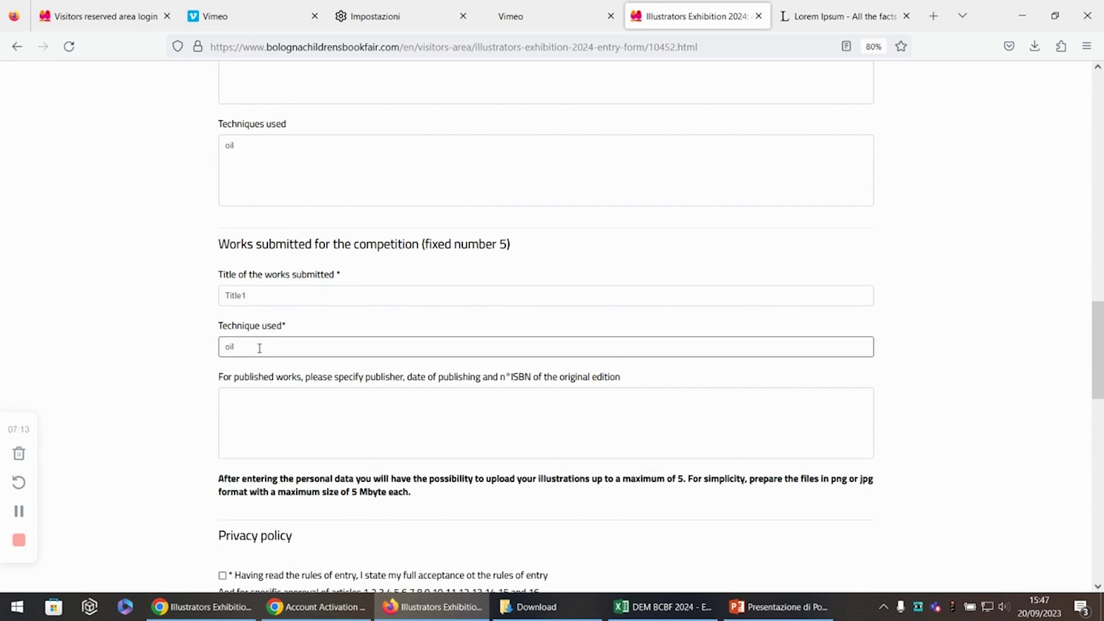
scroll(301, 374, "down", 3)
Step: Tick both entry-rule boxes, consent to all four data uses, and save to continue
scroll(219, 302, "down", 4)
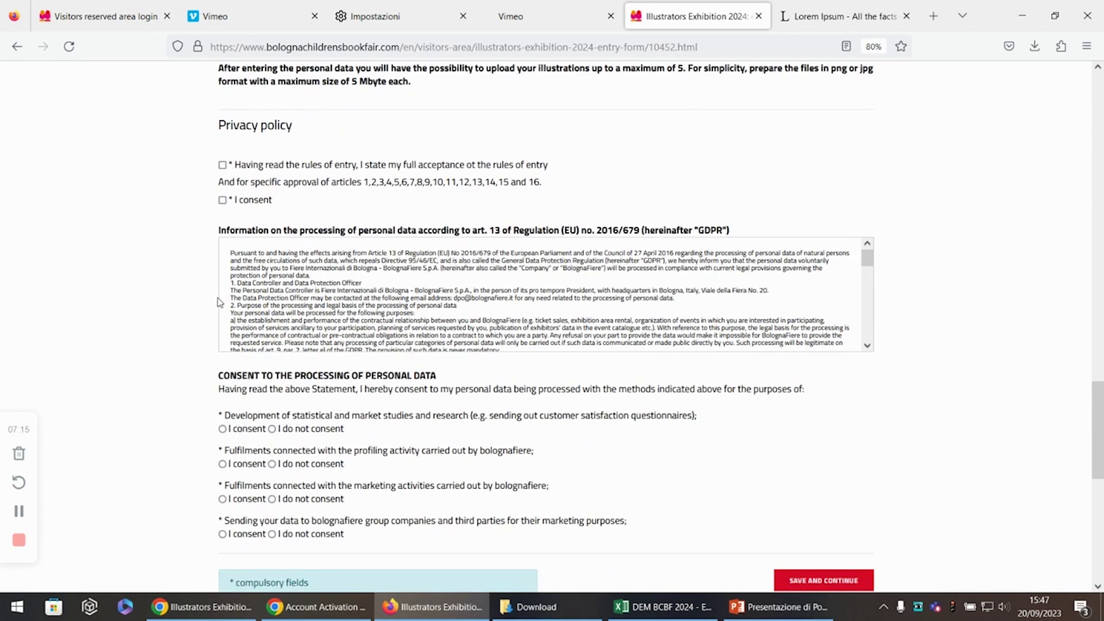
left_click(222, 165)
left_click(222, 200)
left_click(222, 429)
left_click(223, 465)
left_click(222, 499)
left_click(223, 534)
scroll(168, 434, "down", 3)
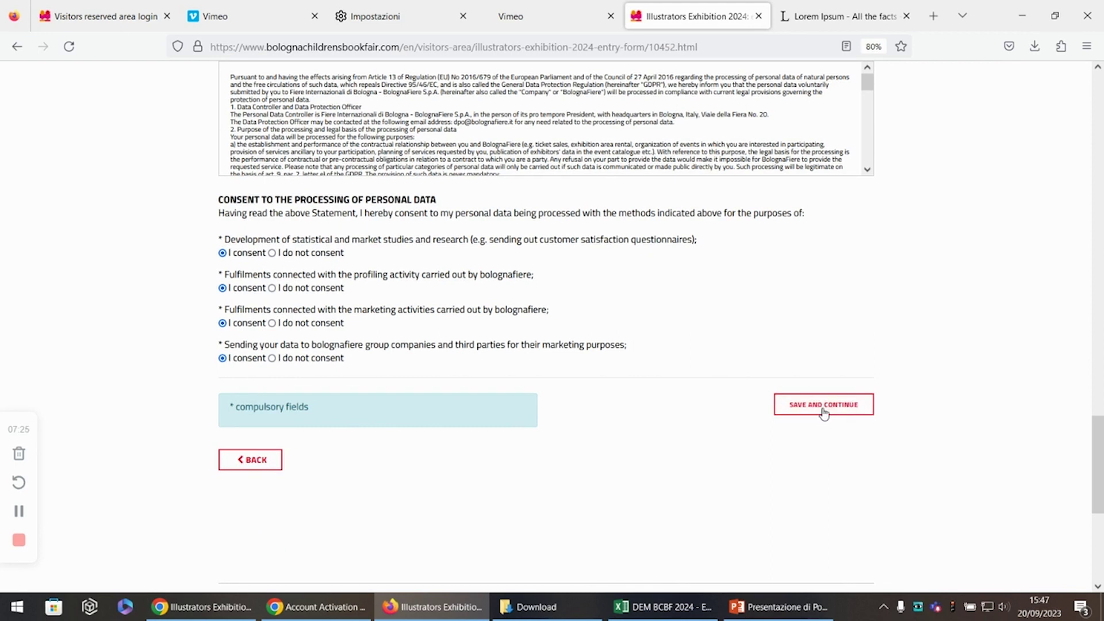
left_click(824, 406)
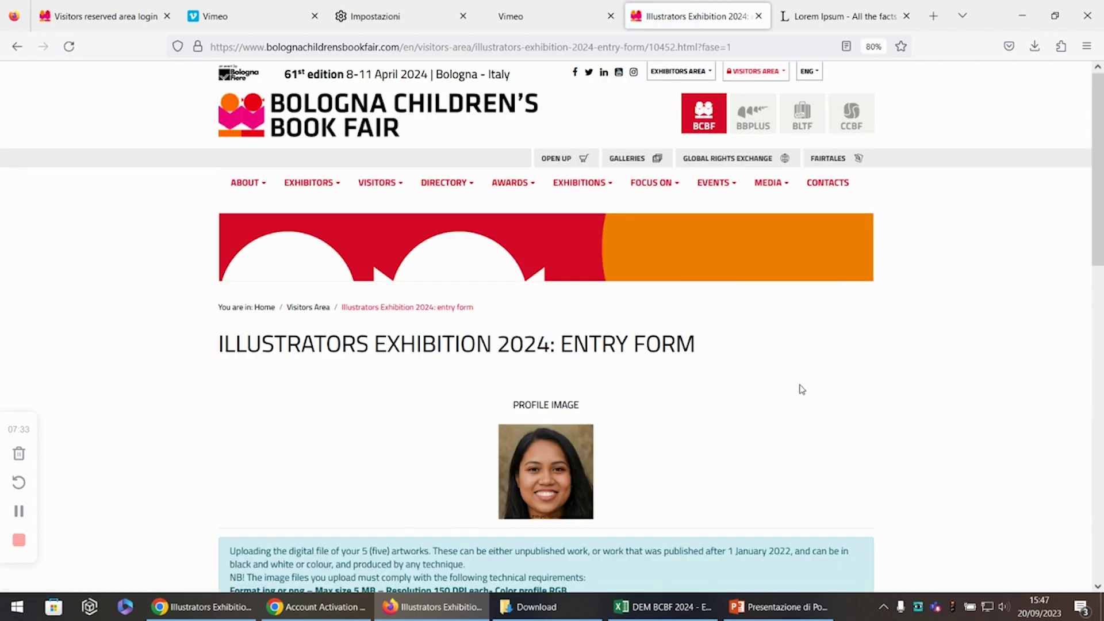
Step: Upload 1.png from the Progetto senza titolo folder as Illustration 1 captioned 'picture1', and save
scroll(776, 372, "down", 2)
scroll(777, 372, "down", 3)
scroll(762, 371, "down", 2)
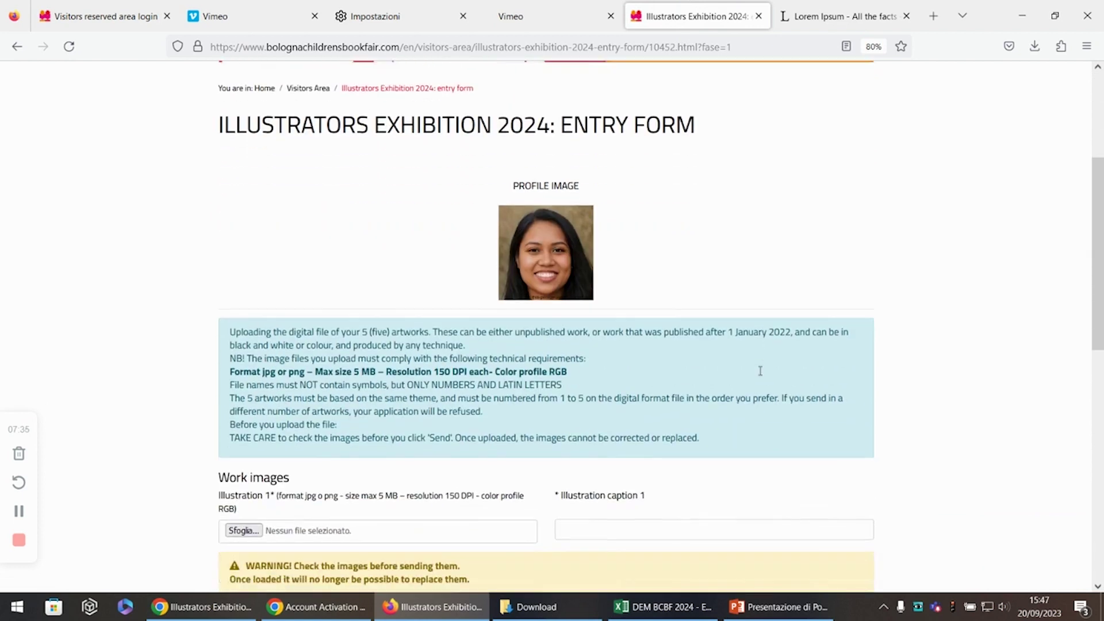
left_click_drag(231, 360, 590, 359)
double_click(401, 204)
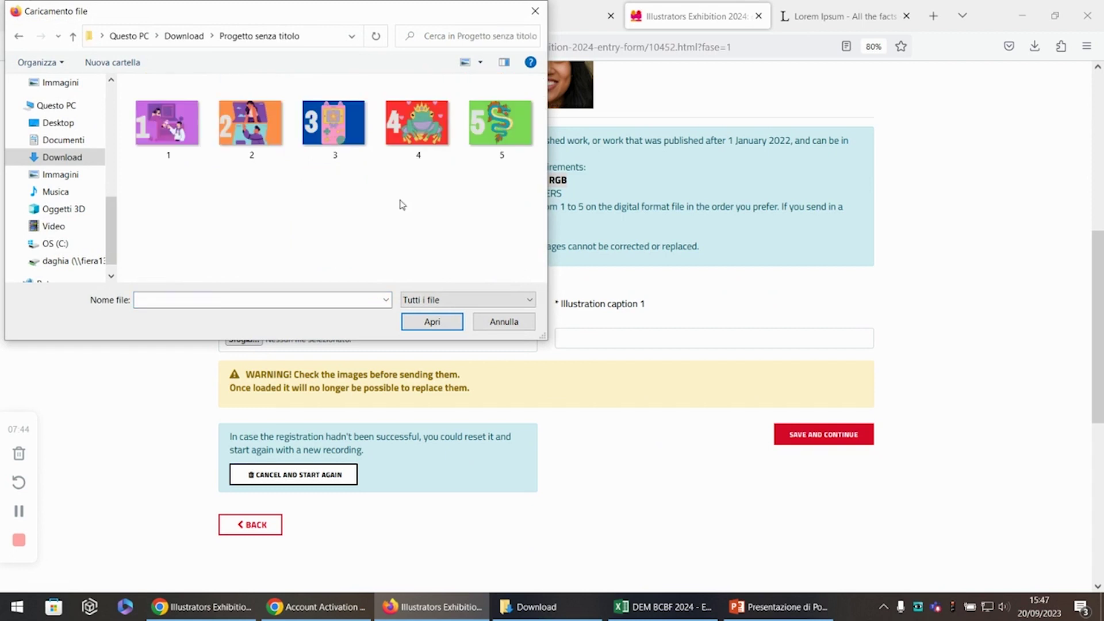
left_click(174, 122)
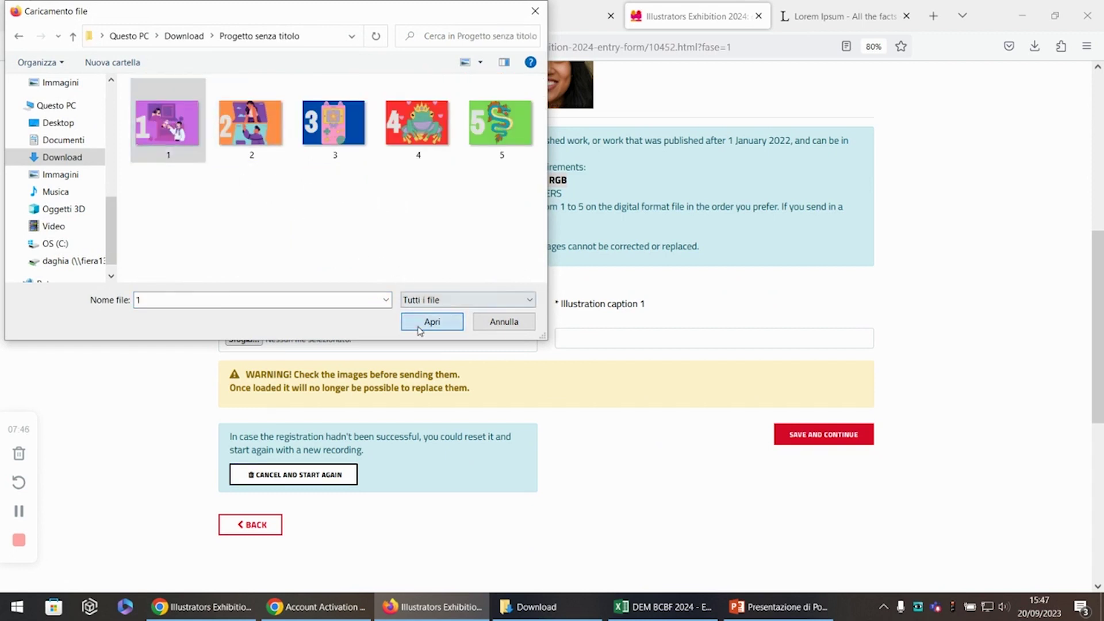
left_click(423, 327)
left_click(586, 339)
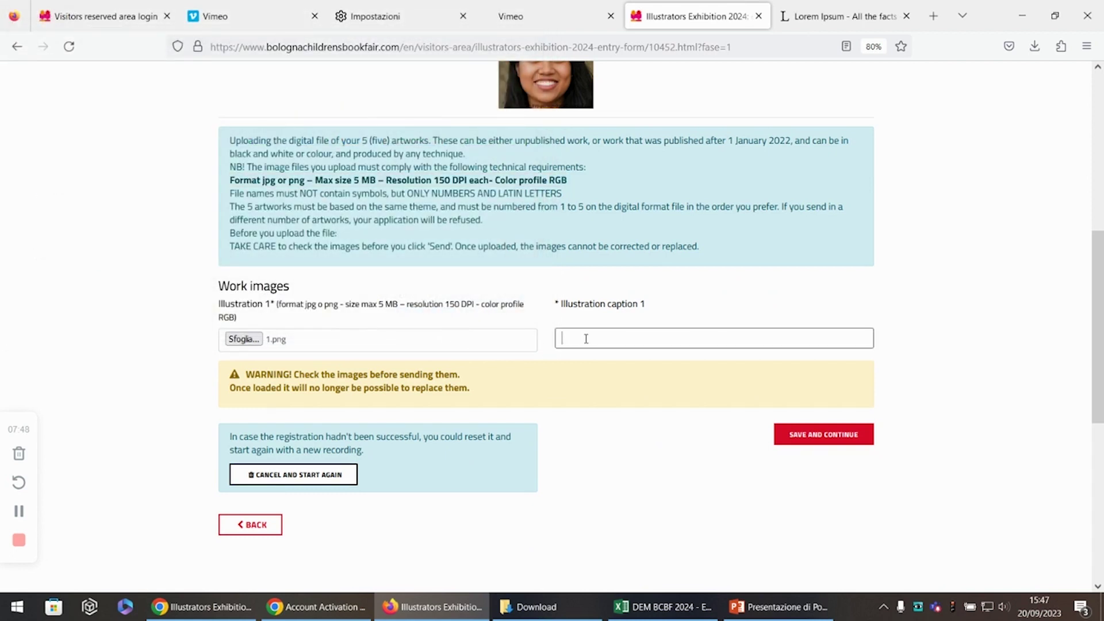
type("Pctur")
type("e1")
left_click(812, 441)
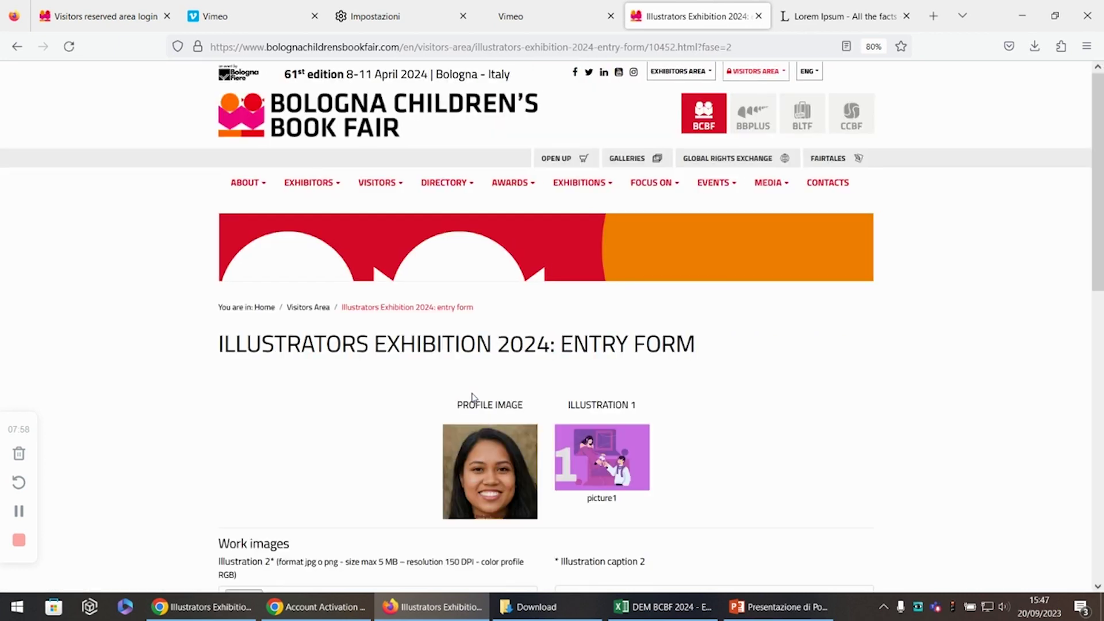
Step: Attach 2.png as the file for Illustration 2
scroll(472, 397, "down", 3)
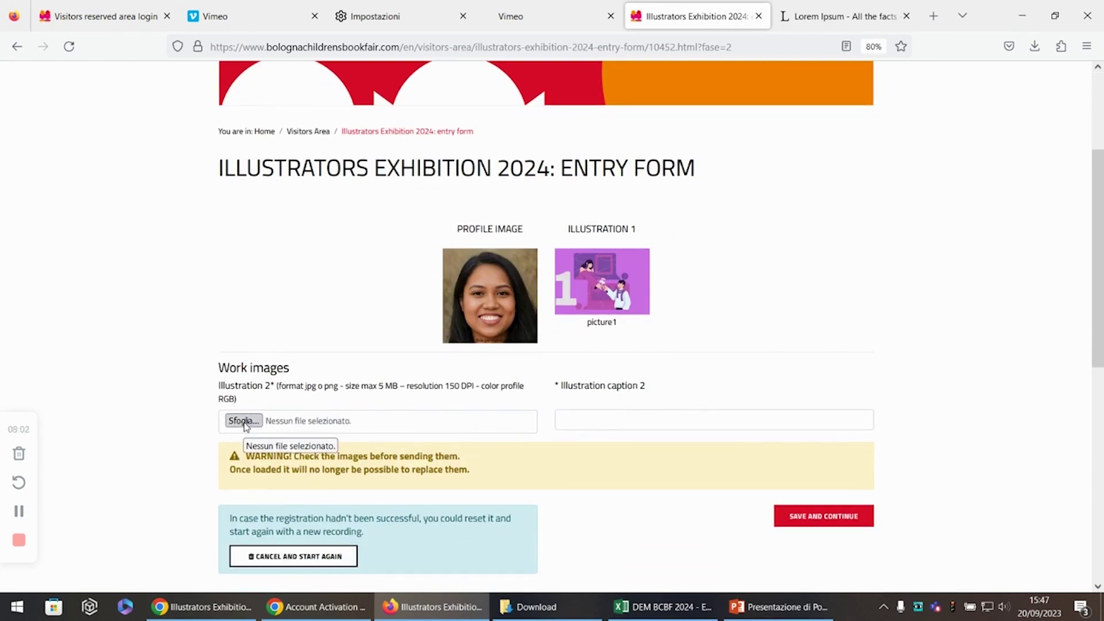
left_click(246, 422)
left_click(236, 151)
left_click(432, 322)
Step: Replace the rejected caption with 'Picture2' and save the second illustration
left_click(588, 419)
type("2")
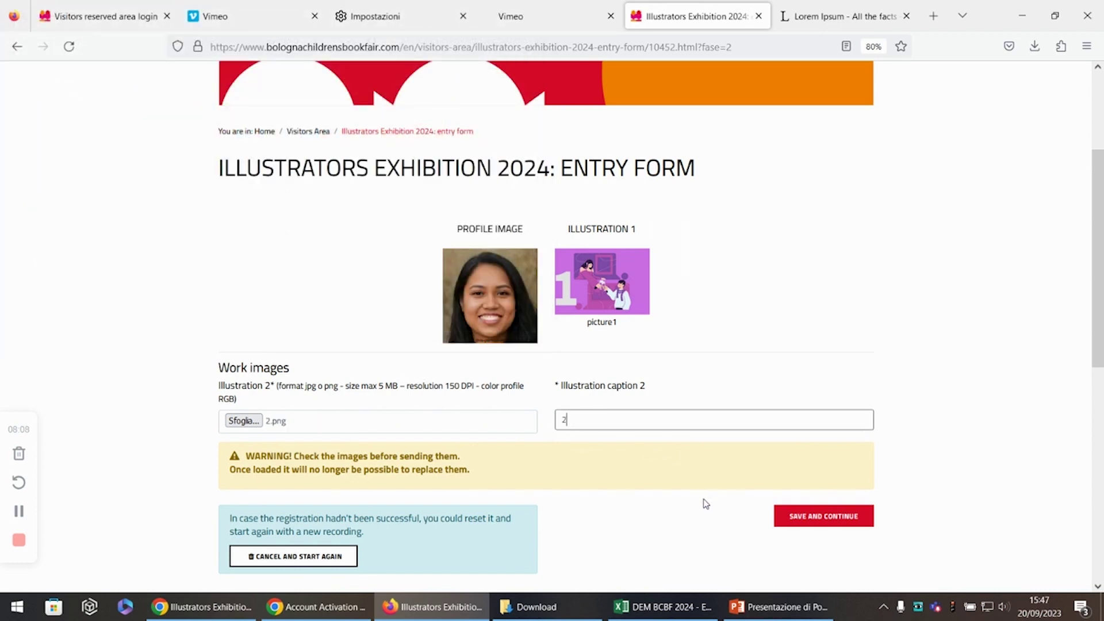
left_click(802, 519)
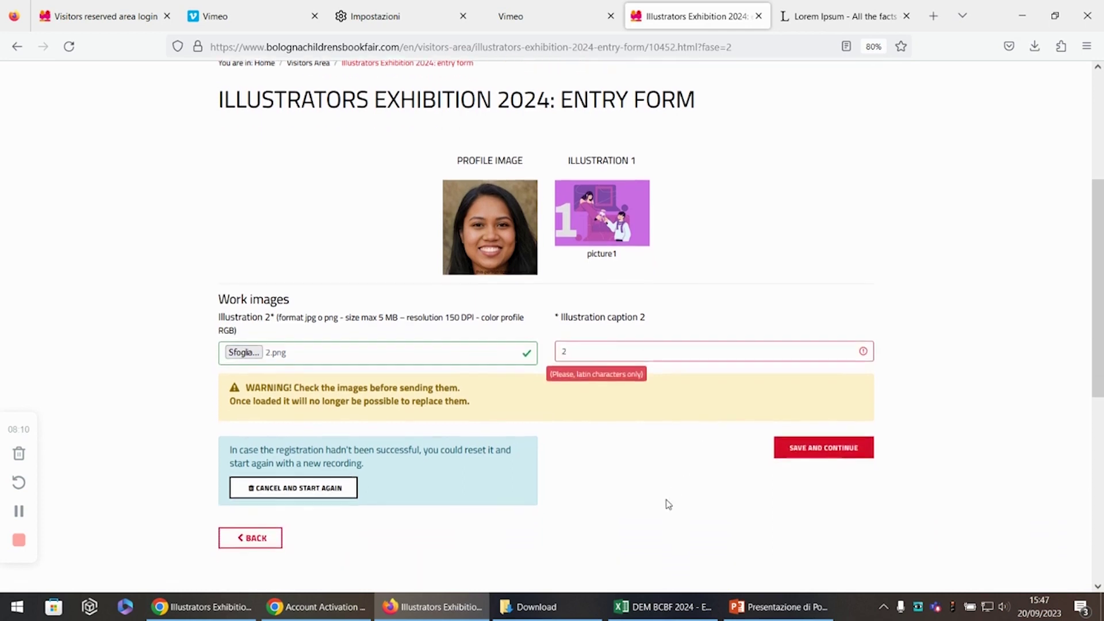
left_click(597, 120)
left_click(806, 218)
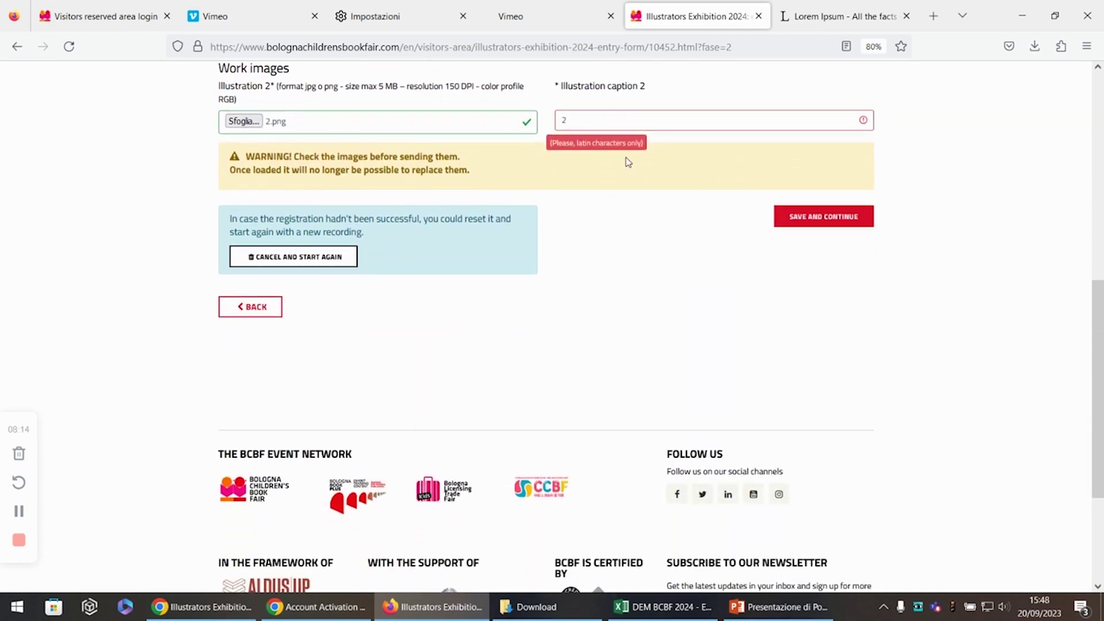
left_click(603, 119)
type("Pi")
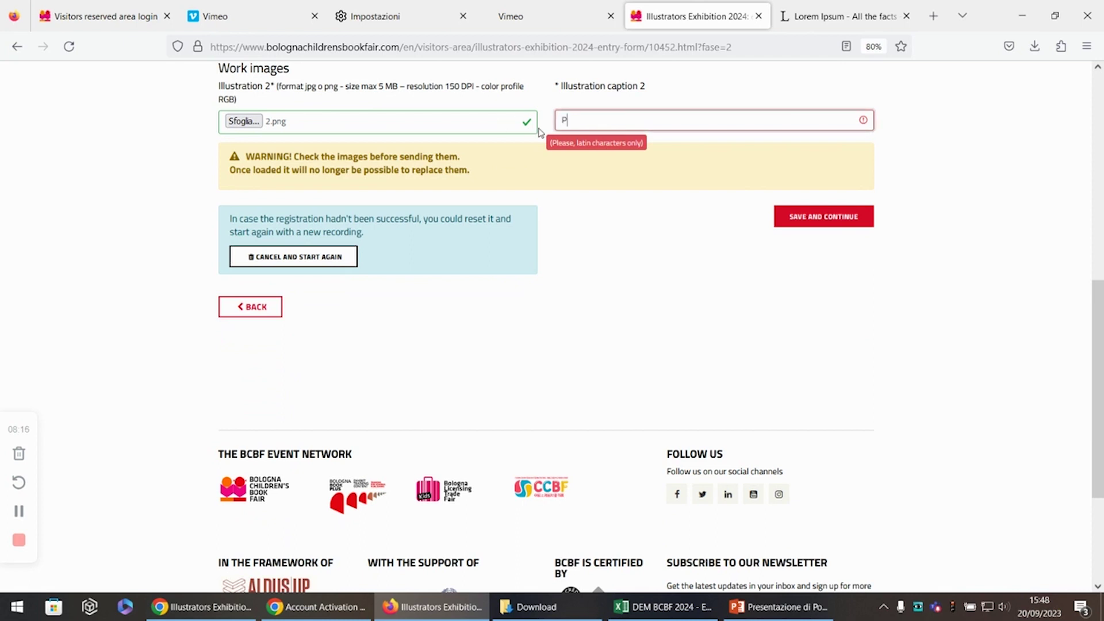
type("cture2")
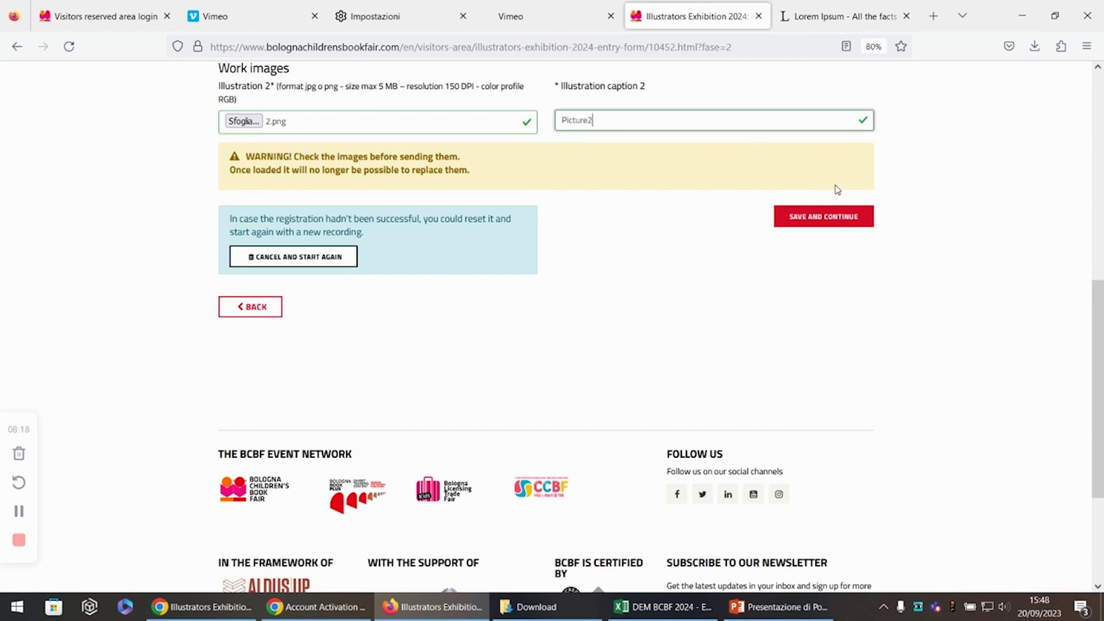
left_click(827, 217)
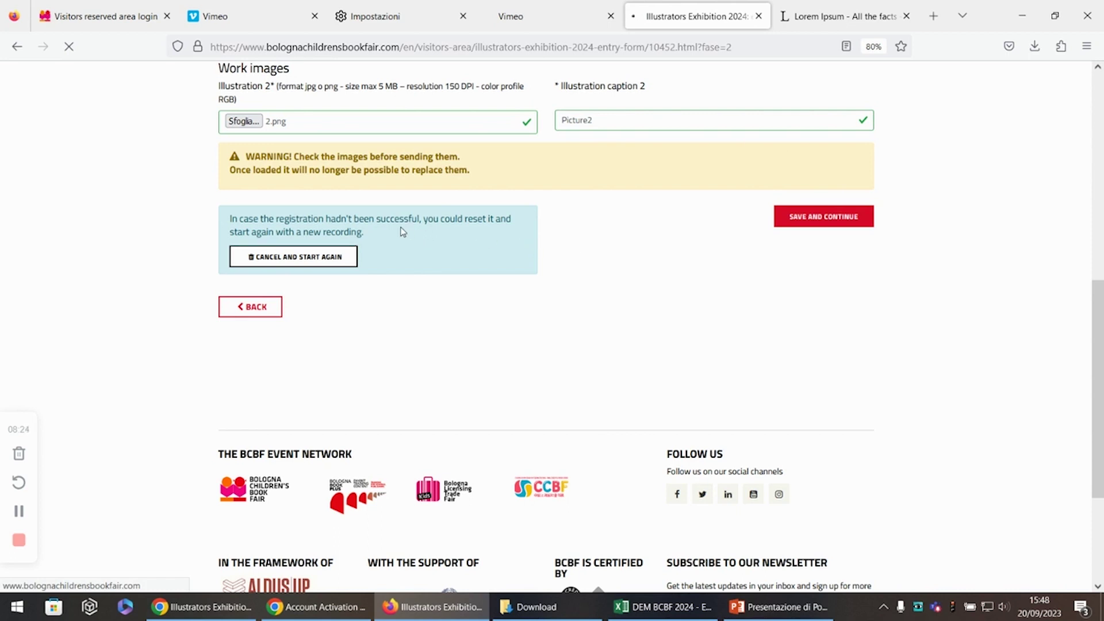
Step: Upload 3.png as Illustration 3 with caption 'Picture 3' and save
scroll(398, 230, "down", 3)
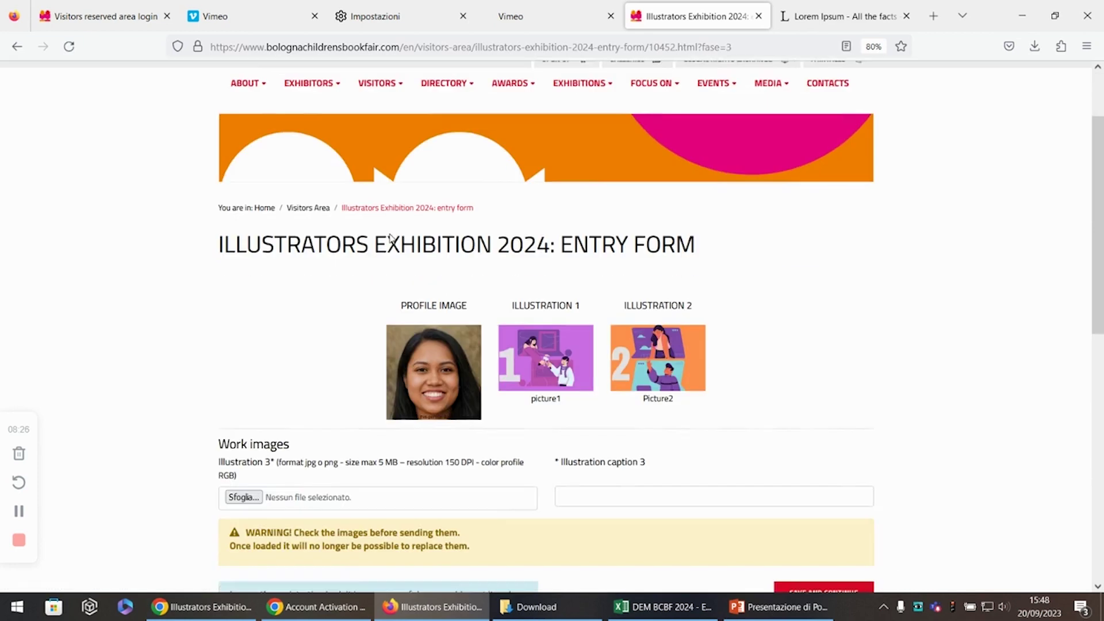
scroll(331, 343, "down", 2)
left_click(243, 304)
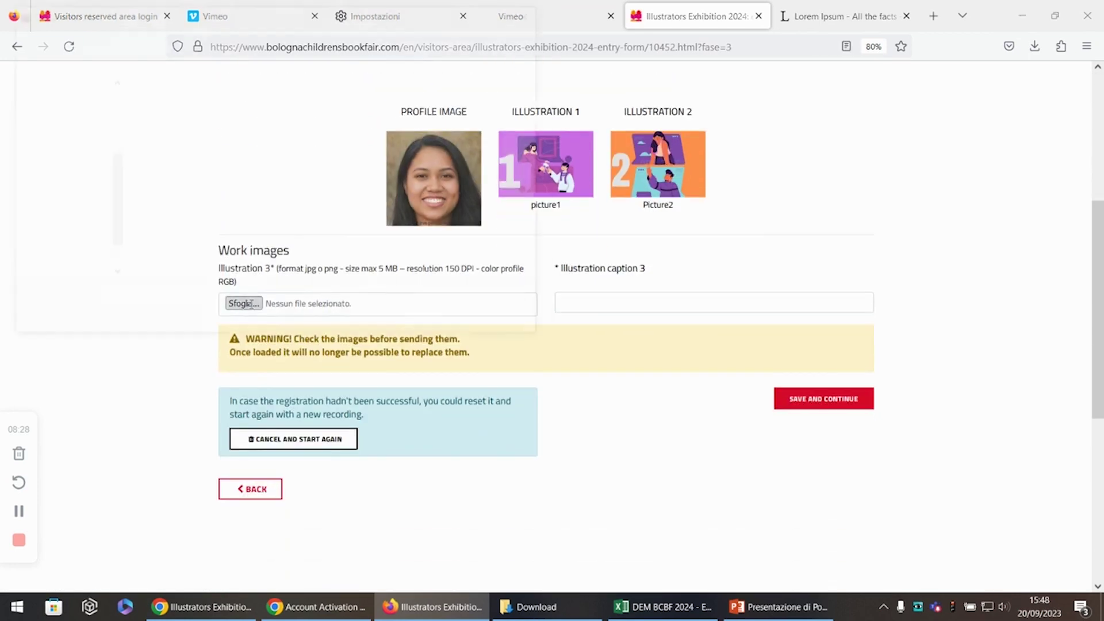
left_click(334, 126)
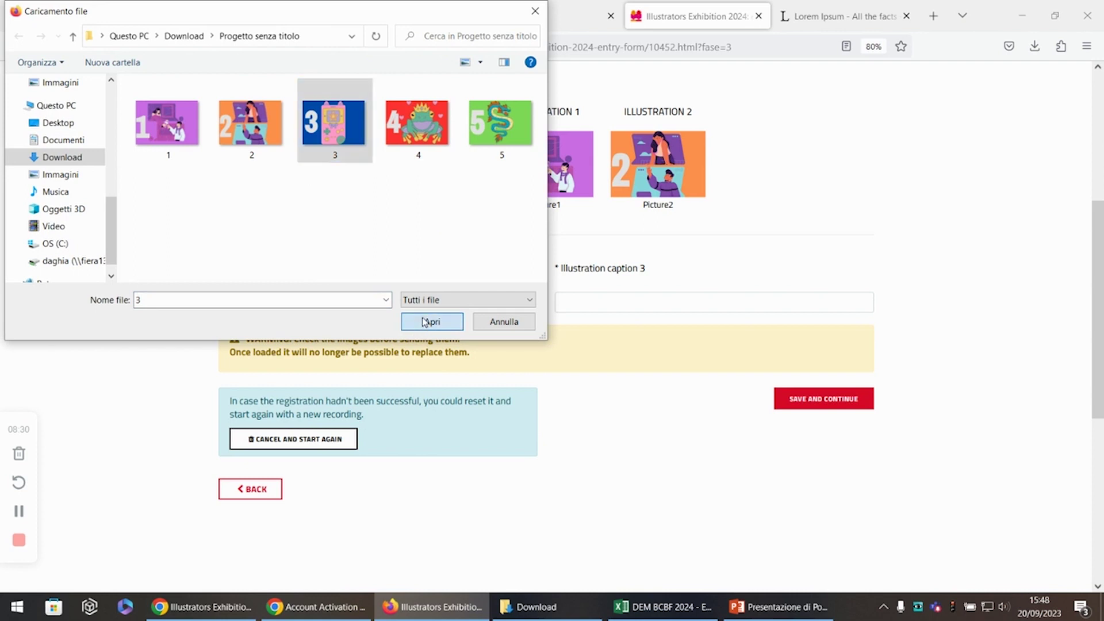
left_click(431, 321)
left_click(574, 307)
type("Pictu")
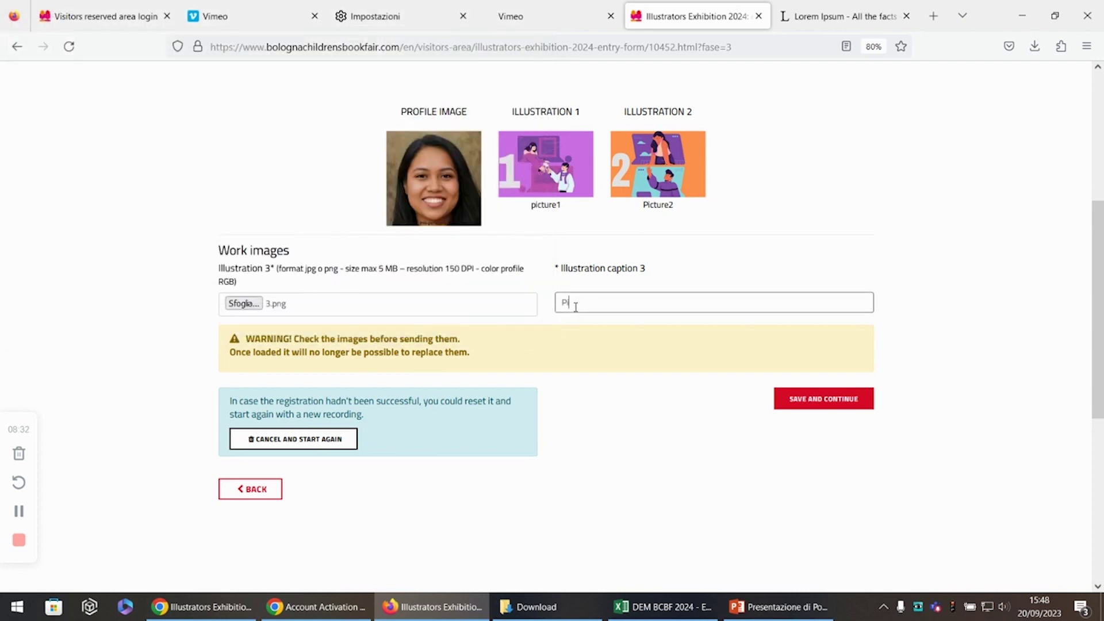
type("re 3")
left_click(840, 403)
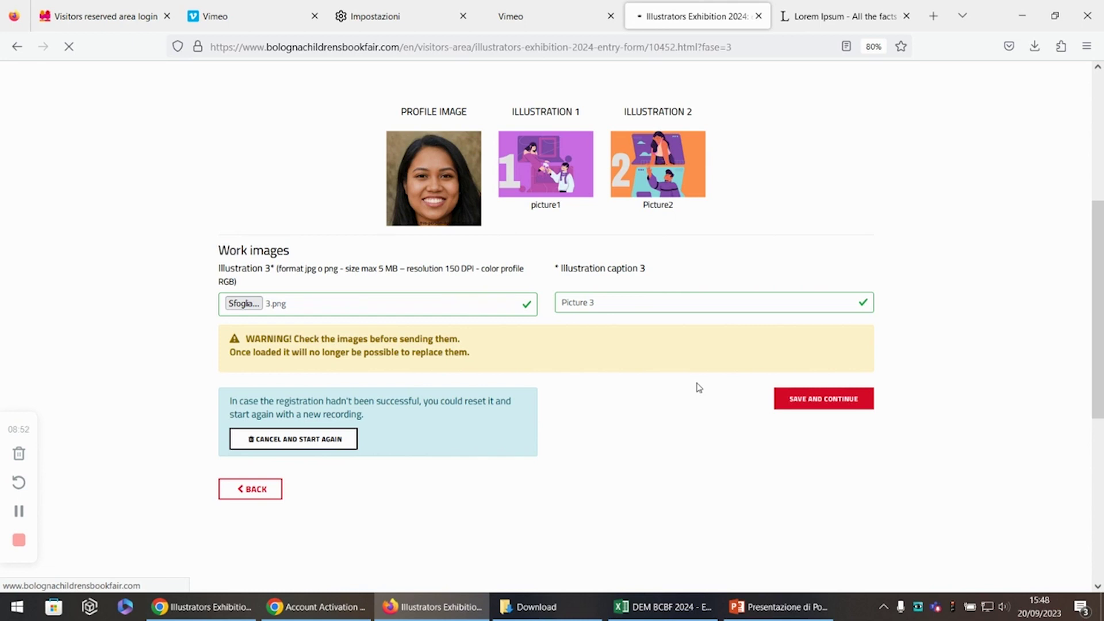
scroll(460, 403, "down", 3)
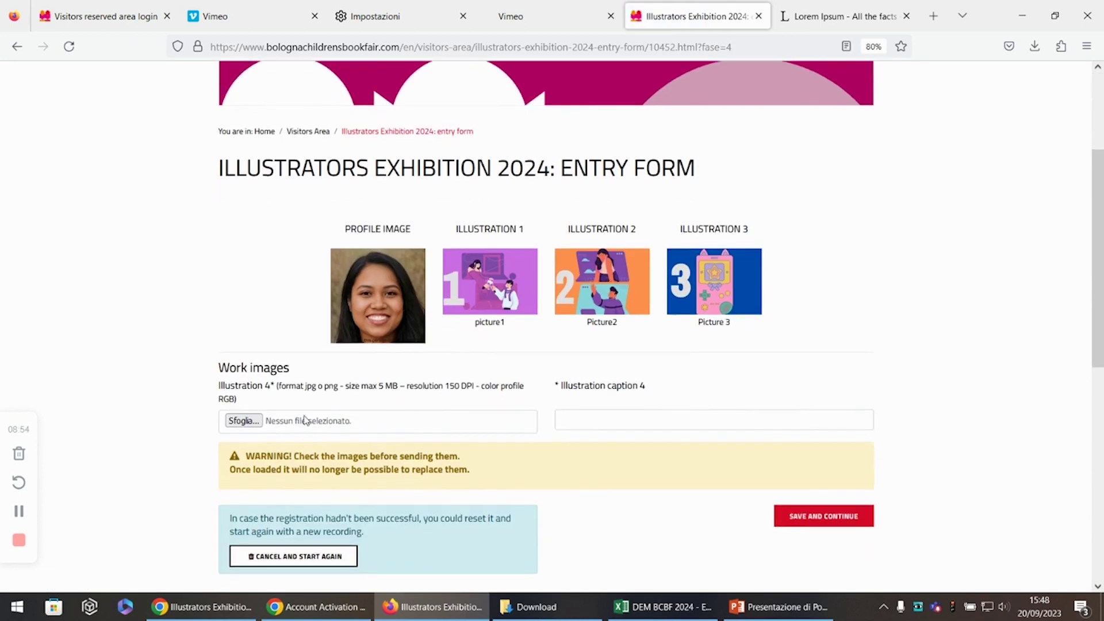
Step: Upload 4.png as Illustration 4 captioned 'Picture 4' and save
left_click(244, 421)
left_click(395, 142)
left_click(432, 322)
left_click(583, 415)
type("icture 4")
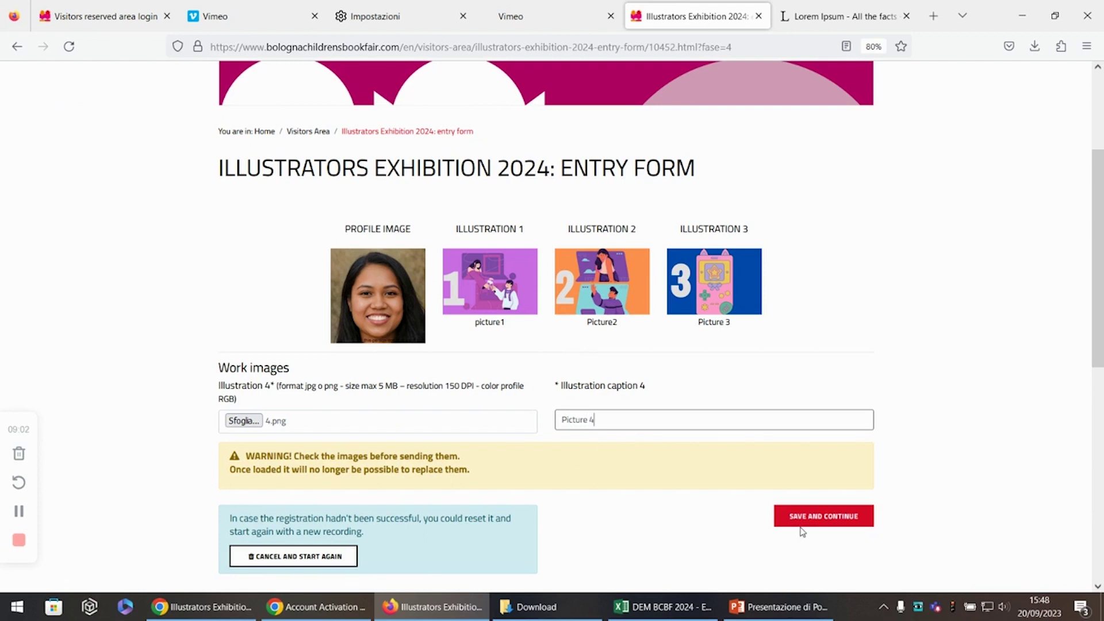
left_click(799, 521)
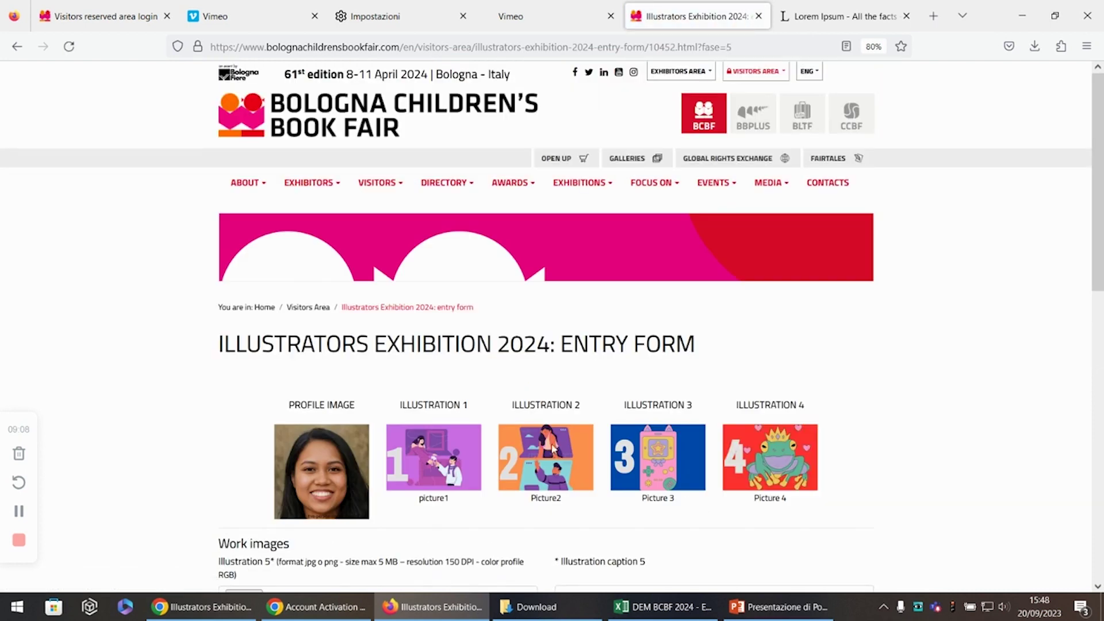
Step: Upload 5.png as Illustration 5 captioned 'Picture 5' and save to reach the review page
scroll(391, 405, "down", 3)
left_click(245, 420)
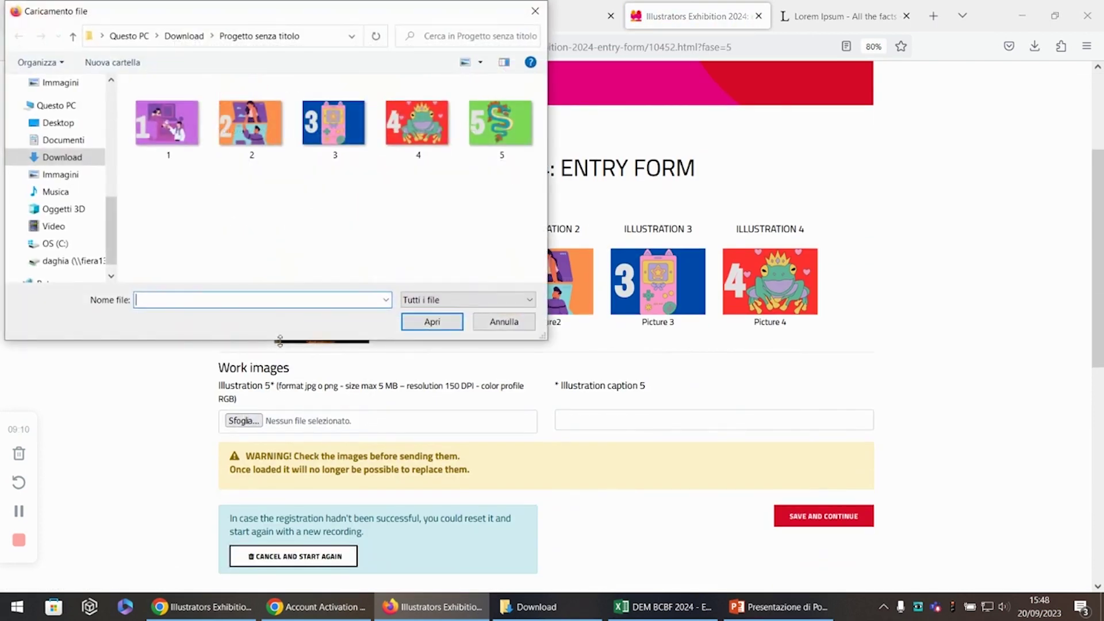
left_click(484, 135)
left_click(578, 427)
type("Picture 5")
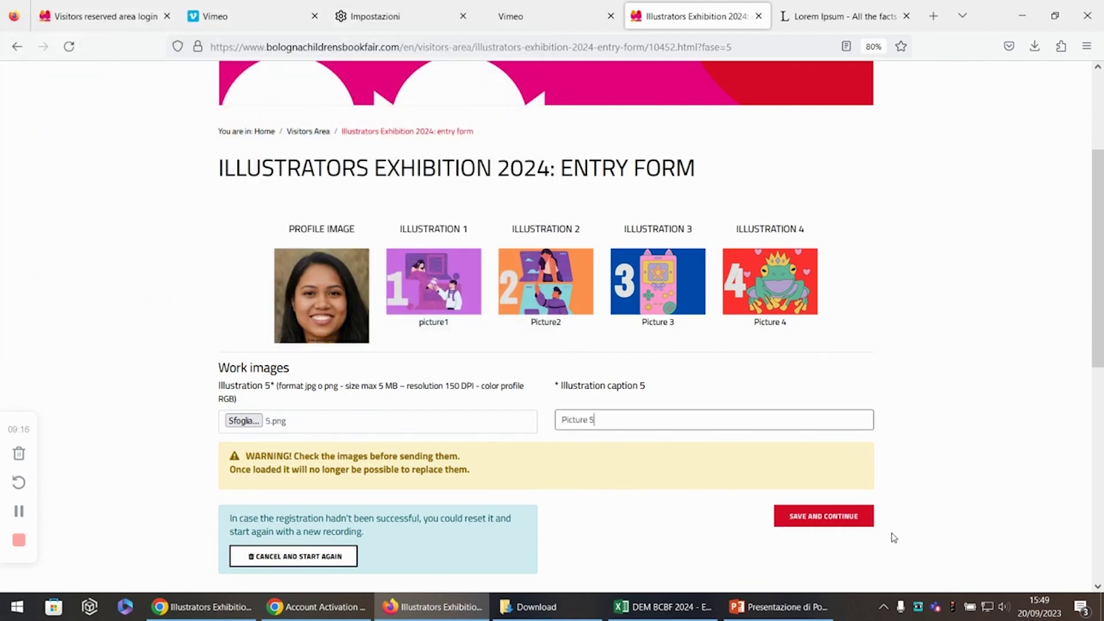
left_click(821, 523)
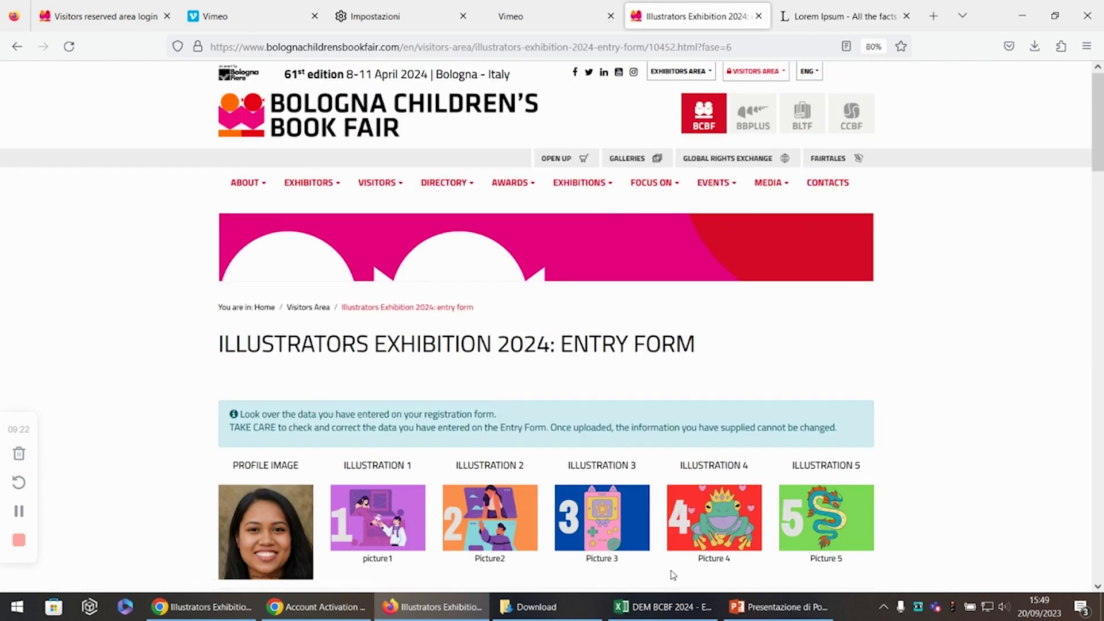
Step: Review the entry down to the consent section and submit it with SAVE AND SEND
scroll(673, 574, "down", 1)
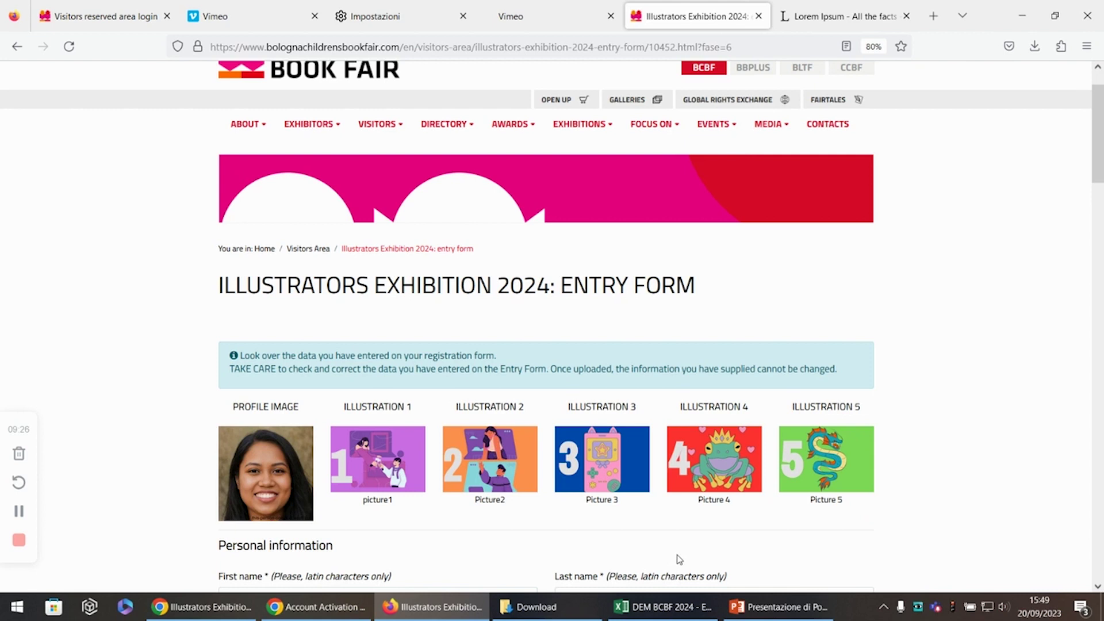
scroll(679, 559, "down", 2)
scroll(679, 559, "down", 2)
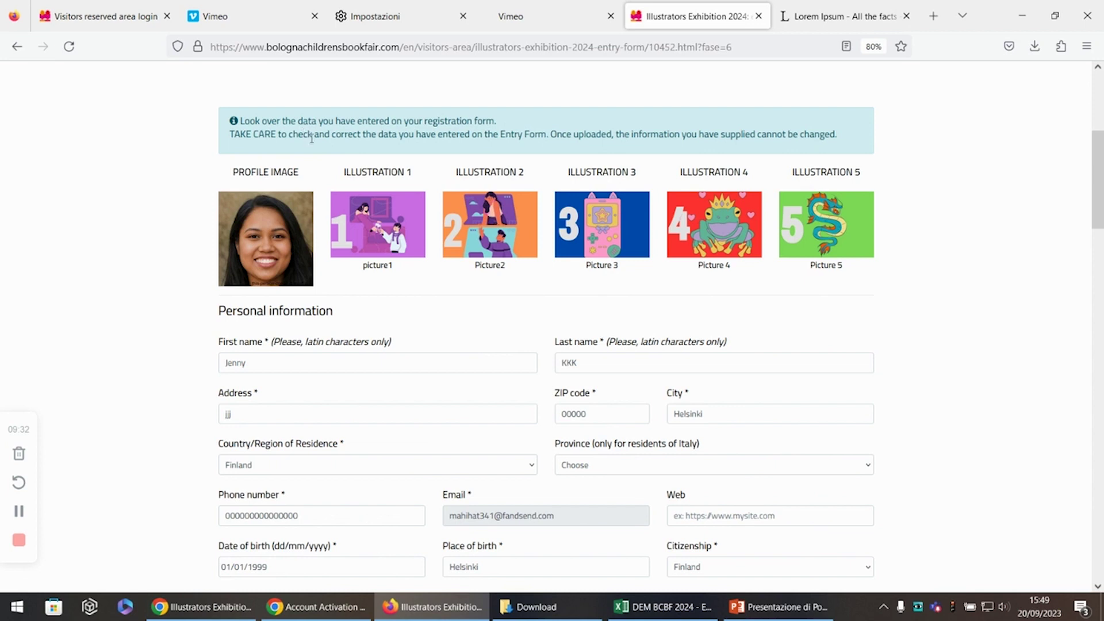
scroll(360, 226, "down", 2)
scroll(366, 239, "down", 2)
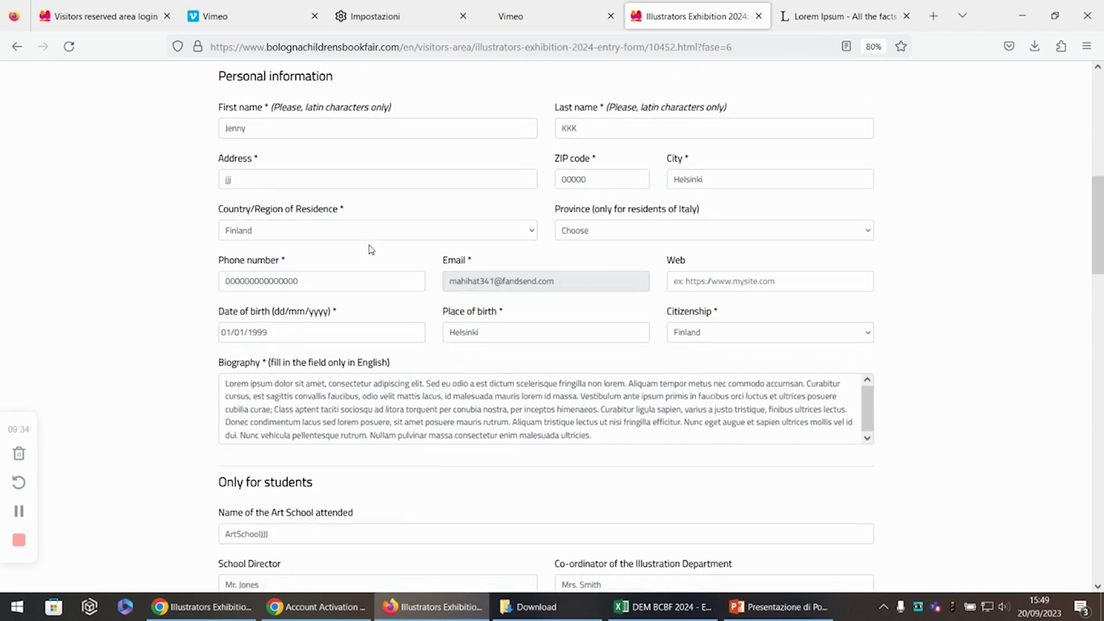
scroll(373, 256, "down", 3)
scroll(379, 273, "down", 2)
scroll(385, 289, "down", 2)
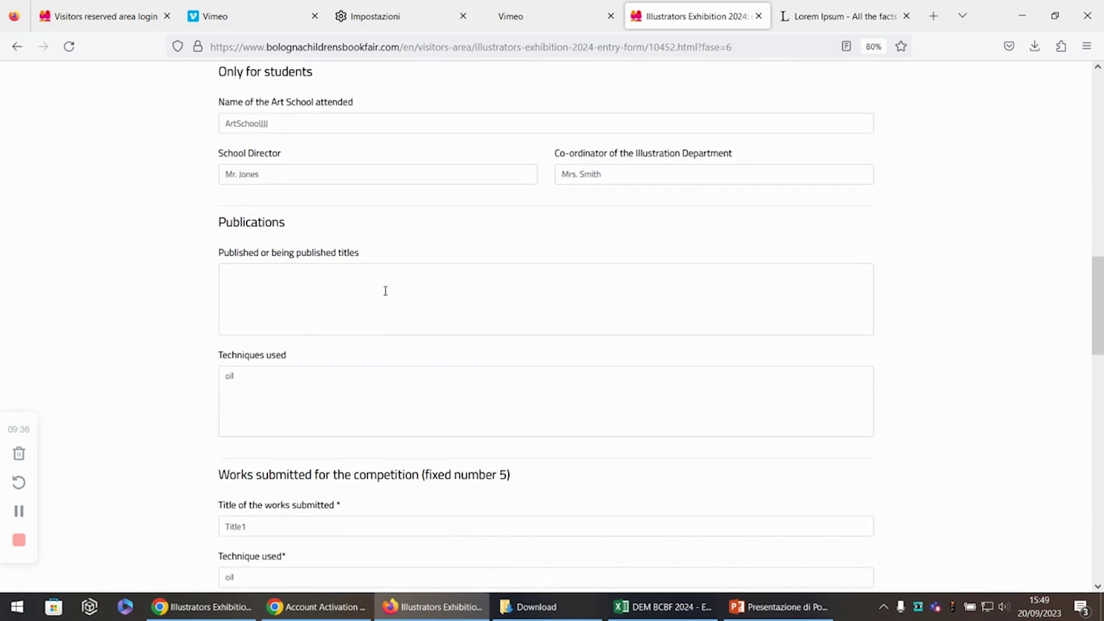
scroll(385, 290, "down", 3)
scroll(385, 293, "down", 2)
scroll(385, 298, "down", 2)
scroll(388, 301, "down", 1)
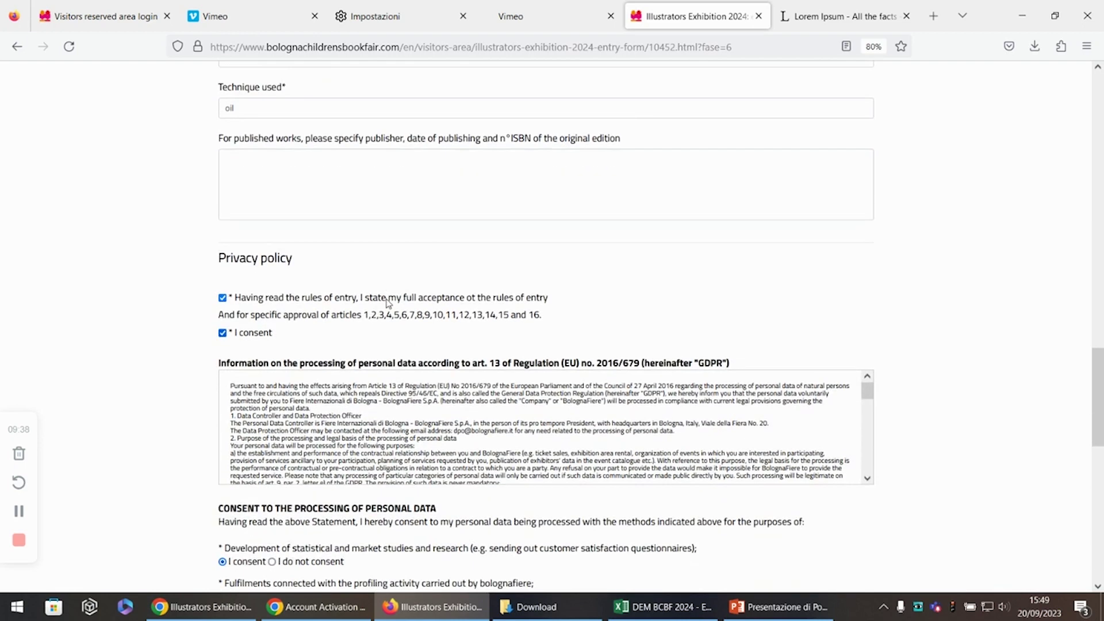
scroll(388, 303, "down", 3)
scroll(388, 302, "down", 3)
scroll(387, 300, "down", 1)
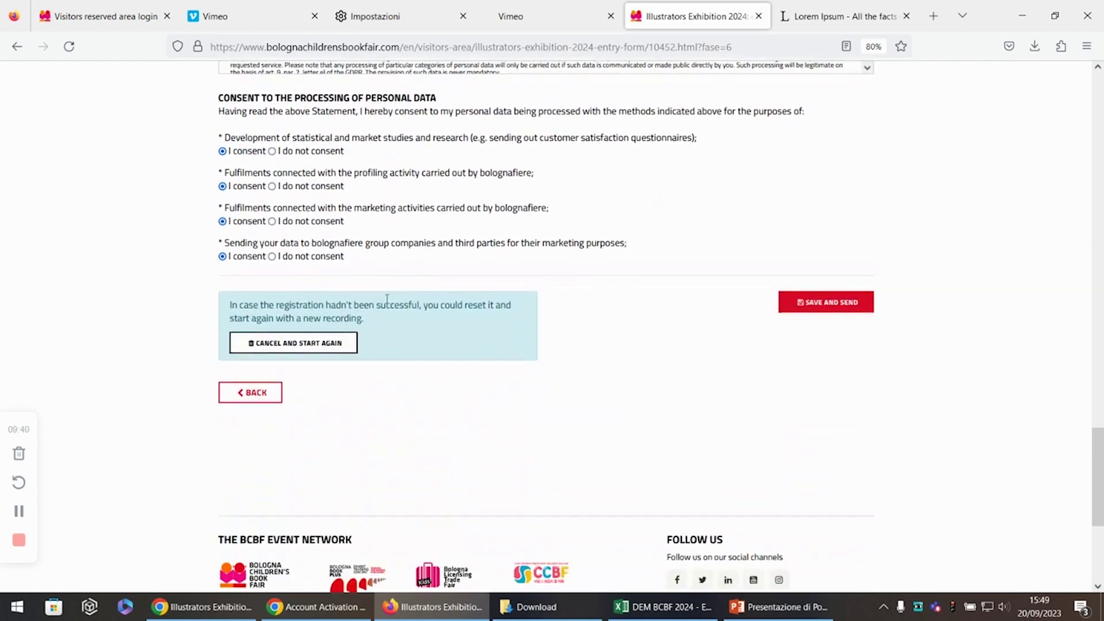
scroll(387, 300, "down", 2)
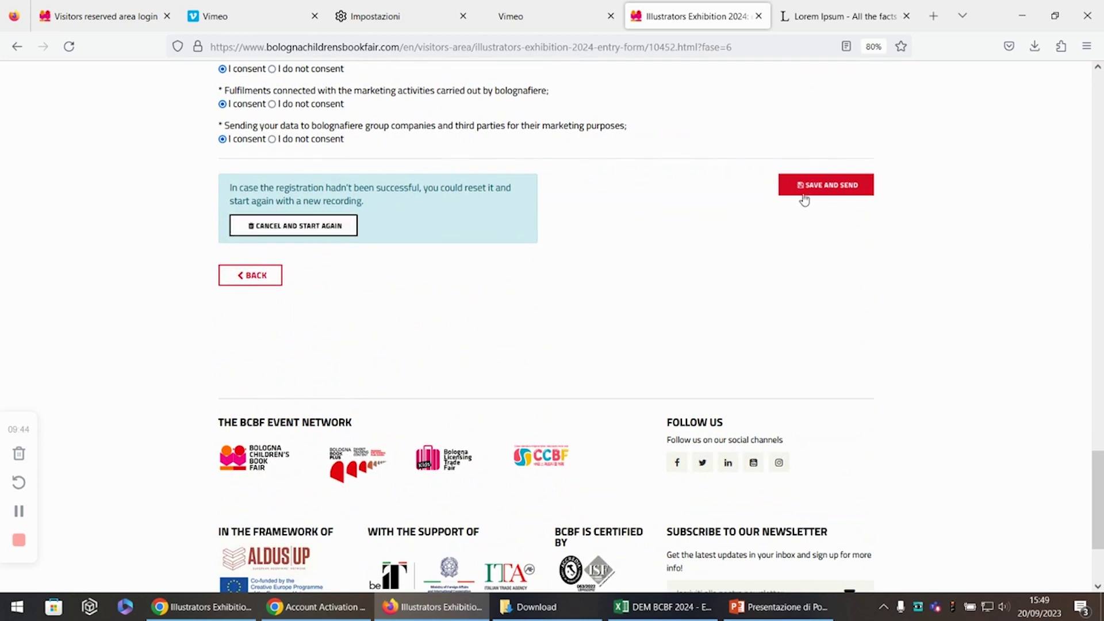
left_click(825, 191)
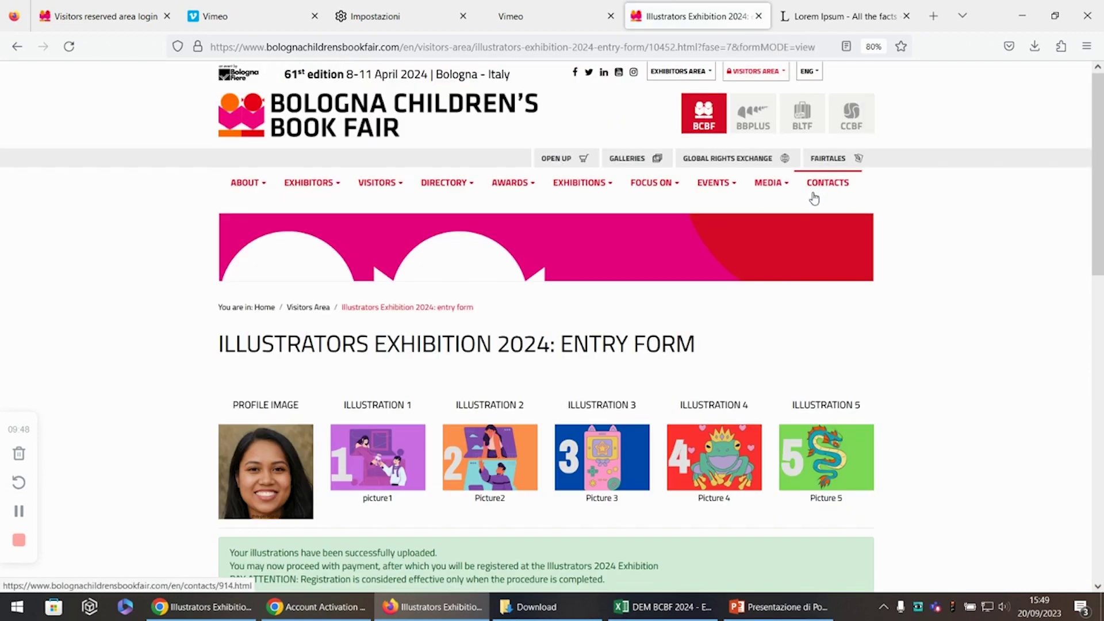
Step: Scroll down to the Free code and payment boxes, then show the PowerPoint slide on student free codes
scroll(762, 276, "down", 1)
scroll(762, 276, "down", 1)
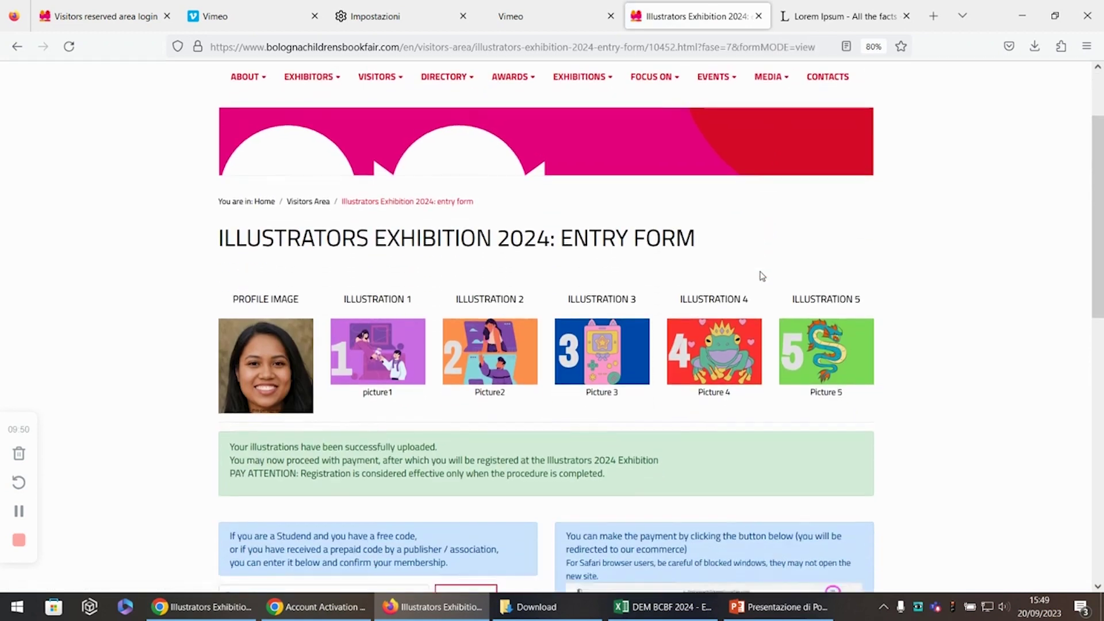
scroll(762, 276, "down", 1)
scroll(762, 276, "down", 1)
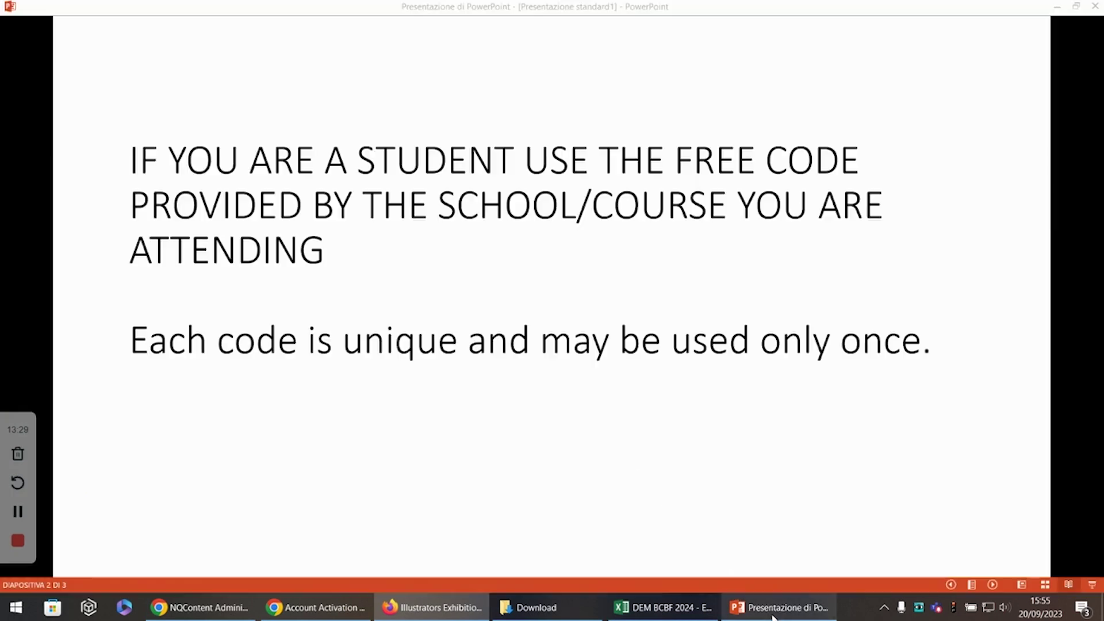
left_click(773, 615)
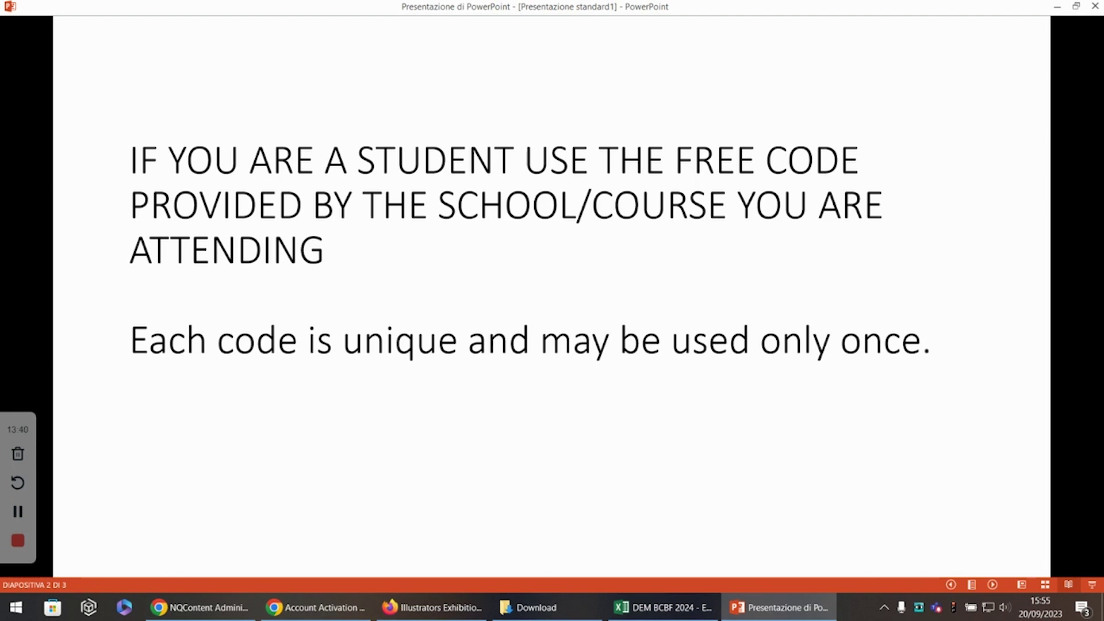
Step: Advance to slide 3 on how schools obtain free codes, then return to the browser entry form
key("Right")
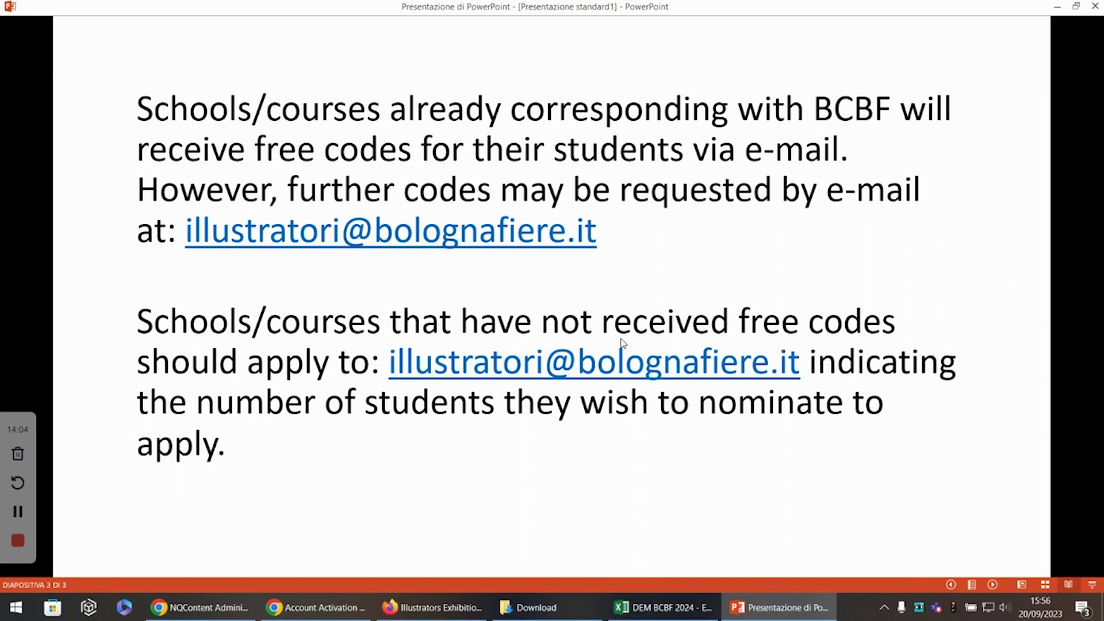
mouse_move(432, 607)
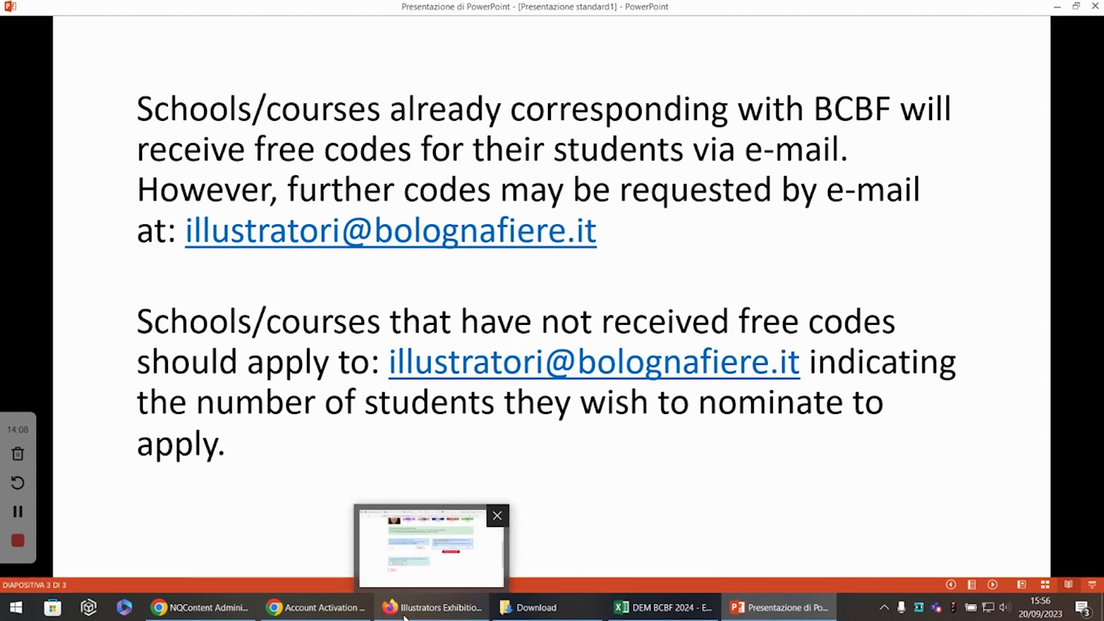
left_click(404, 616)
Step: Paste the student free code into the Free code field and submit it, highlighting the Registration confirmed message
left_click(276, 291)
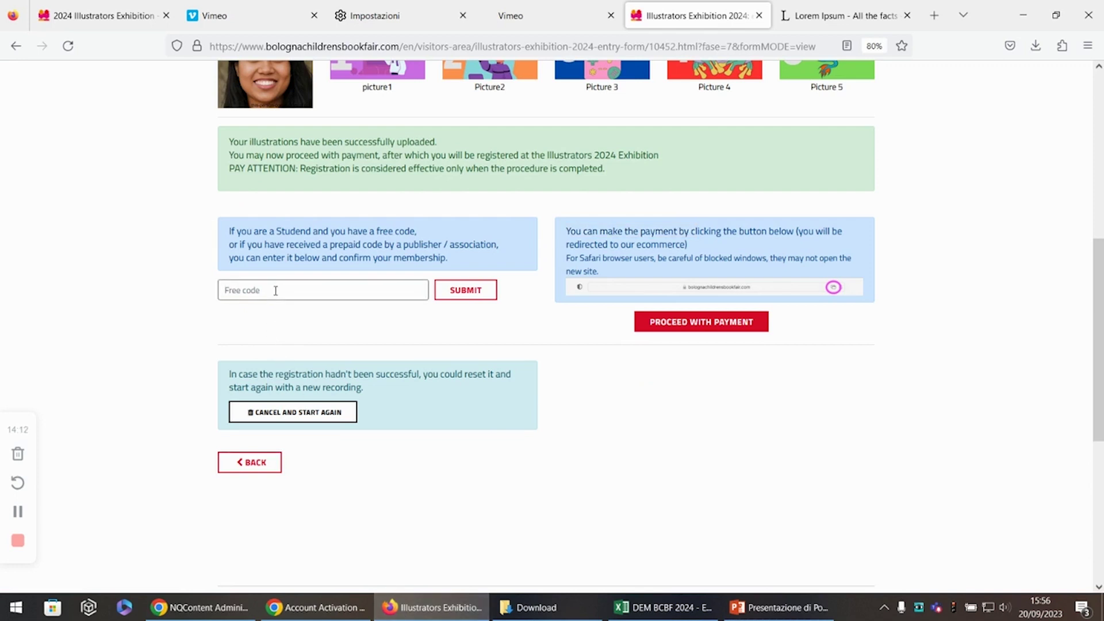
key("ctrl+v")
left_click_drag(341, 294, 205, 298)
left_click(320, 294)
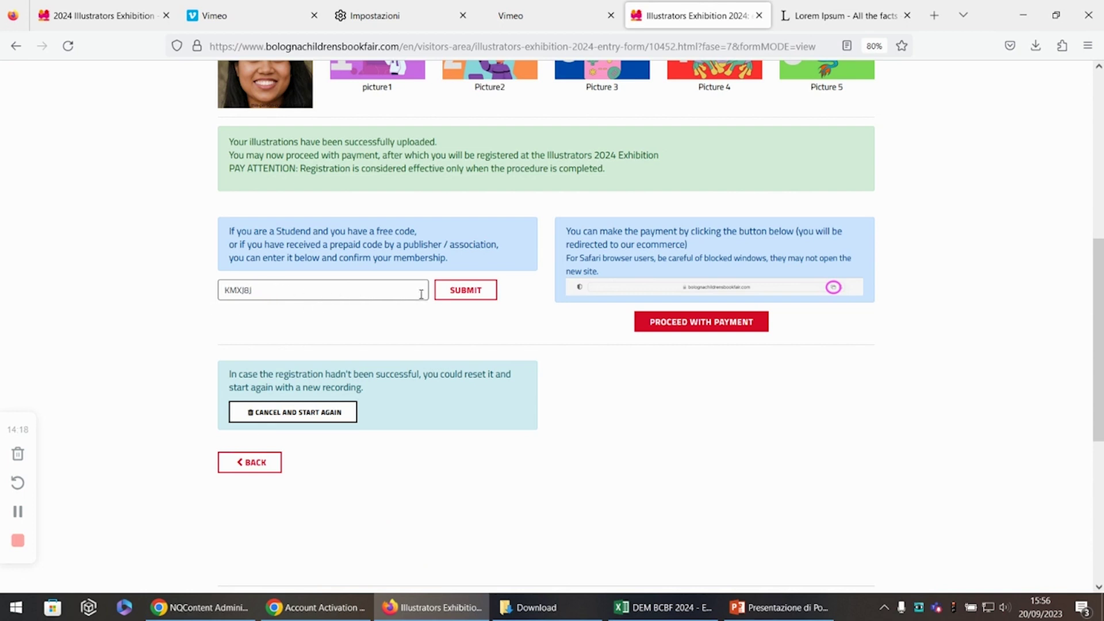
left_click(485, 297)
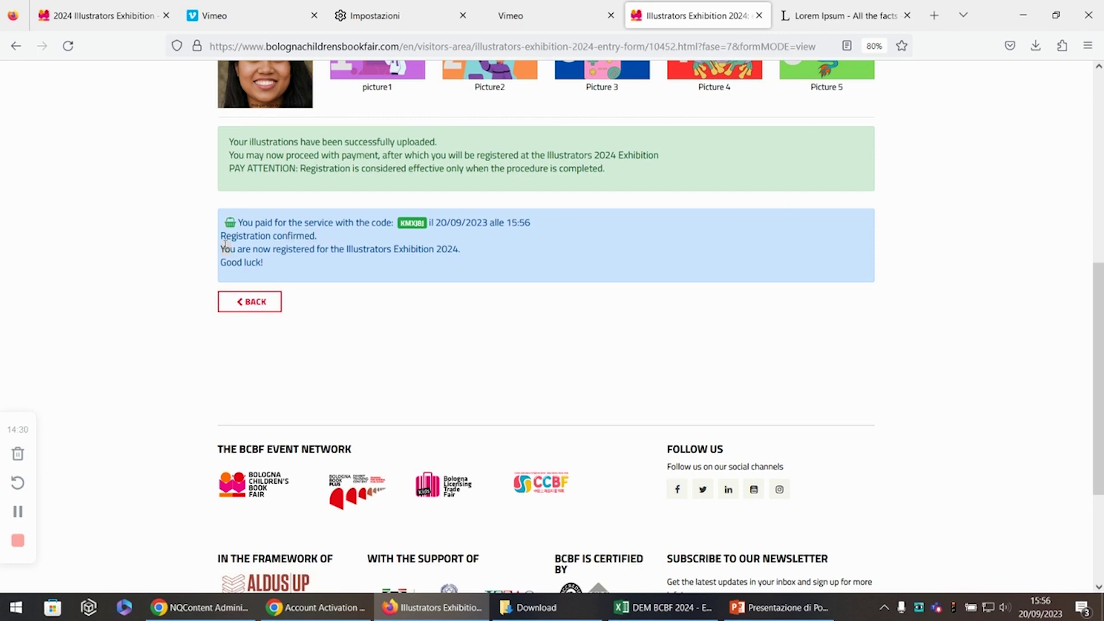
left_click_drag(223, 240, 305, 265)
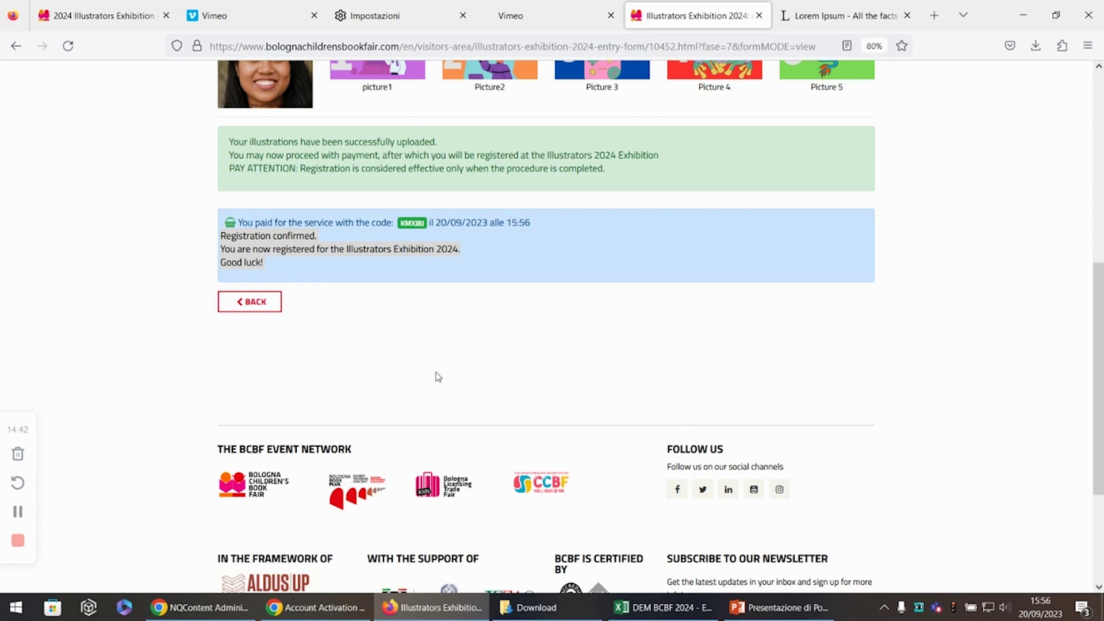
scroll(437, 376, "down", 1)
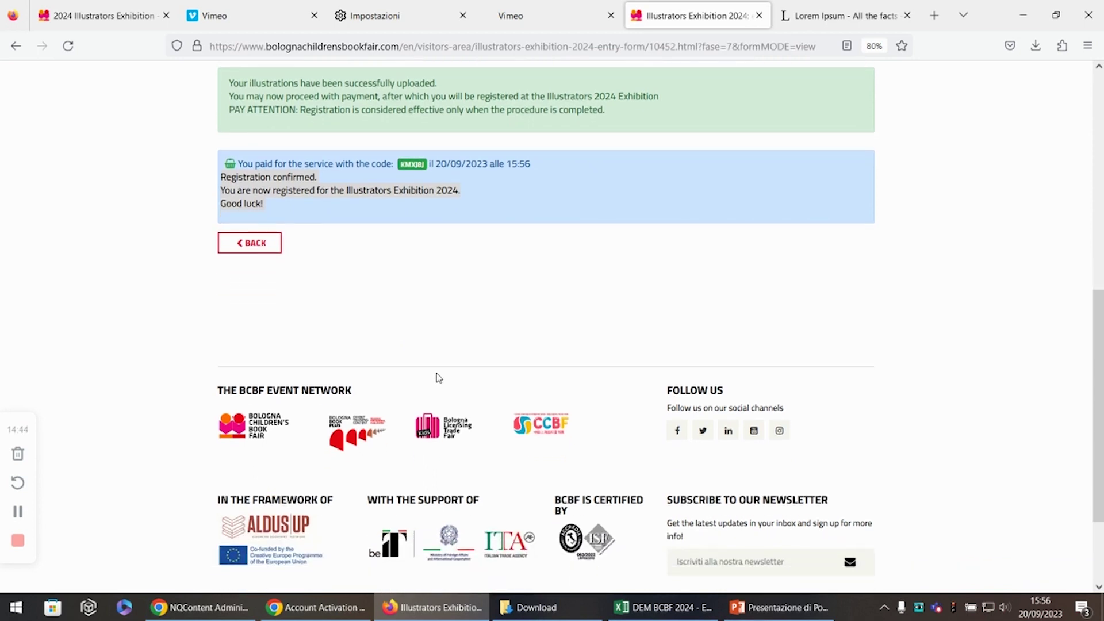
Step: Start the non-students procedure and bring the entry form to its payment step with illustrations uploaded
left_click(253, 244)
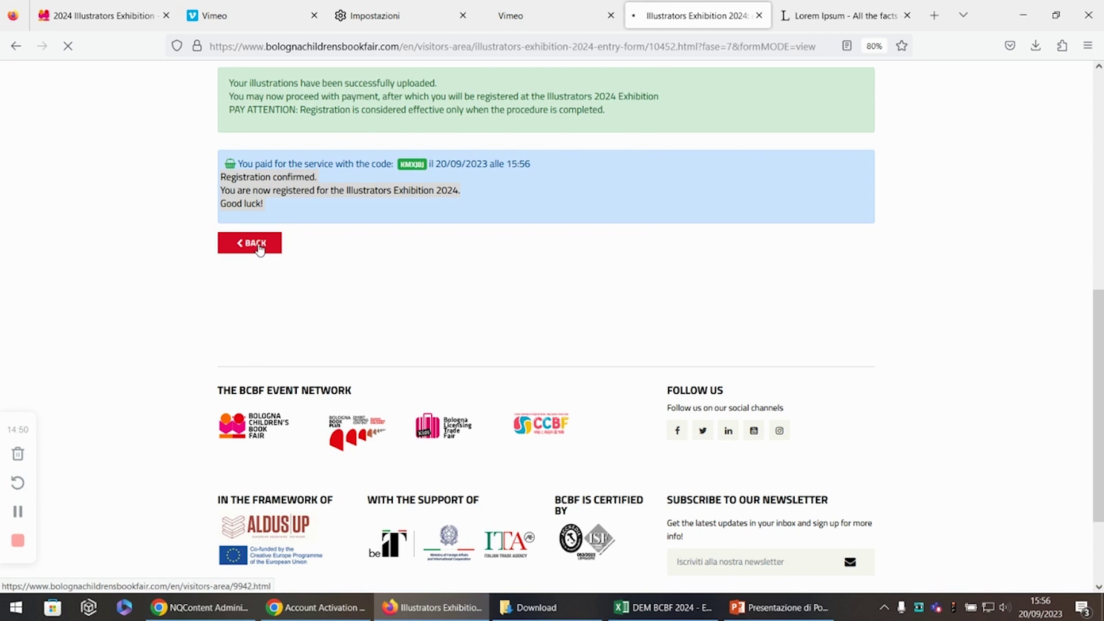
scroll(319, 331, "down", 5)
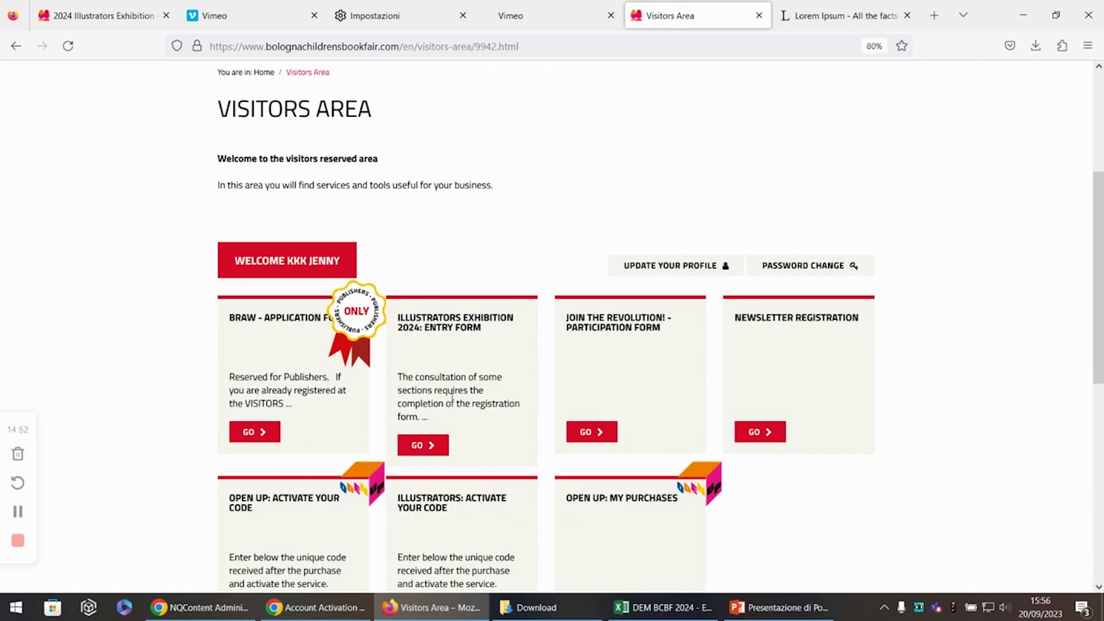
left_click(429, 452)
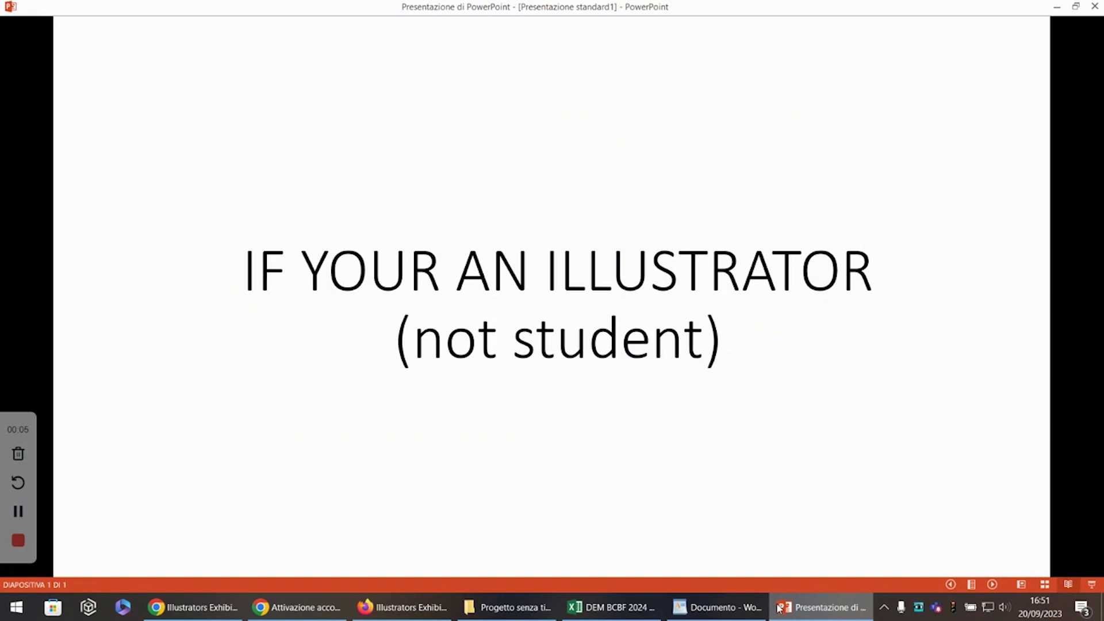
left_click(824, 609)
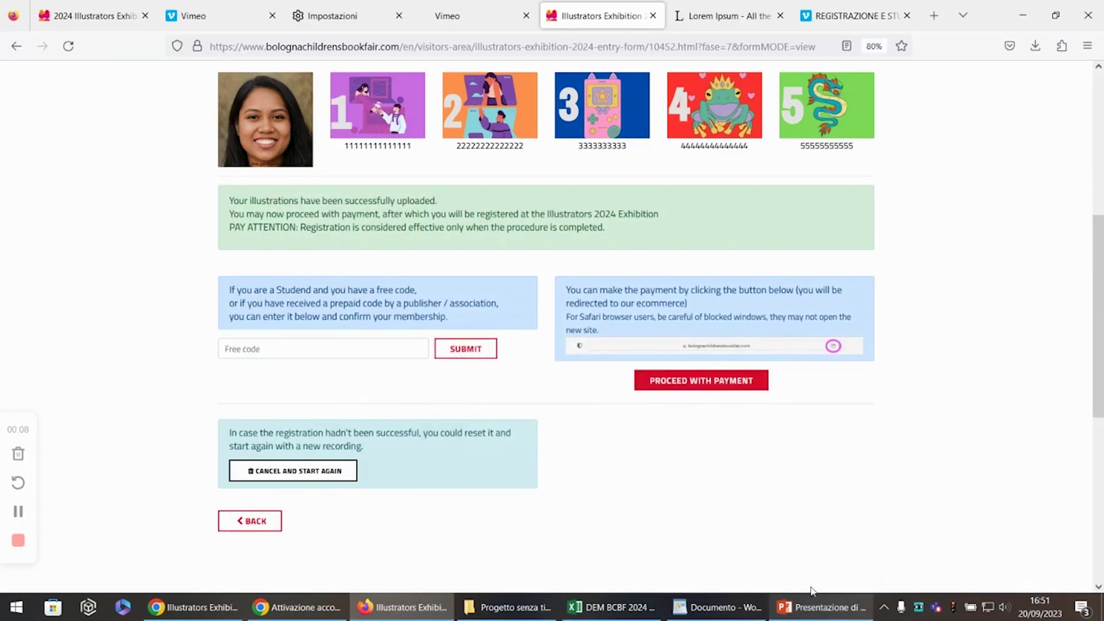
Step: Go to the OpenUp shop, accept all cookies, and add The Illustrators Exhibition entry (€22,00) to the cart
left_click(697, 384)
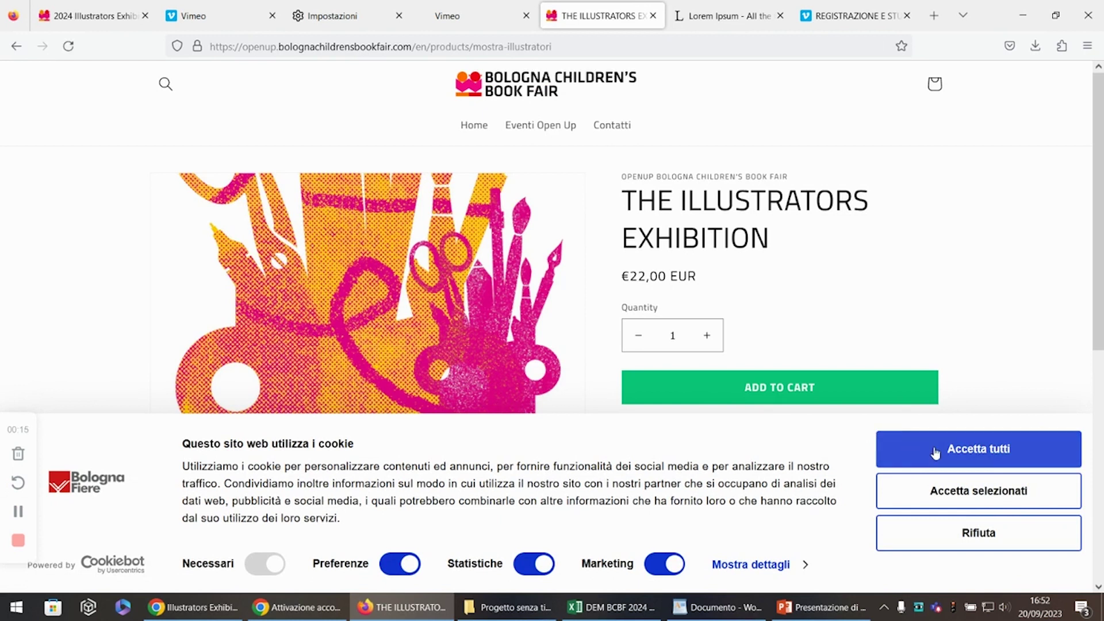
left_click(936, 451)
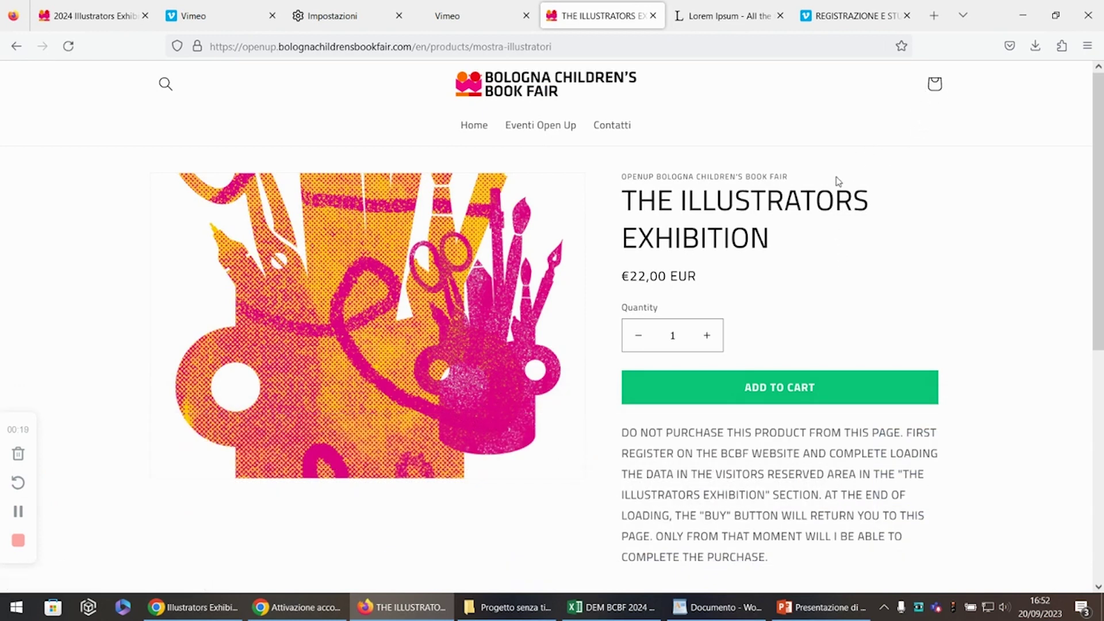
left_click(771, 399)
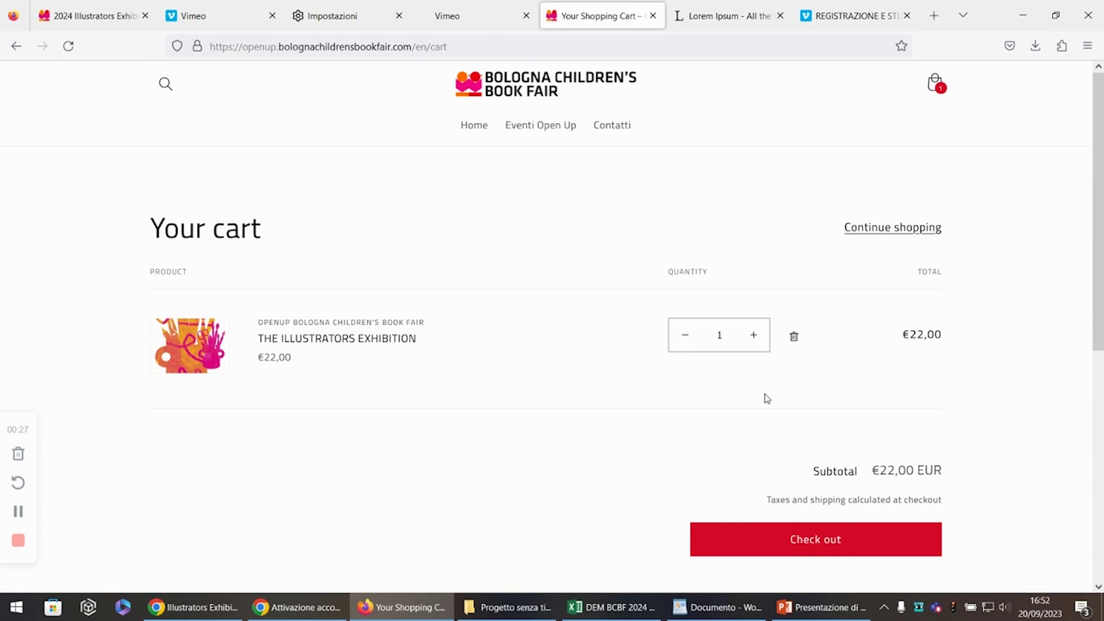
scroll(765, 398, "down", 2)
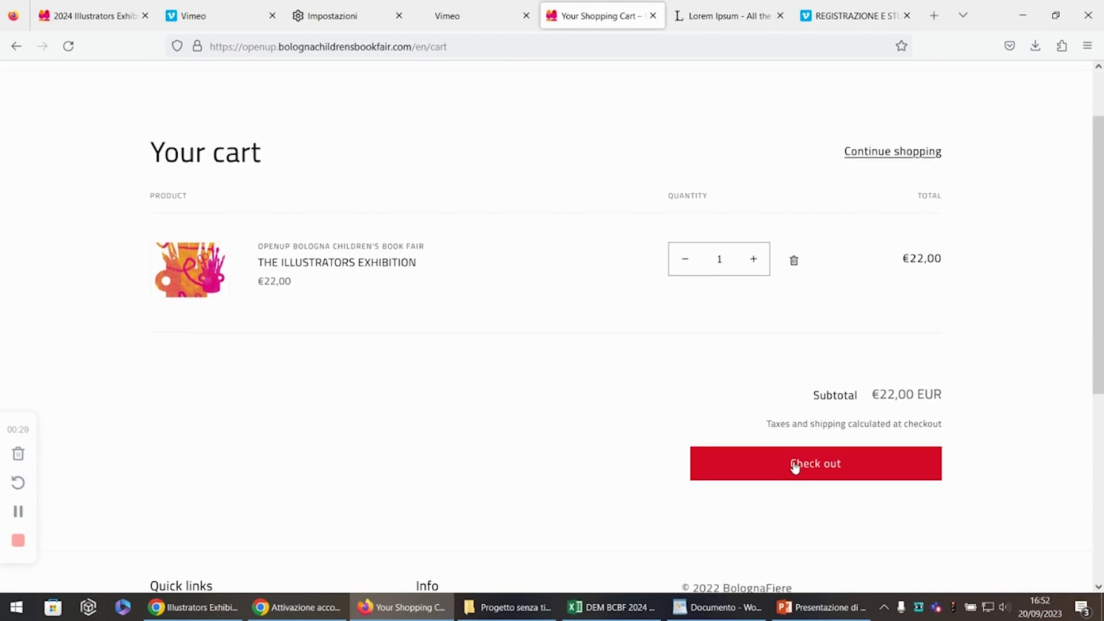
Step: Start checkout and add a note in the contact email field
left_click(795, 467)
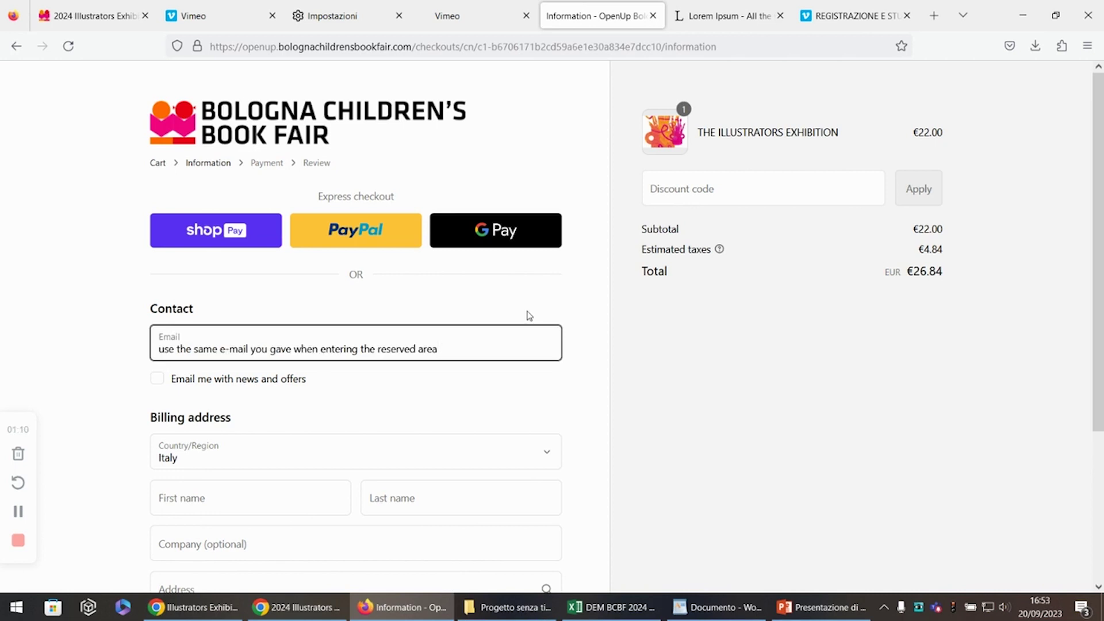
type("!")
left_click_drag(158, 349, 273, 346)
left_click_drag(320, 346, 472, 344)
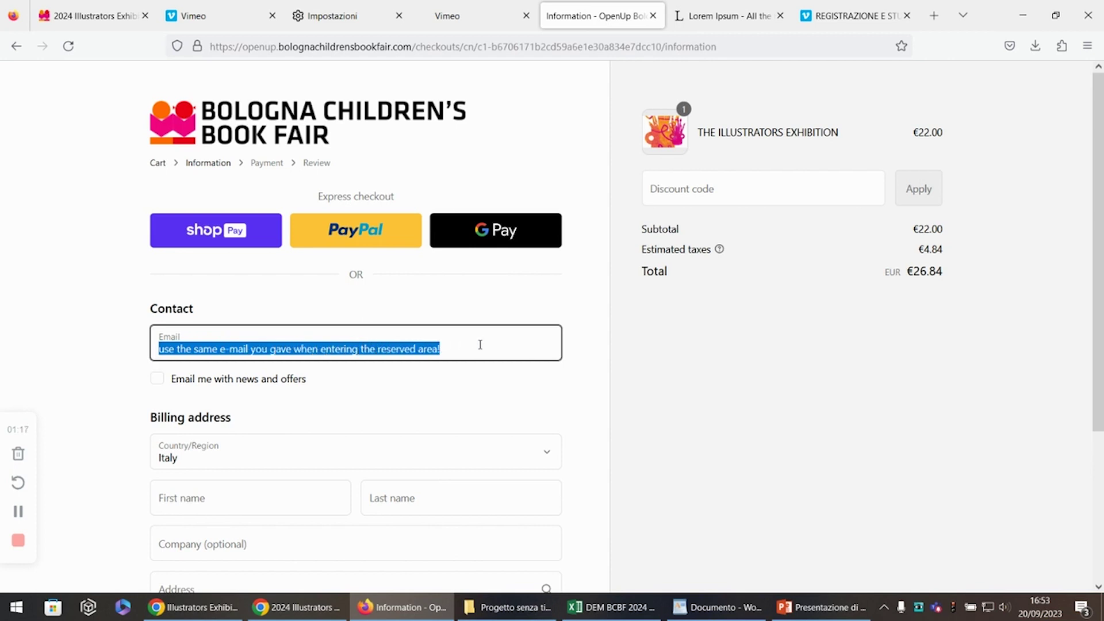
scroll(429, 438, "down", 3)
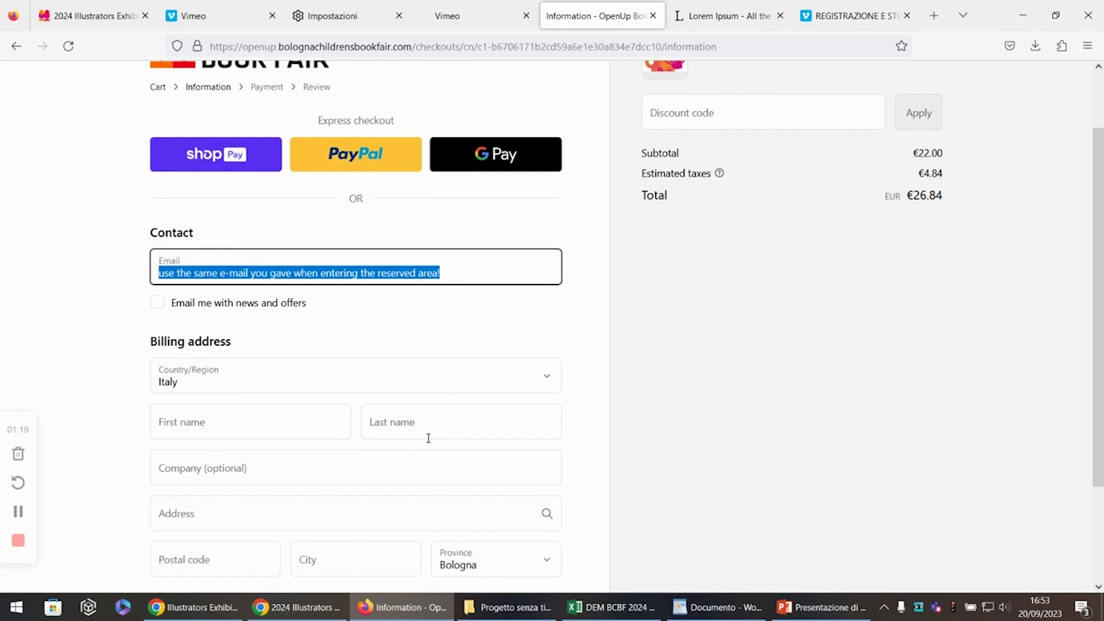
Step: Choose Finland as the billing country
left_click(260, 310)
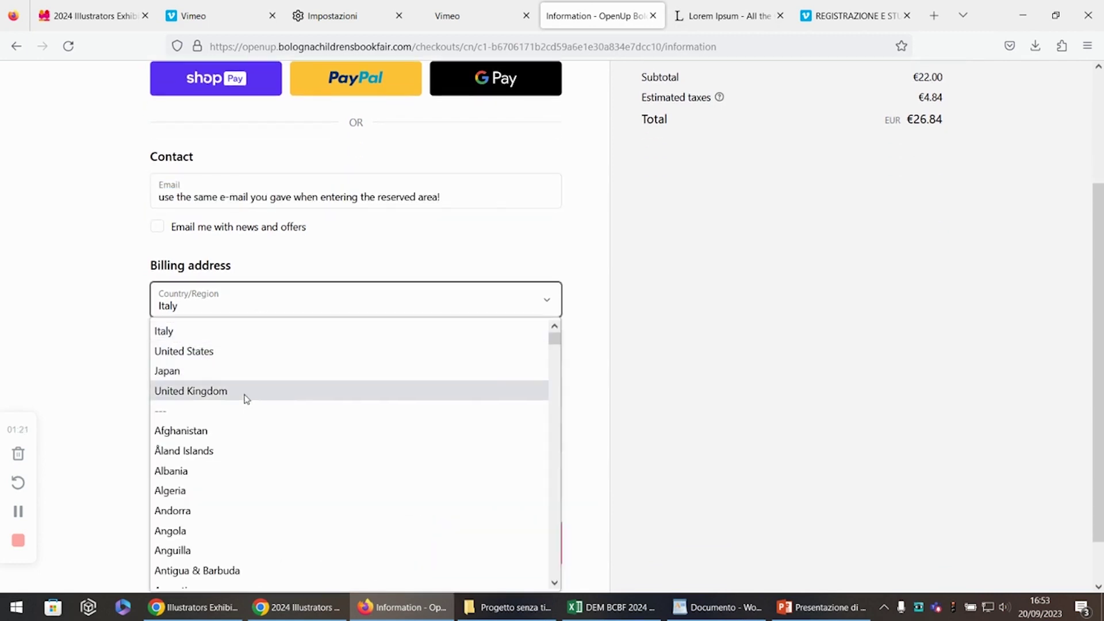
scroll(244, 492, "down", 5)
type("fin")
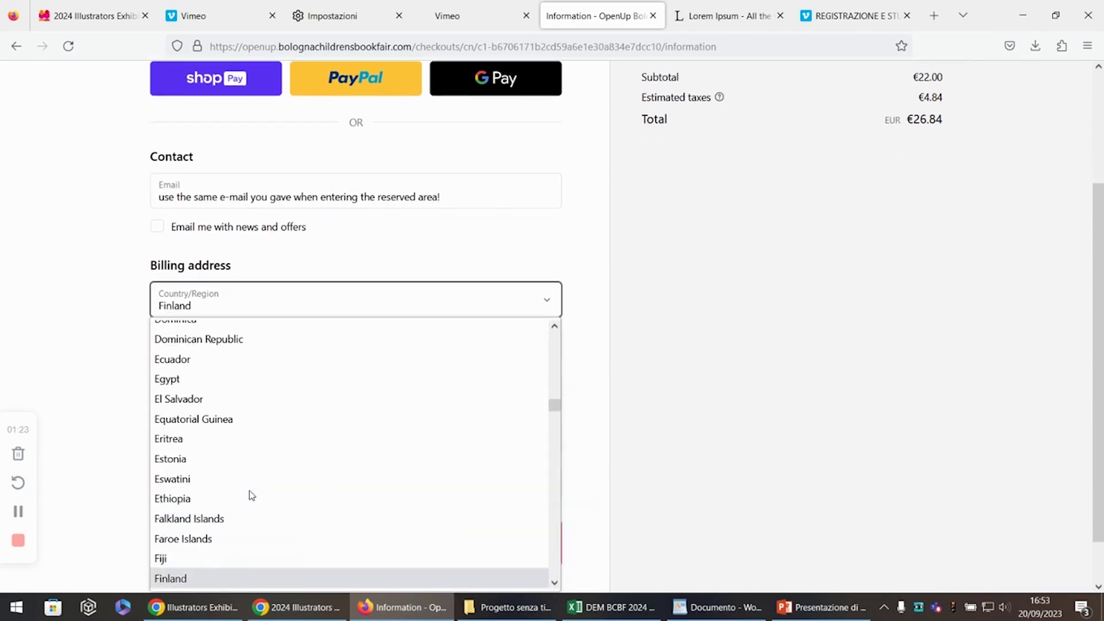
left_click(180, 578)
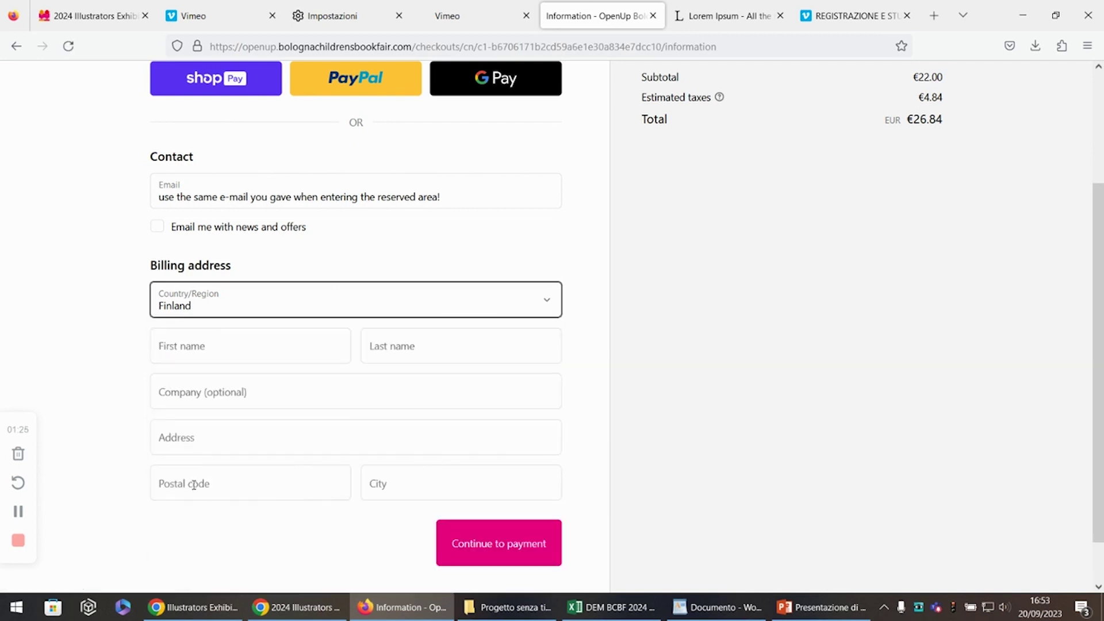
Step: Fill in the buyer's first name, postal code 00000 and city Helsinki
left_click(190, 347)
type("Jenny")
key("Tab")
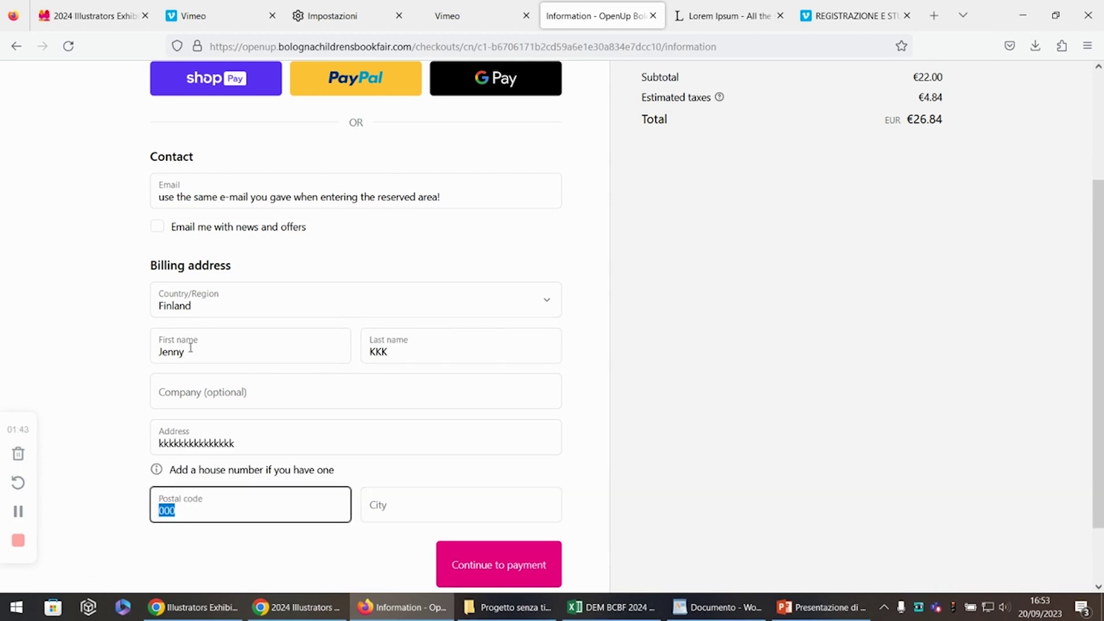
type("00000")
key("Tab")
type("He")
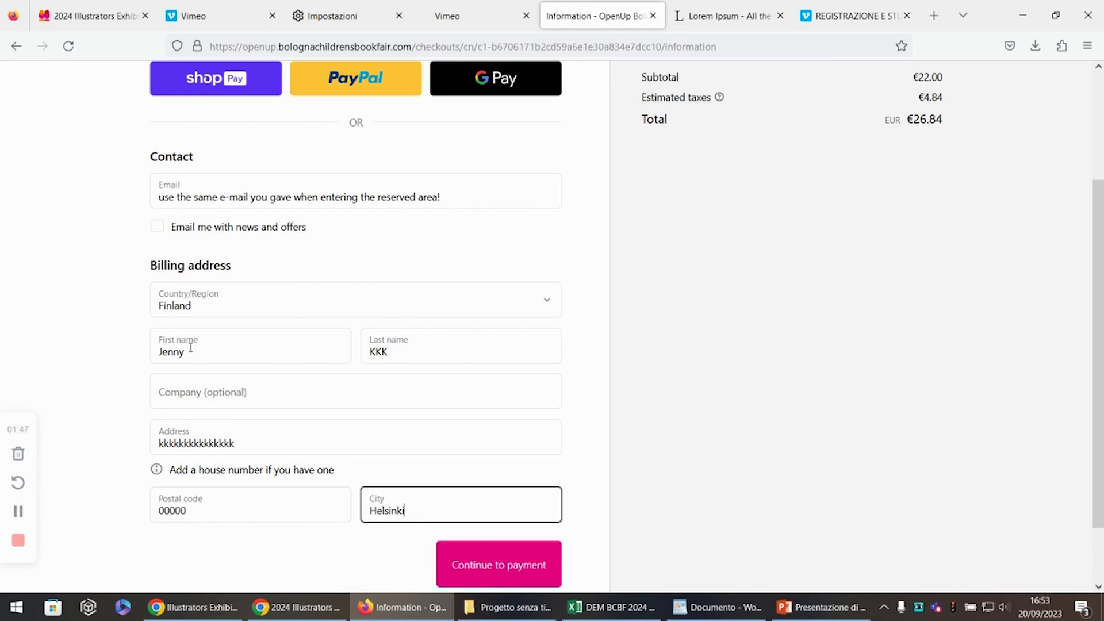
scroll(276, 259, "down", 2)
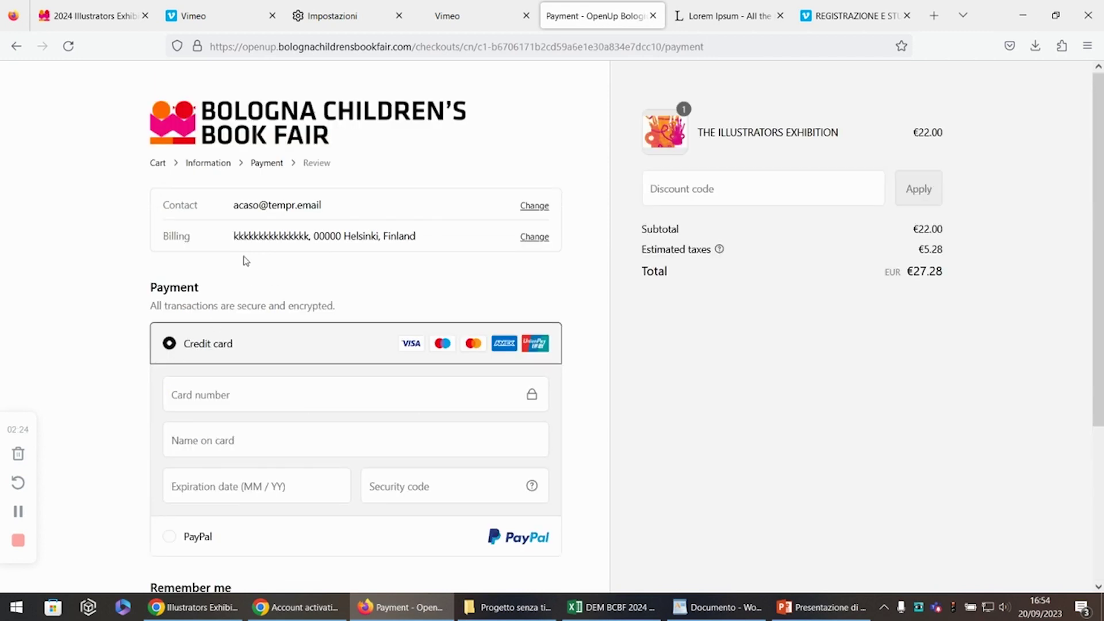
Step: Scroll through the payment page offering credit card or PayPal for the €27.28 EUR total
scroll(242, 239, "down", 2)
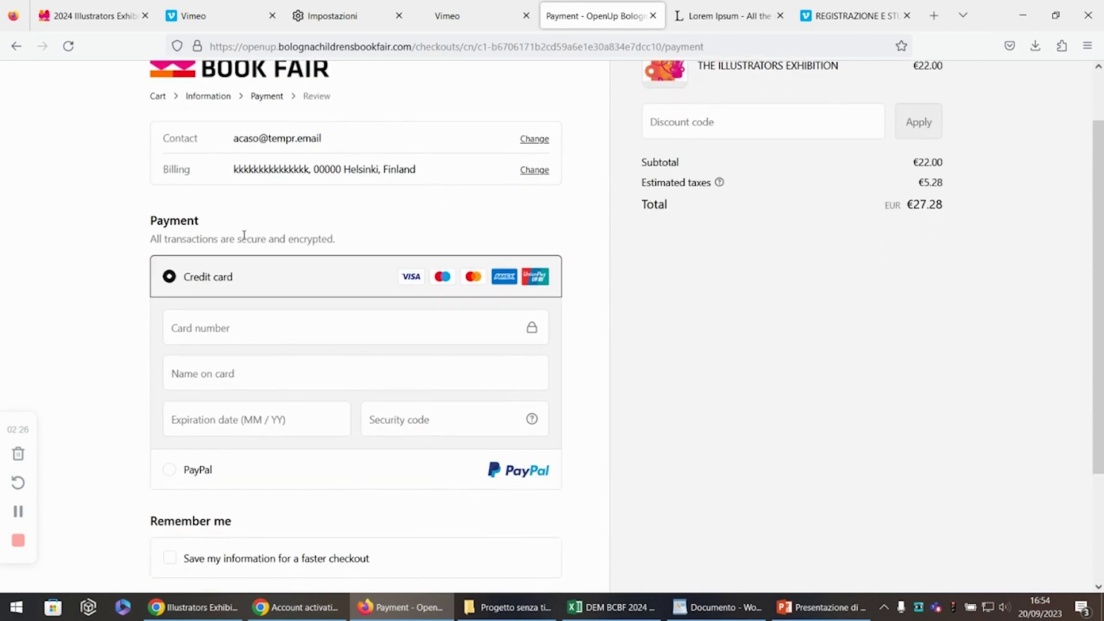
scroll(246, 242, "down", 2)
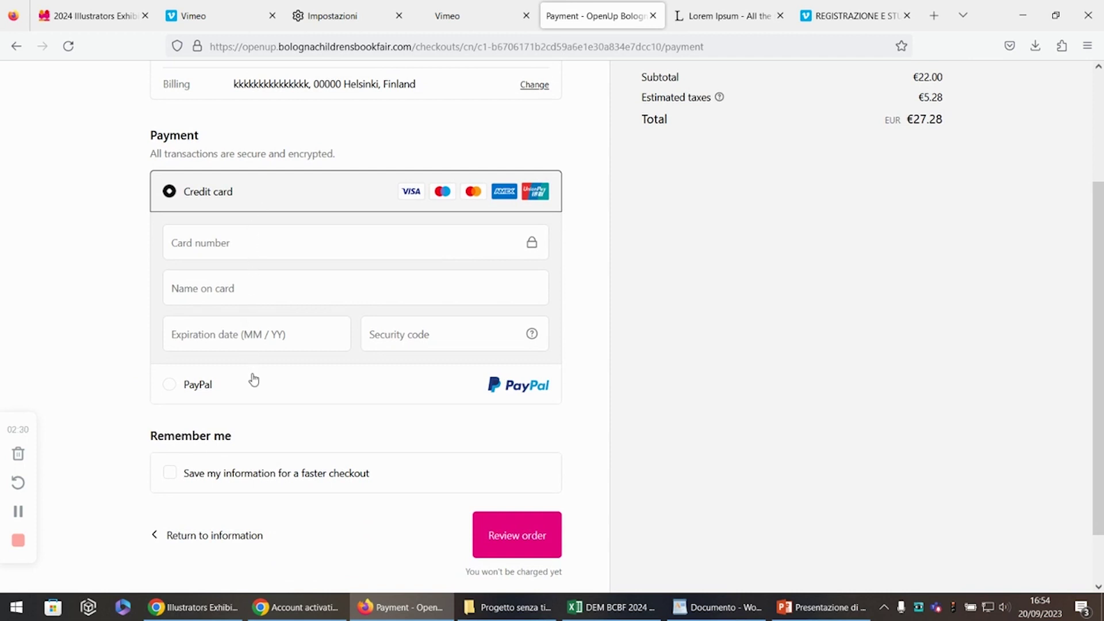
scroll(253, 377, "down", 2)
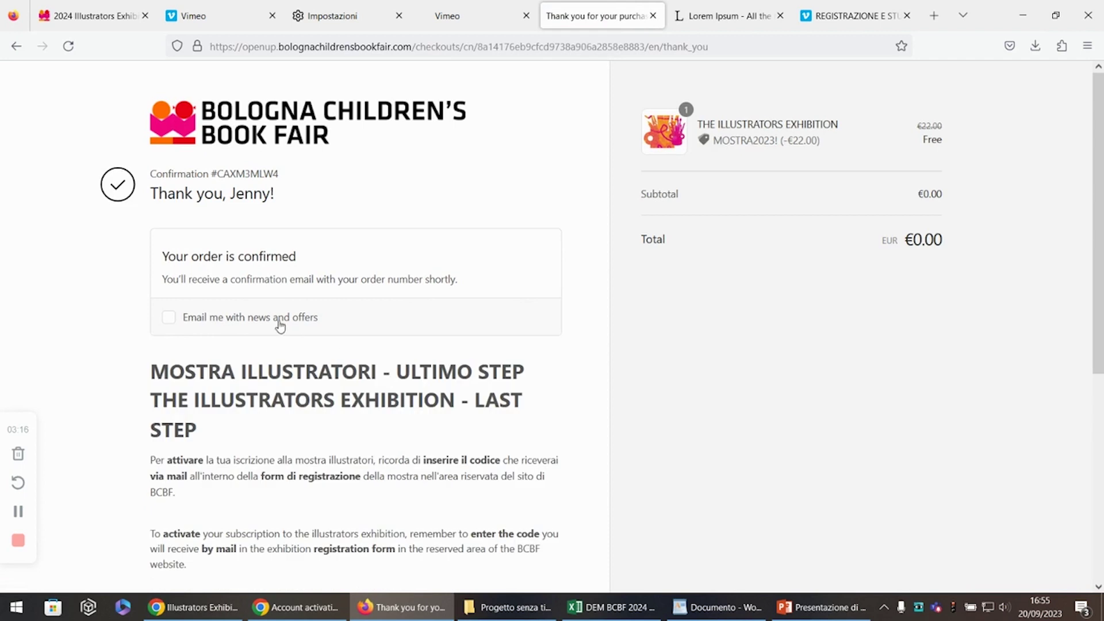
Step: Highlight the confirmation-email and English activation instructions, then return to the BCBF reserved area
left_click_drag(163, 280, 456, 278)
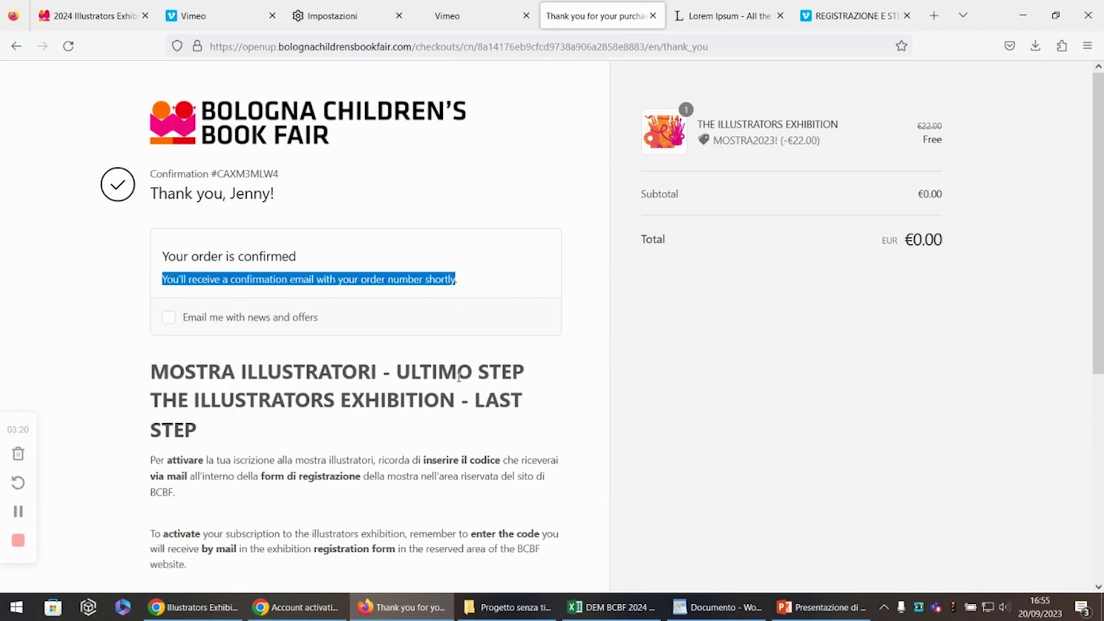
scroll(576, 346, "down", 4)
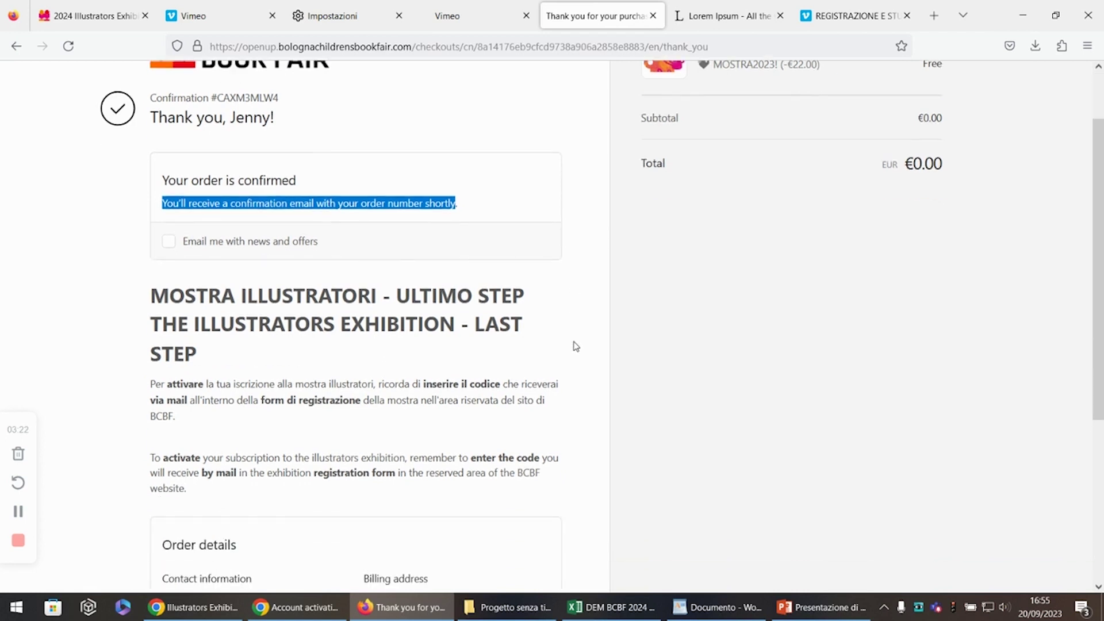
scroll(575, 347, "down", 2)
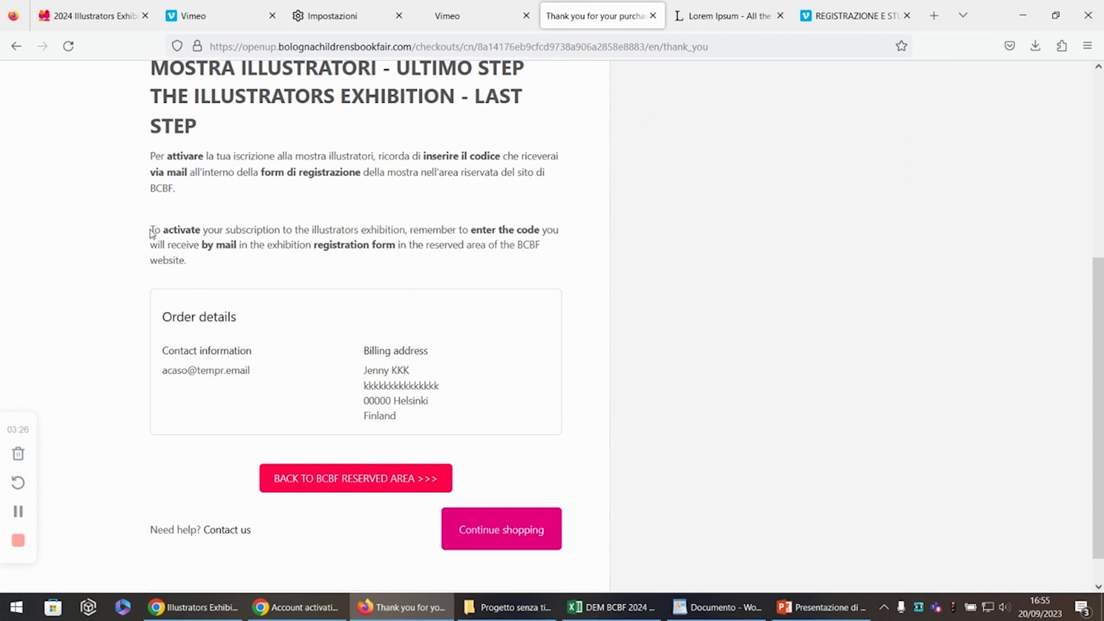
left_click_drag(151, 232, 246, 261)
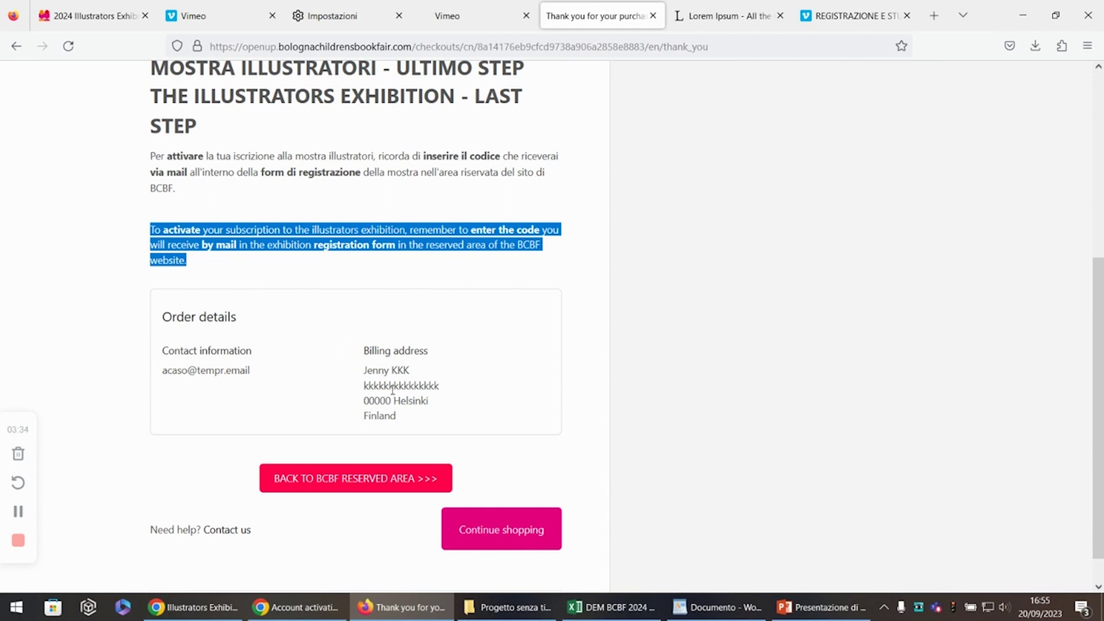
left_click(345, 486)
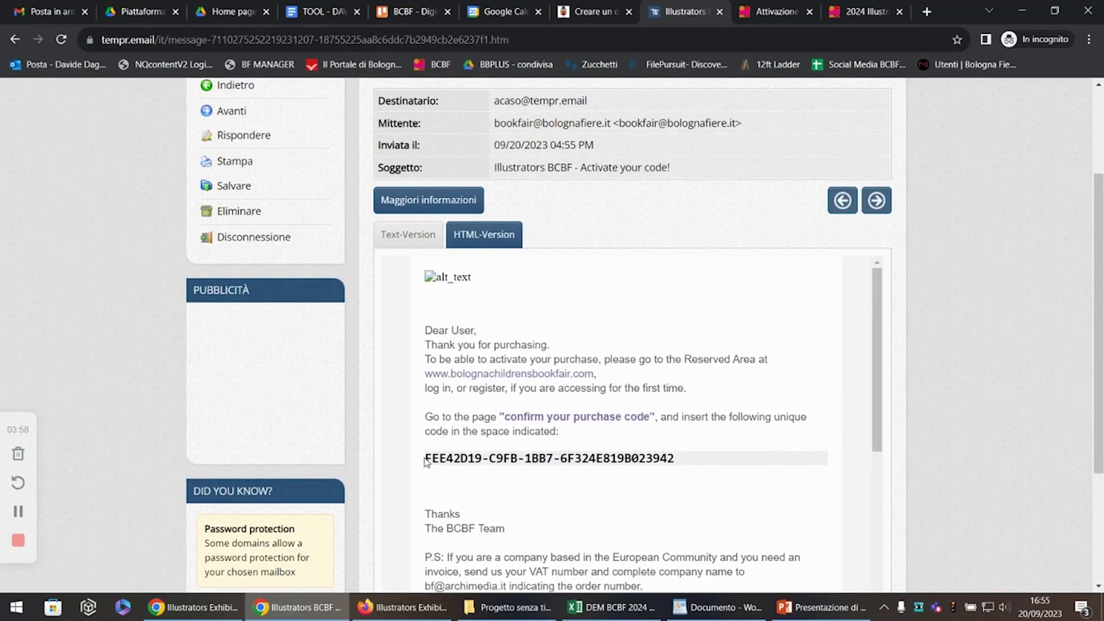
Step: Select the unique activation code in the 'Activate your code!' email and copy it
left_click_drag(427, 457, 675, 459)
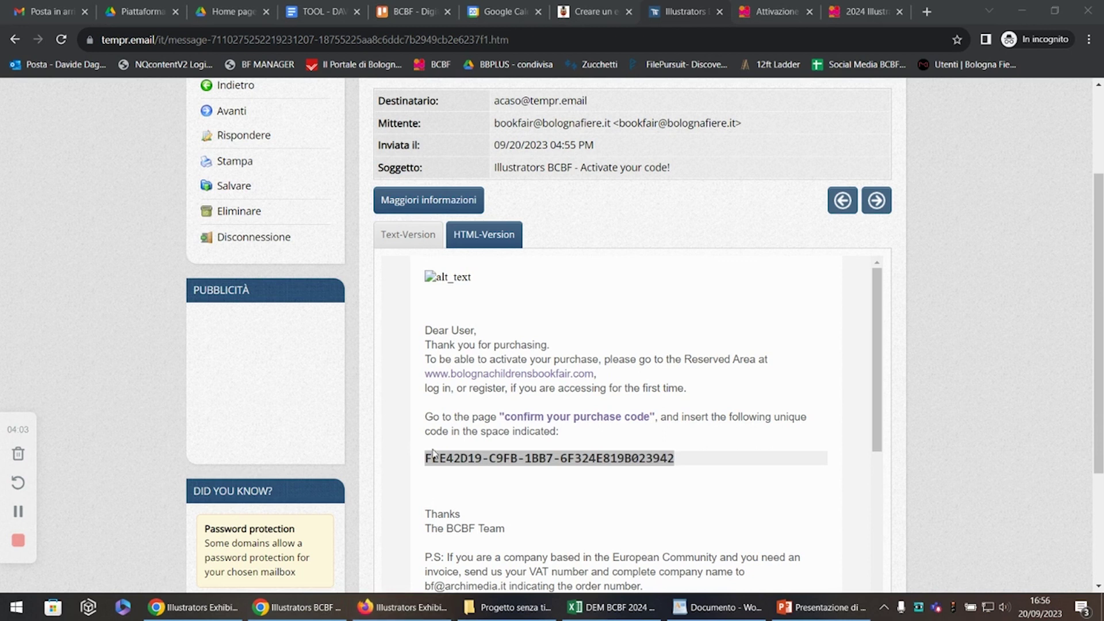
left_click_drag(427, 458, 675, 458)
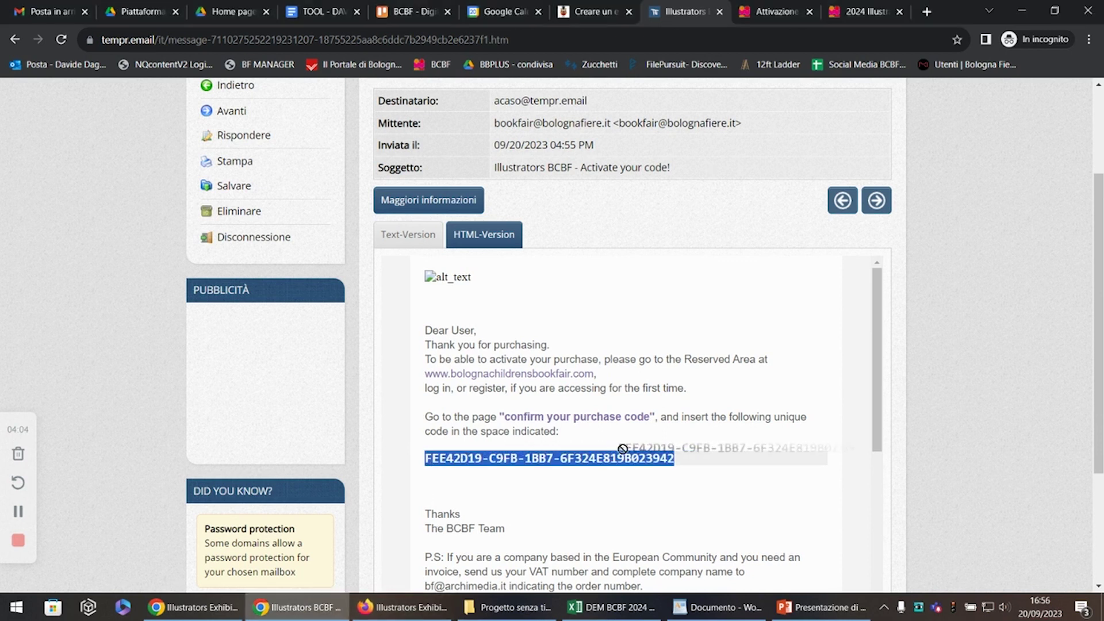
right_click(584, 463)
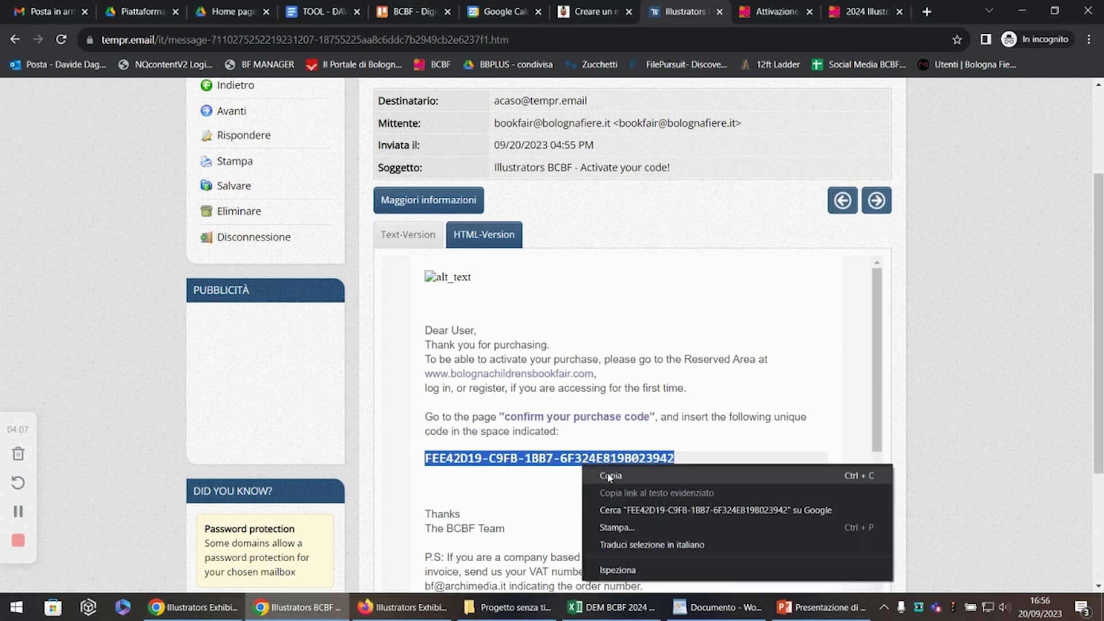
left_click(607, 473)
Step: Paste the copied activation code into the entry form's Activation code field and send it
left_click(379, 615)
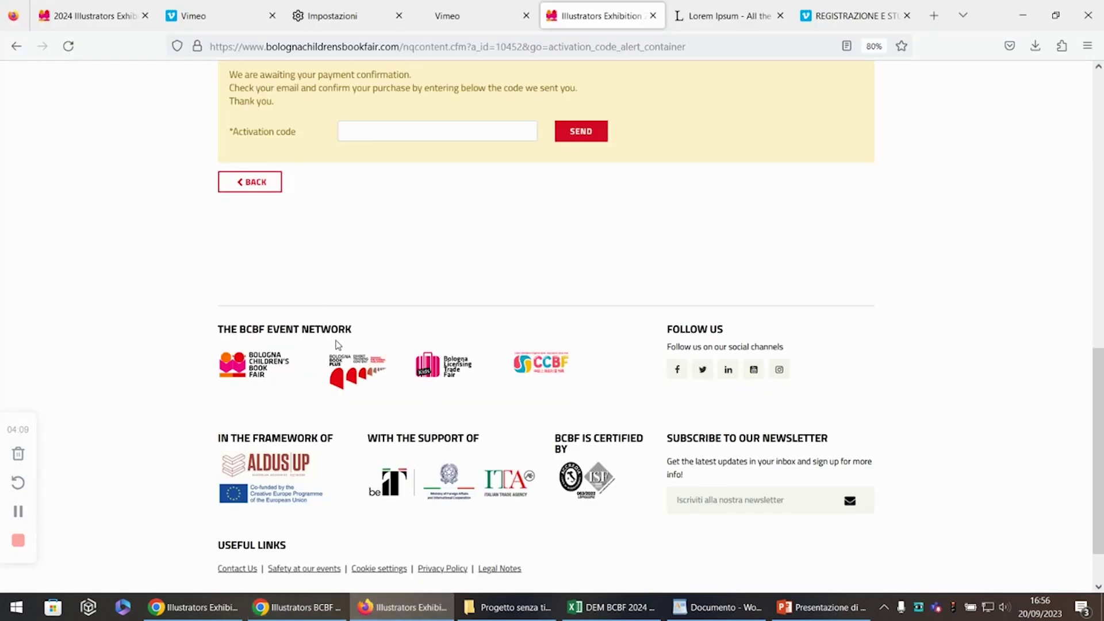
scroll(334, 357, "up", 2)
scroll(334, 362, "up", 1)
scroll(334, 353, "up", 1)
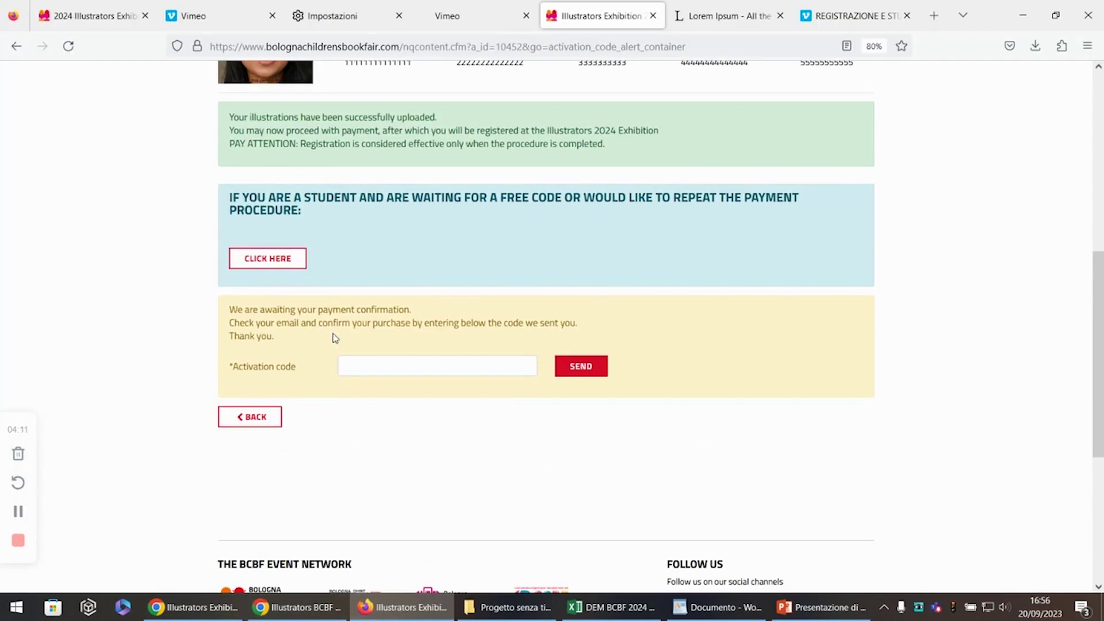
left_click(377, 369)
key("ctrl+v")
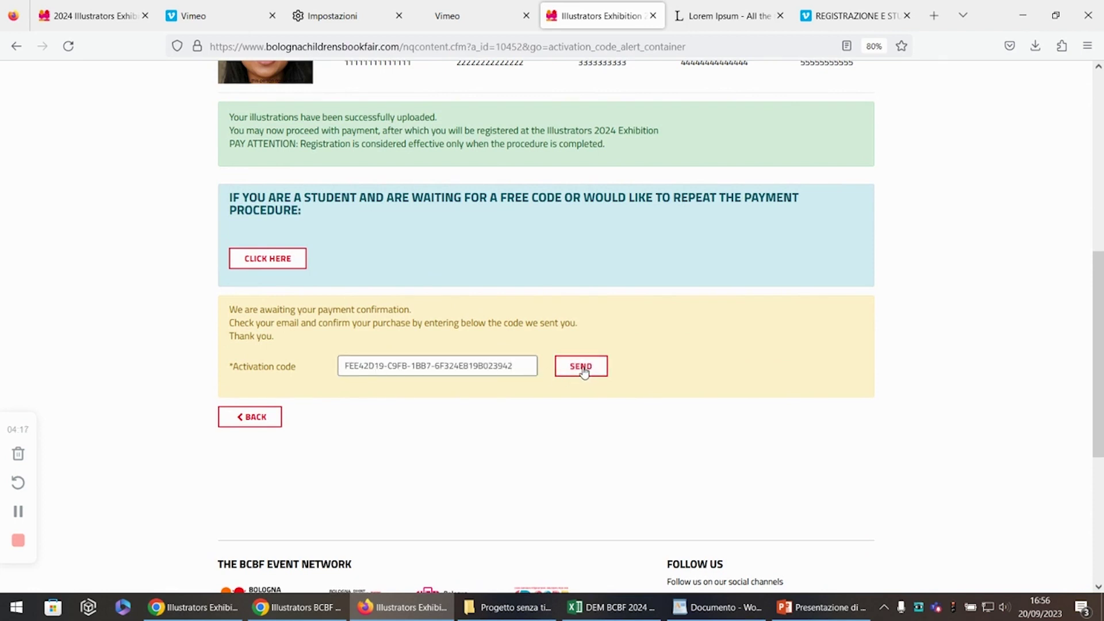
left_click(582, 369)
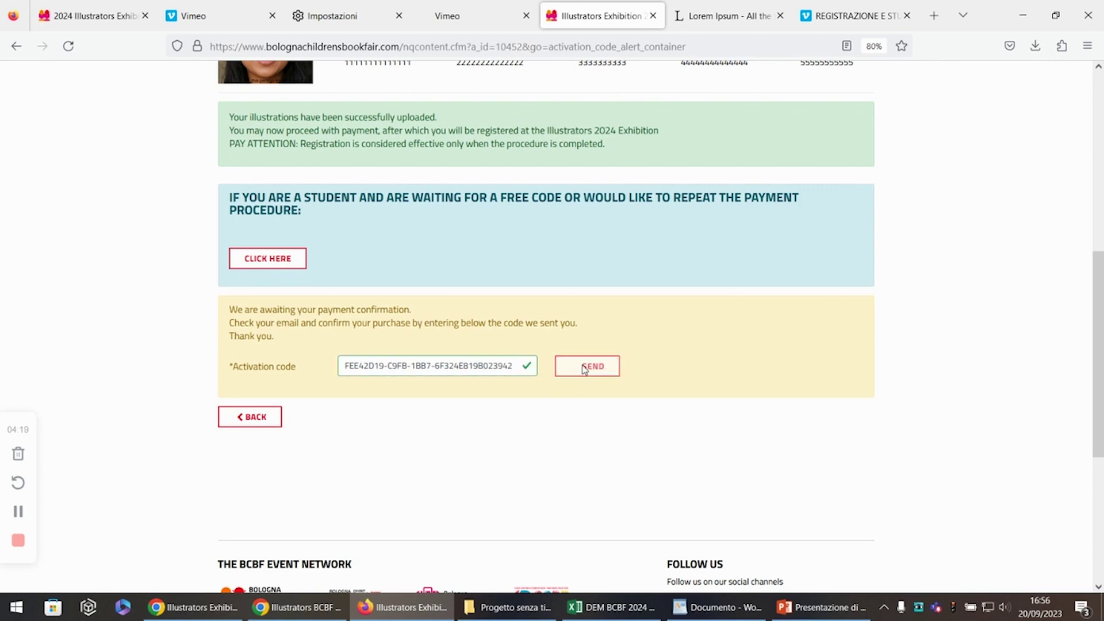